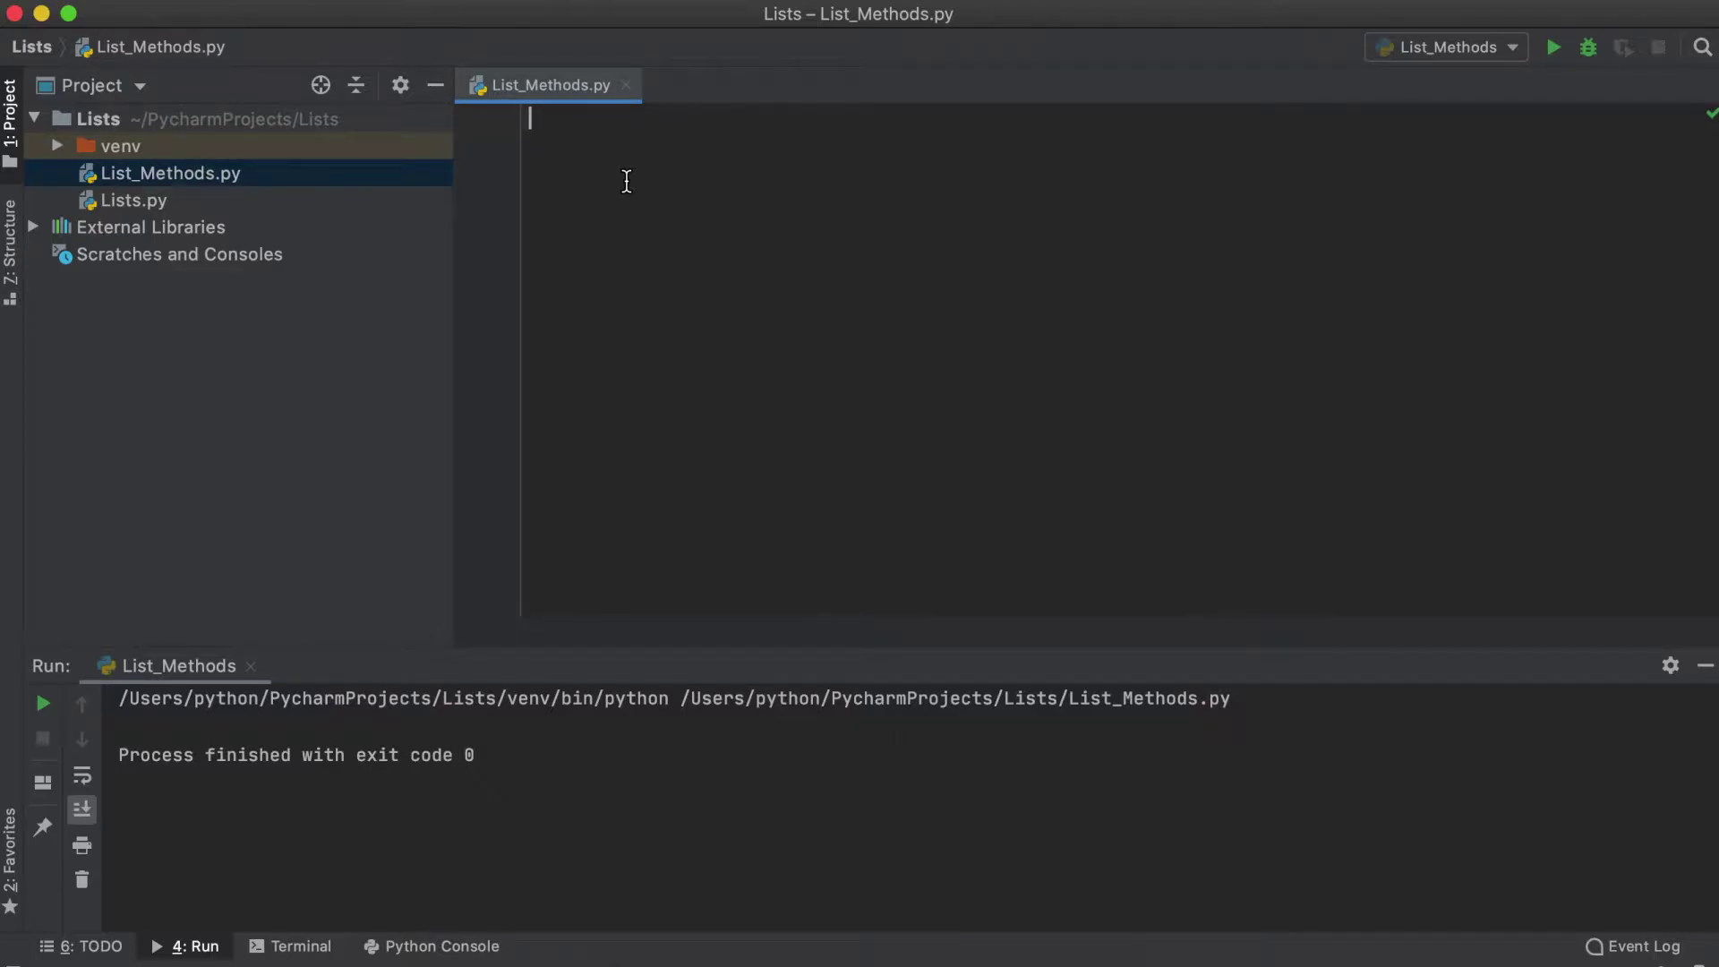
text(#)
text( Remeber)
text(Lists are an efficient )
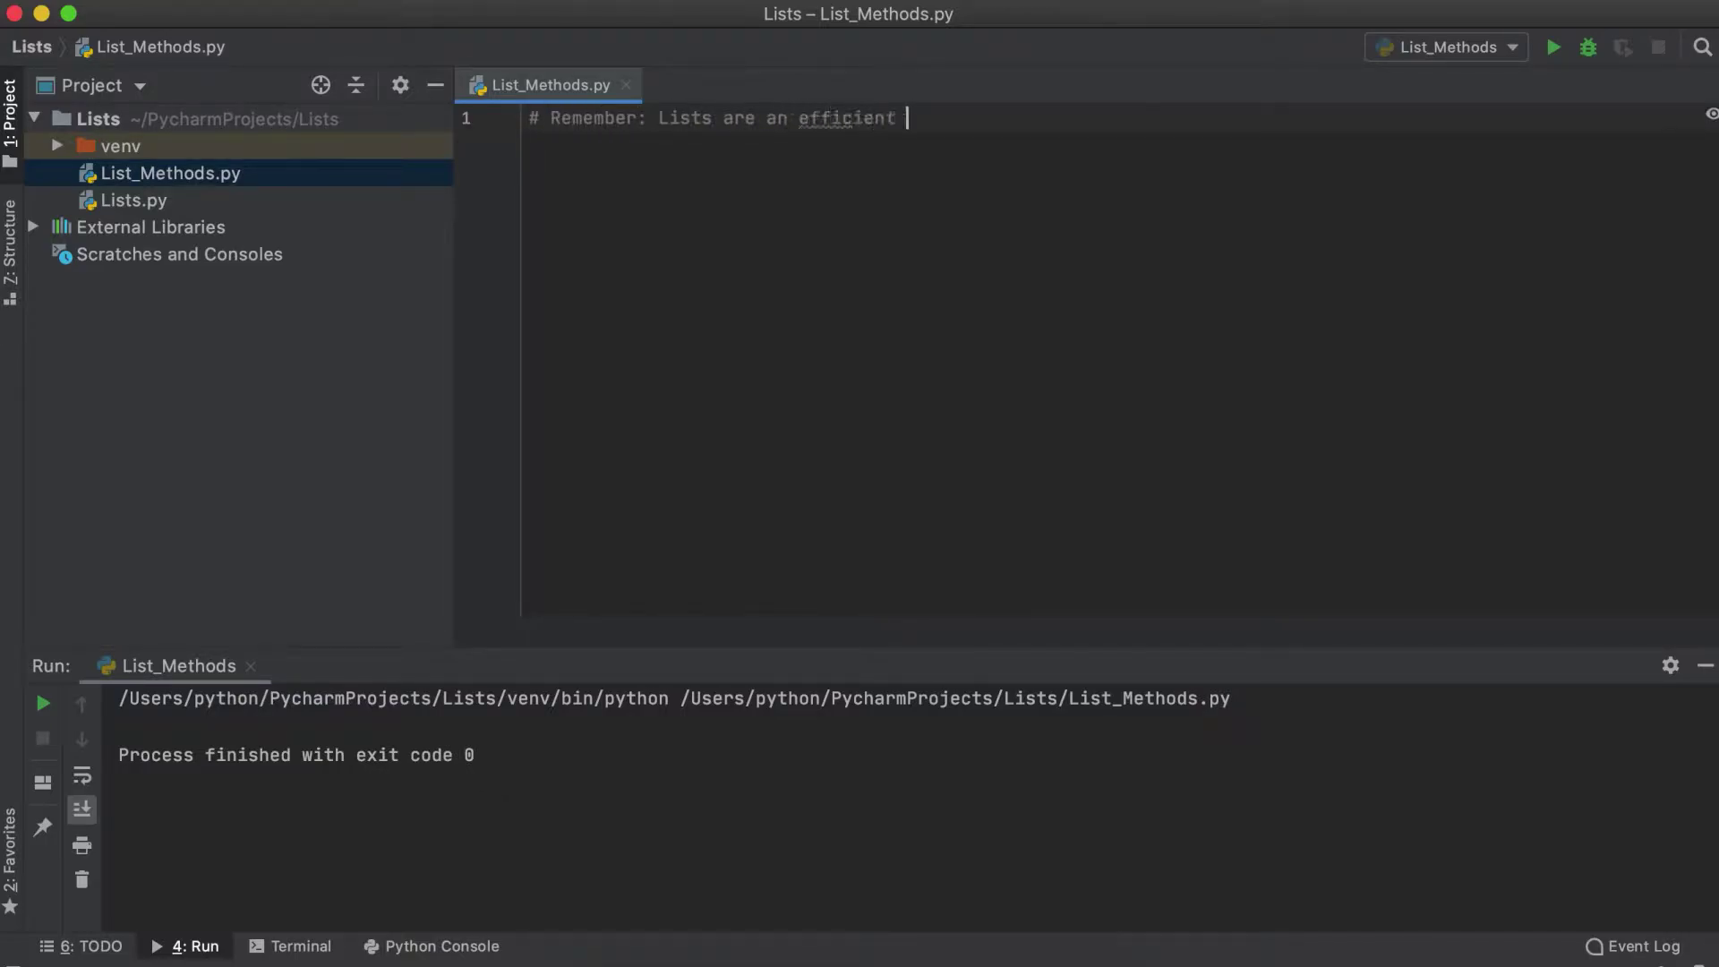
text(way of storing large amounts of var)
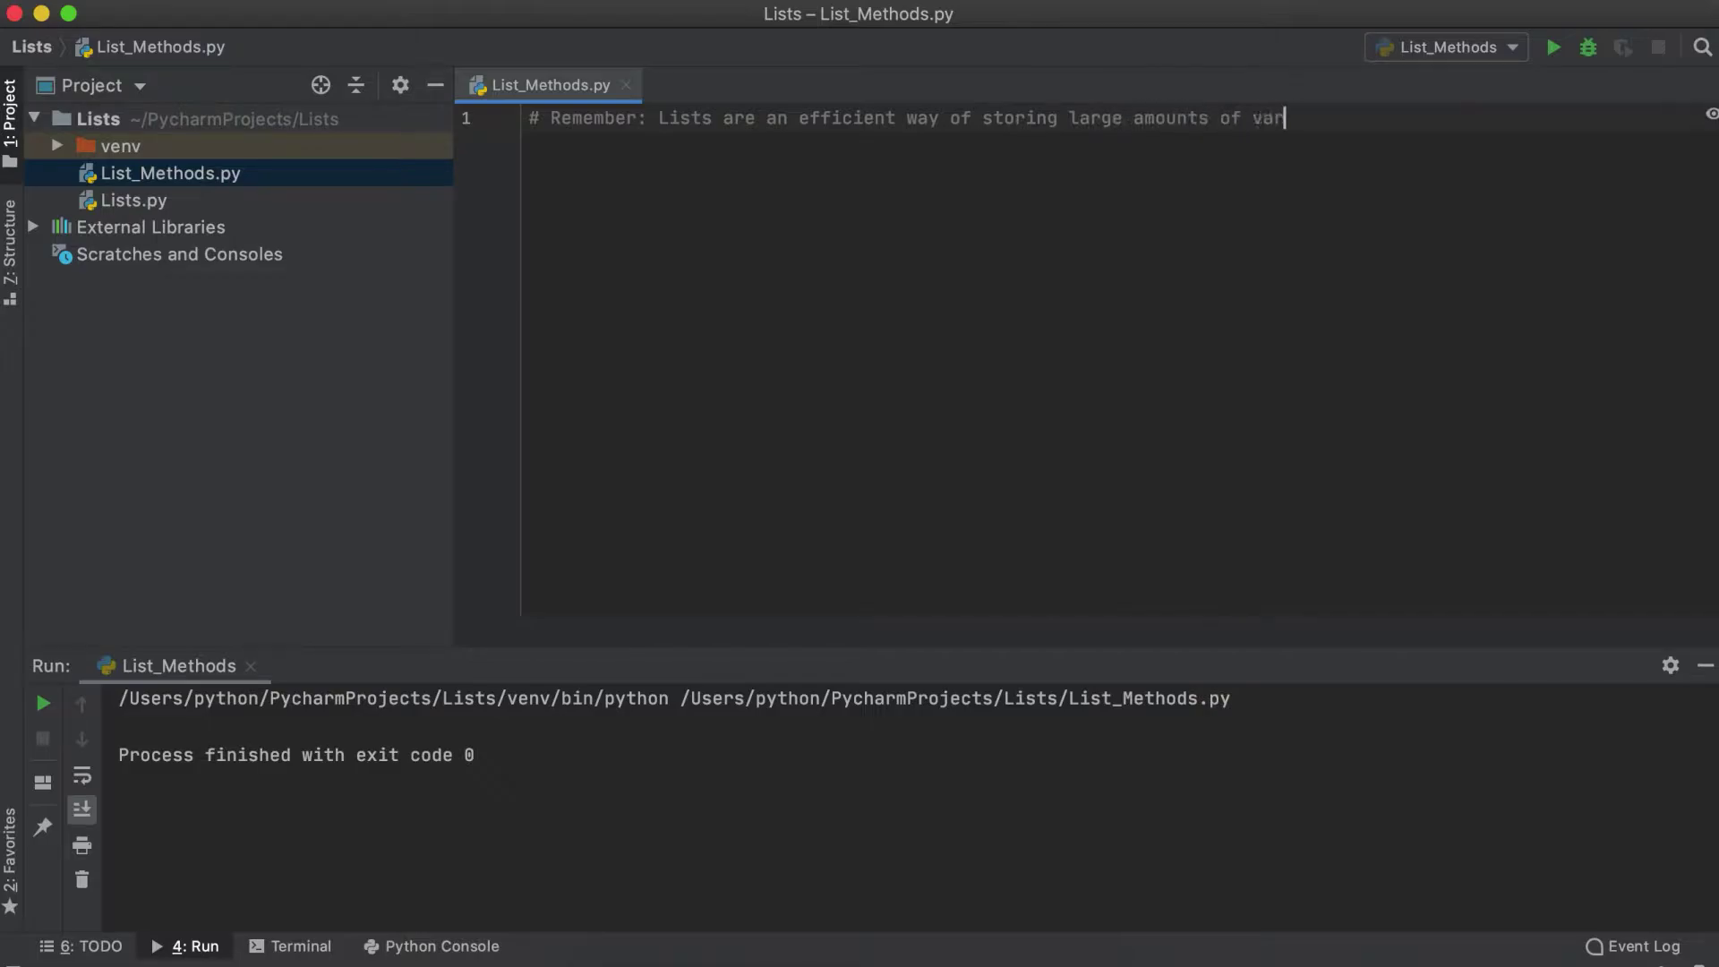
text(ying data types in dne consolidated)
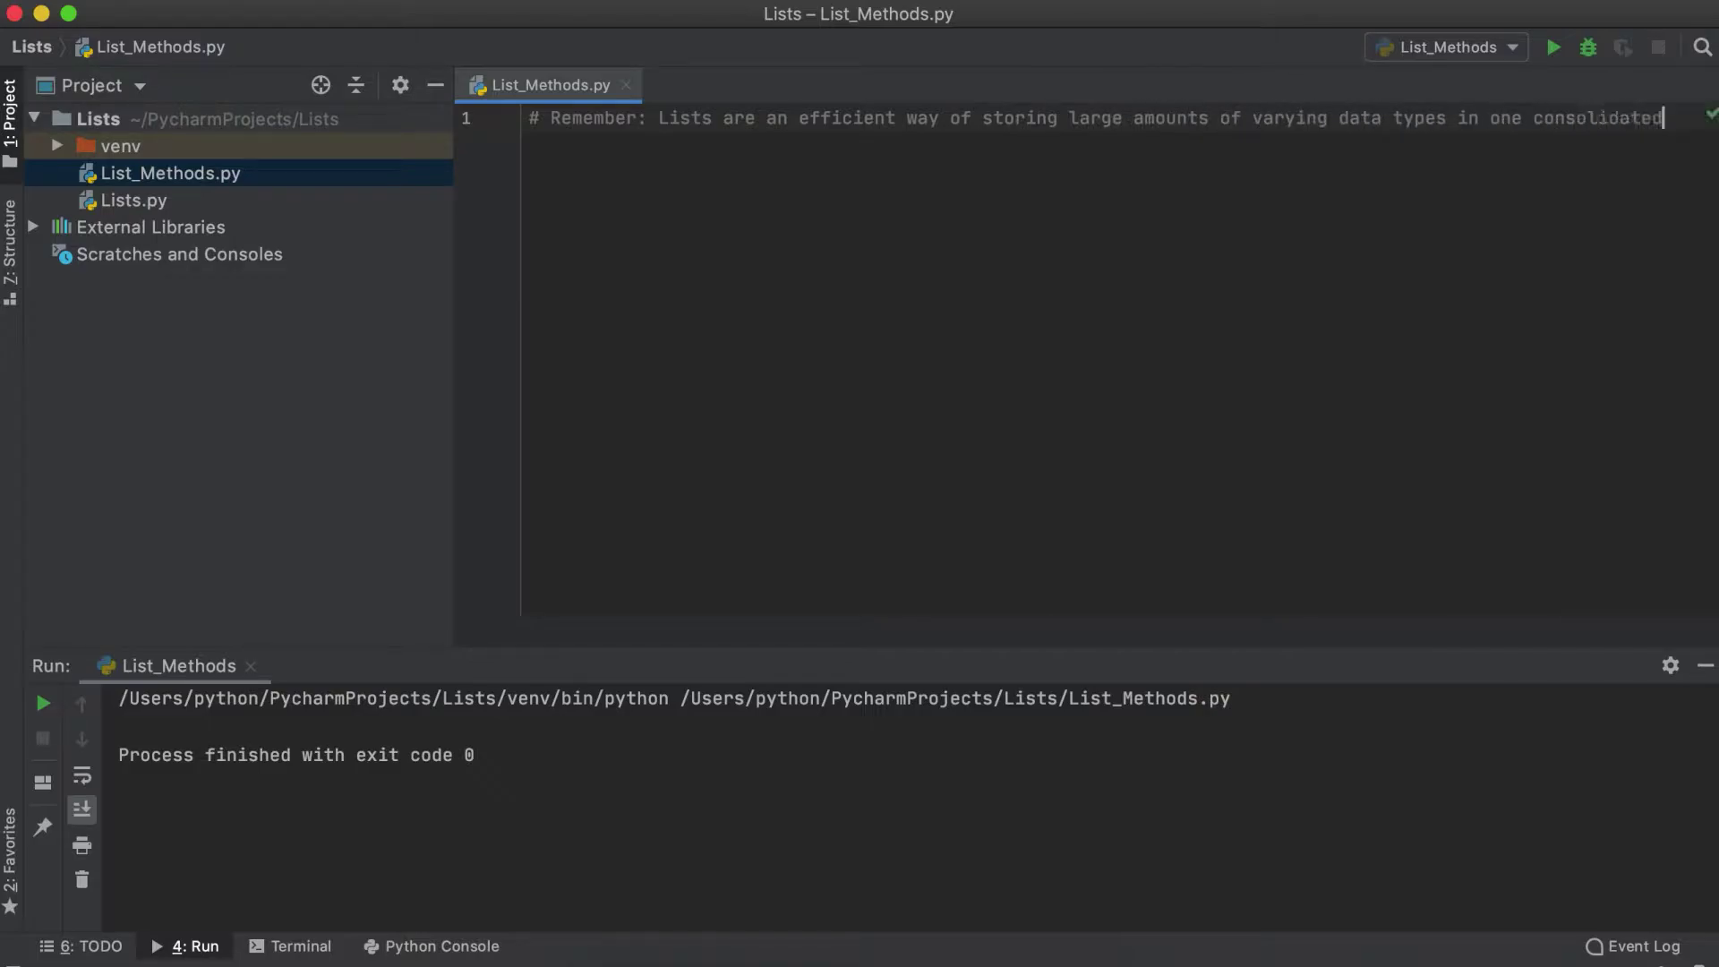
text( area!)
Write three intro comments: lists hold varied data, are mutable, and list methods alter them
key(Return)
key(Return)
text(# Lists are )
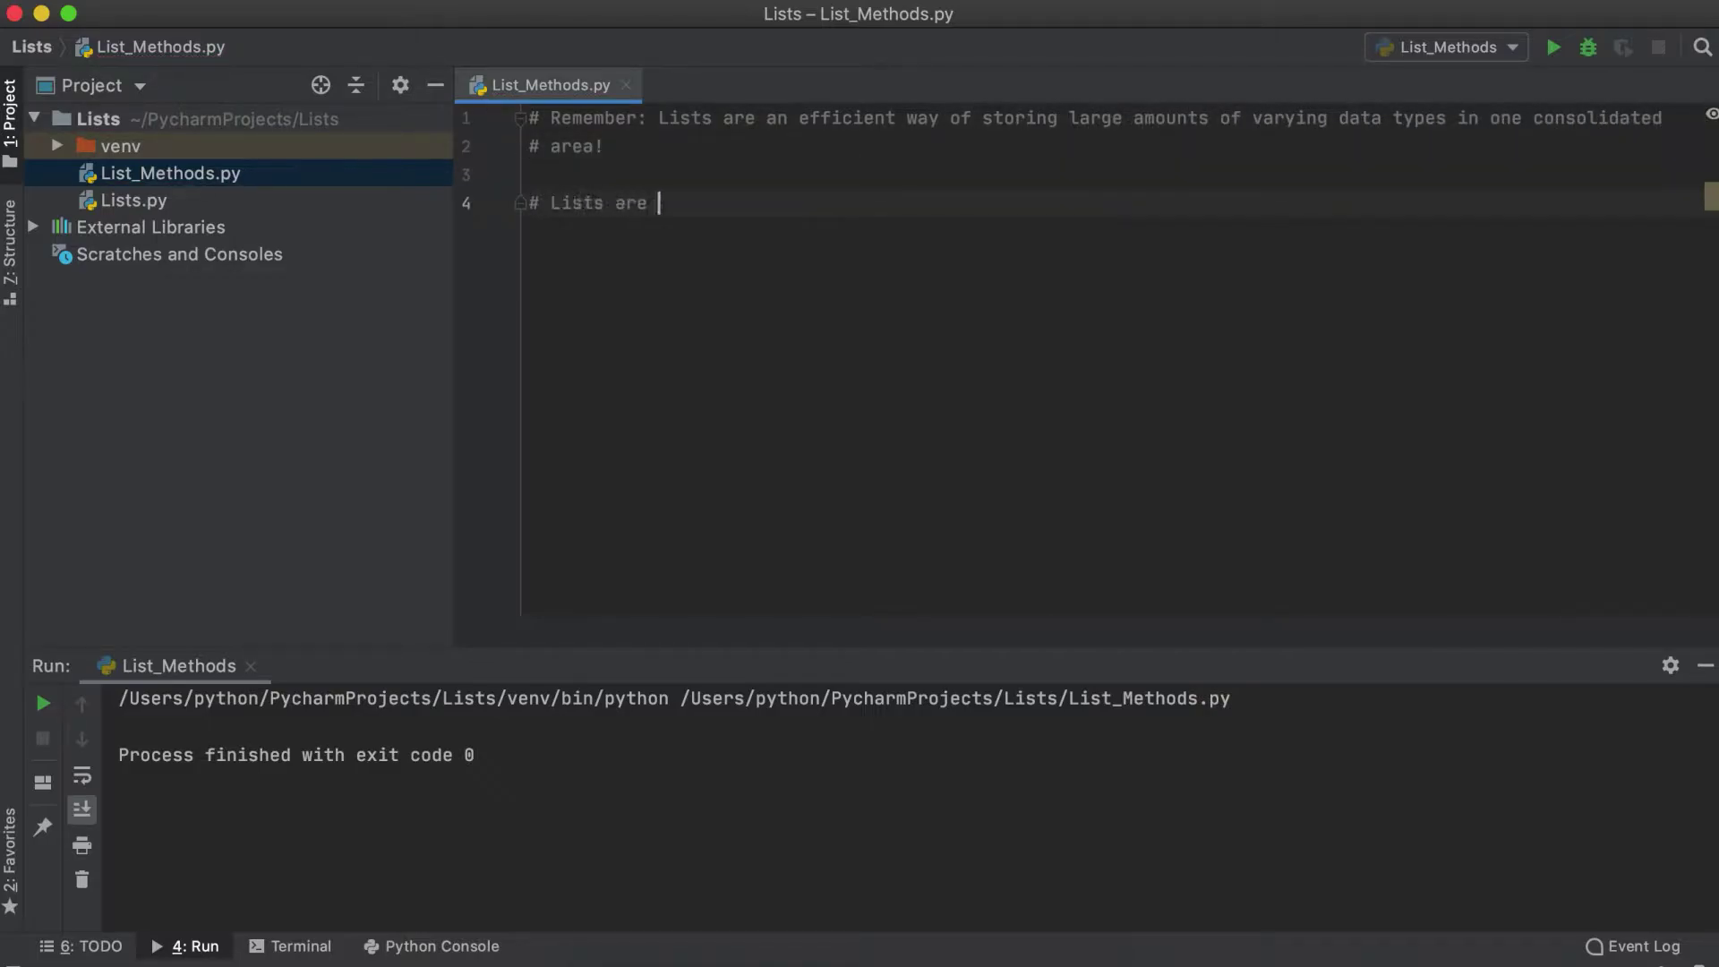
text(mutable, this means that we can)
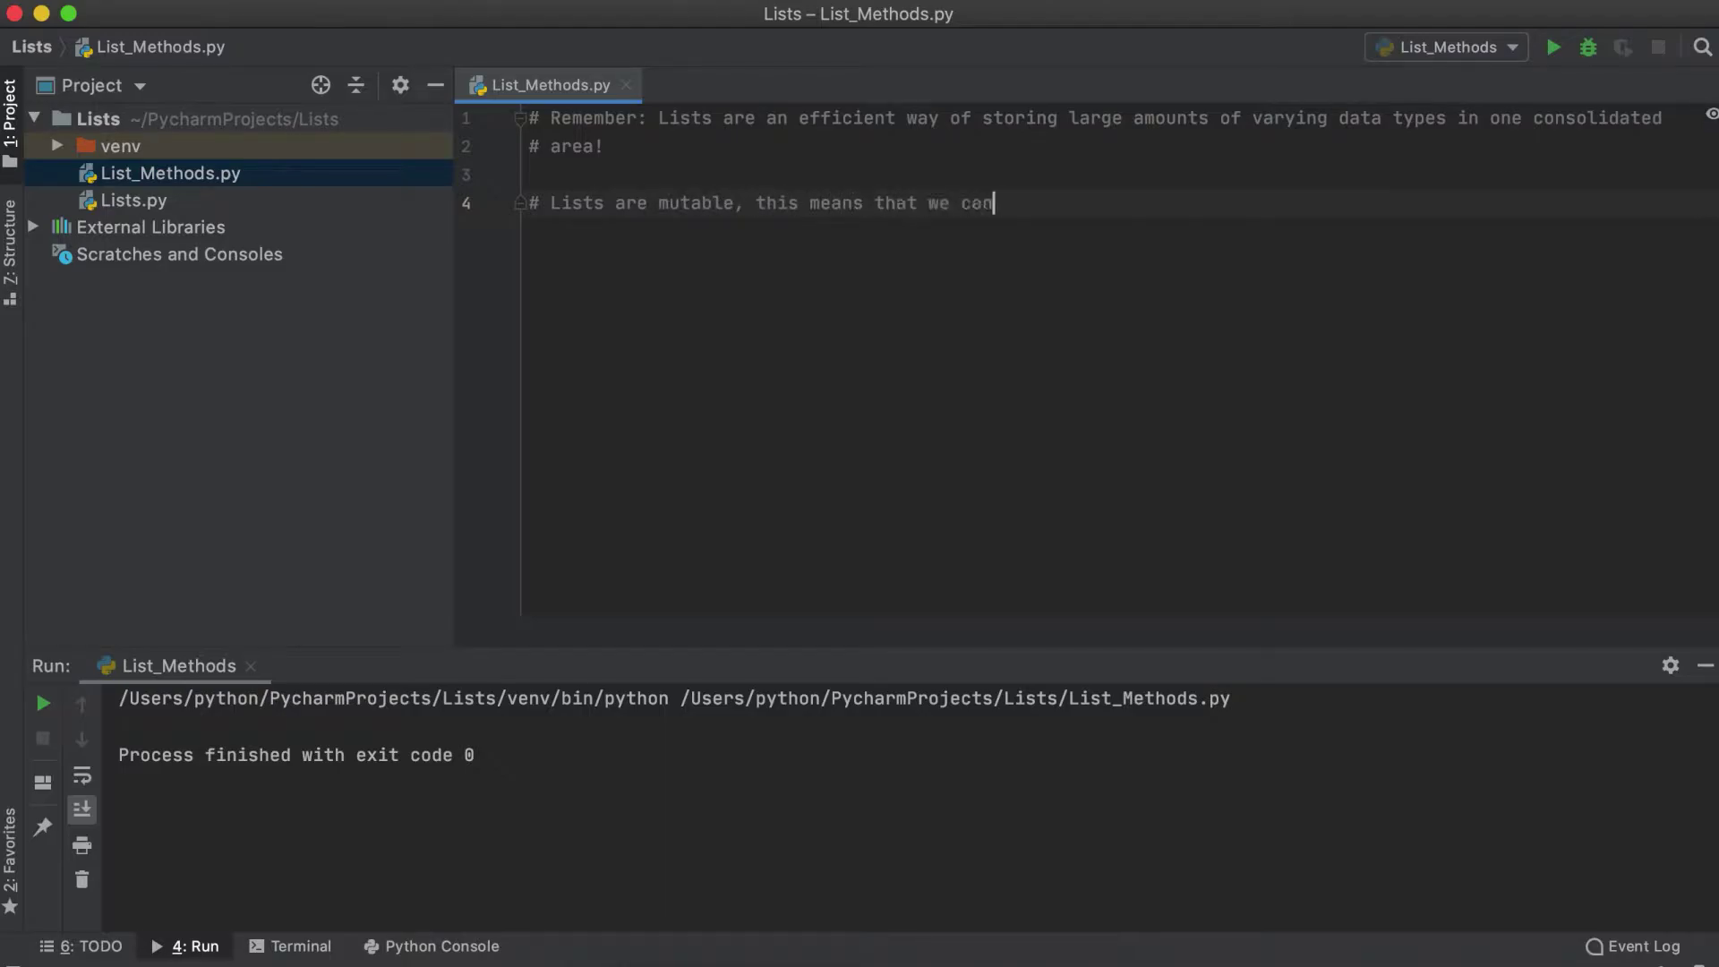
text( alter and adjust them!)
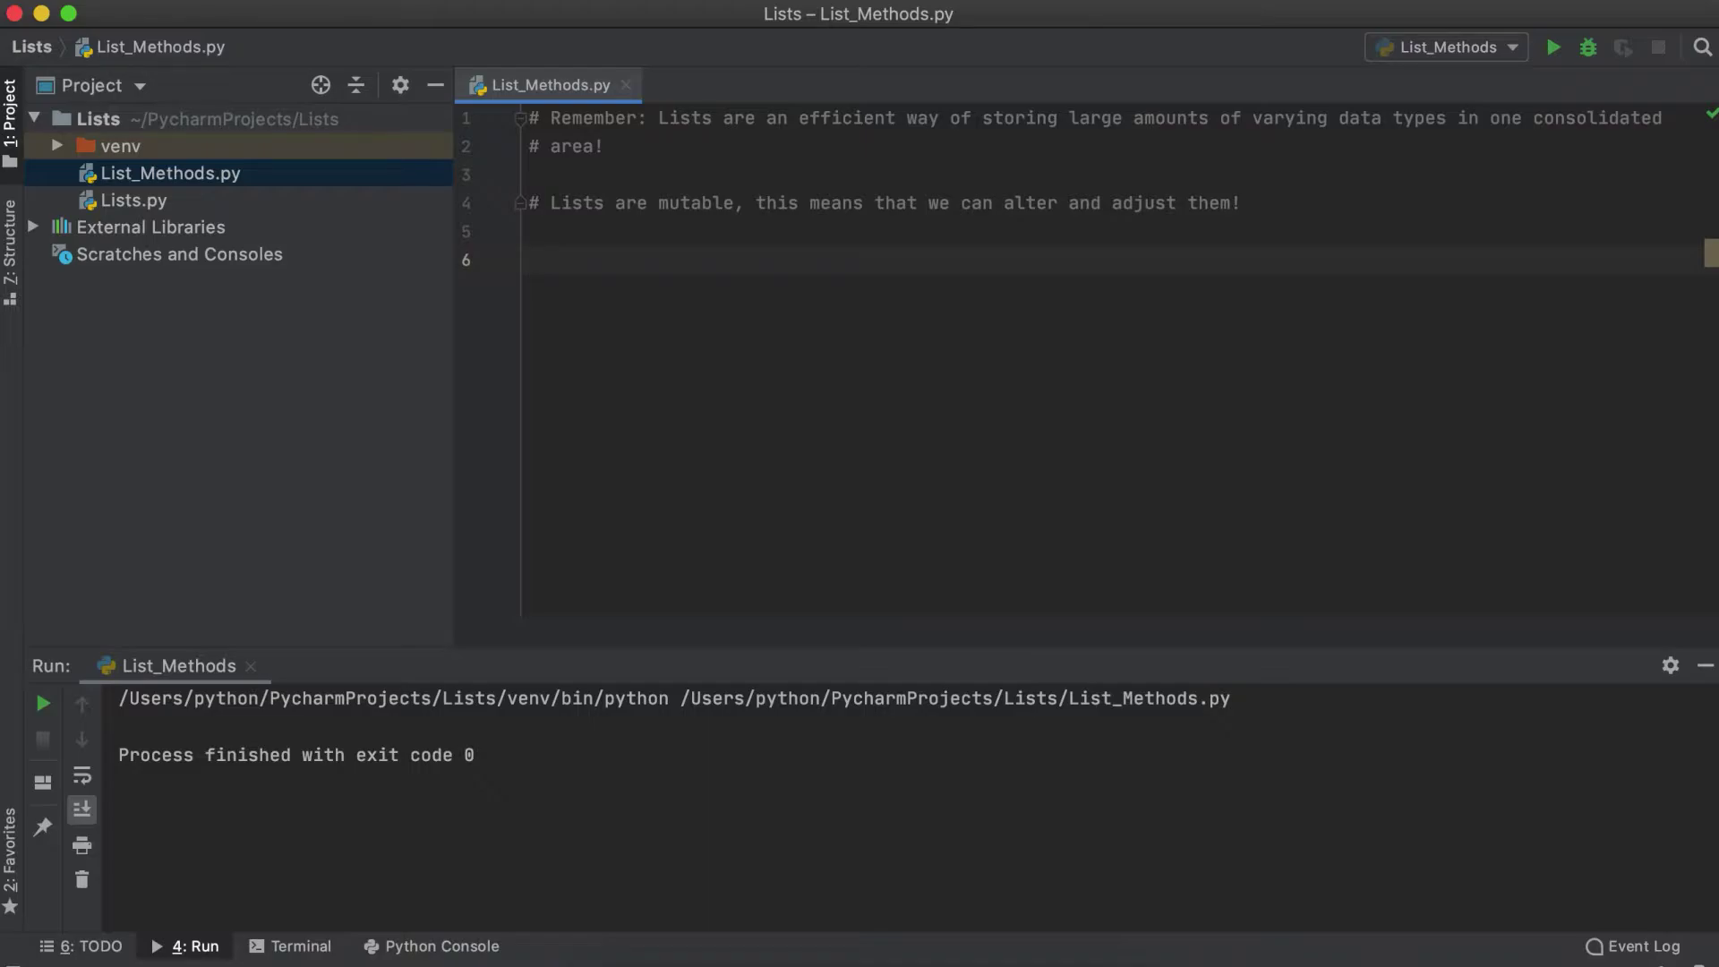
text(This is where List Methods )
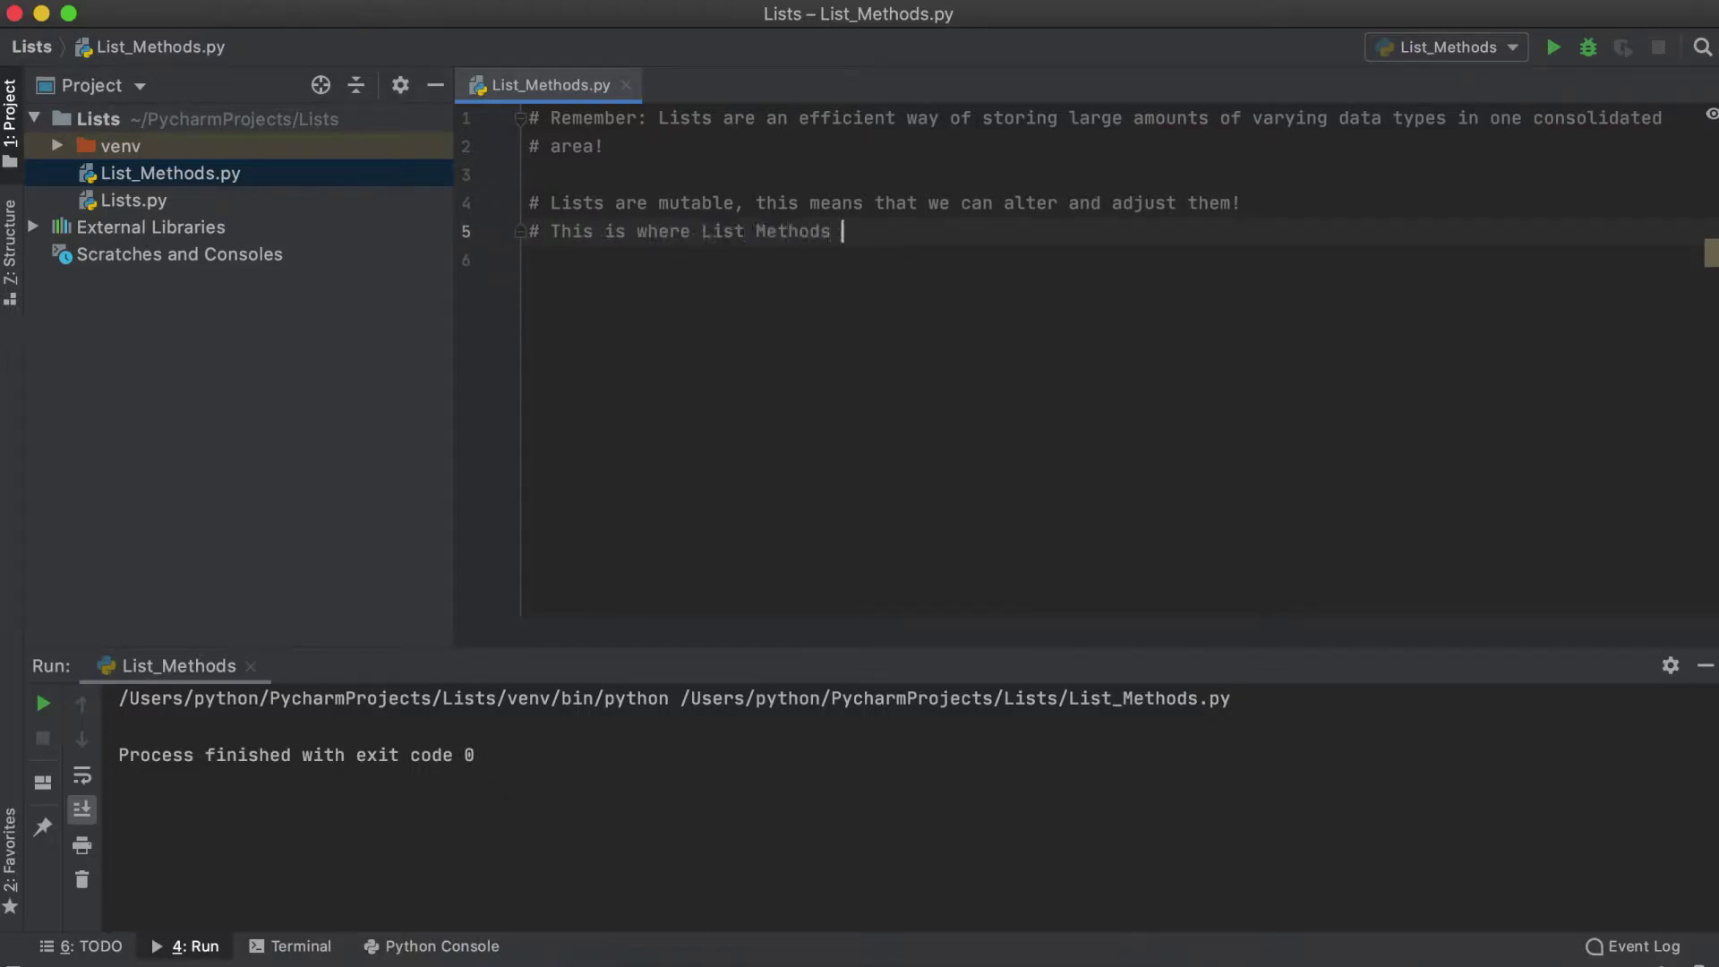
text(come in! They are quick and easy ways )
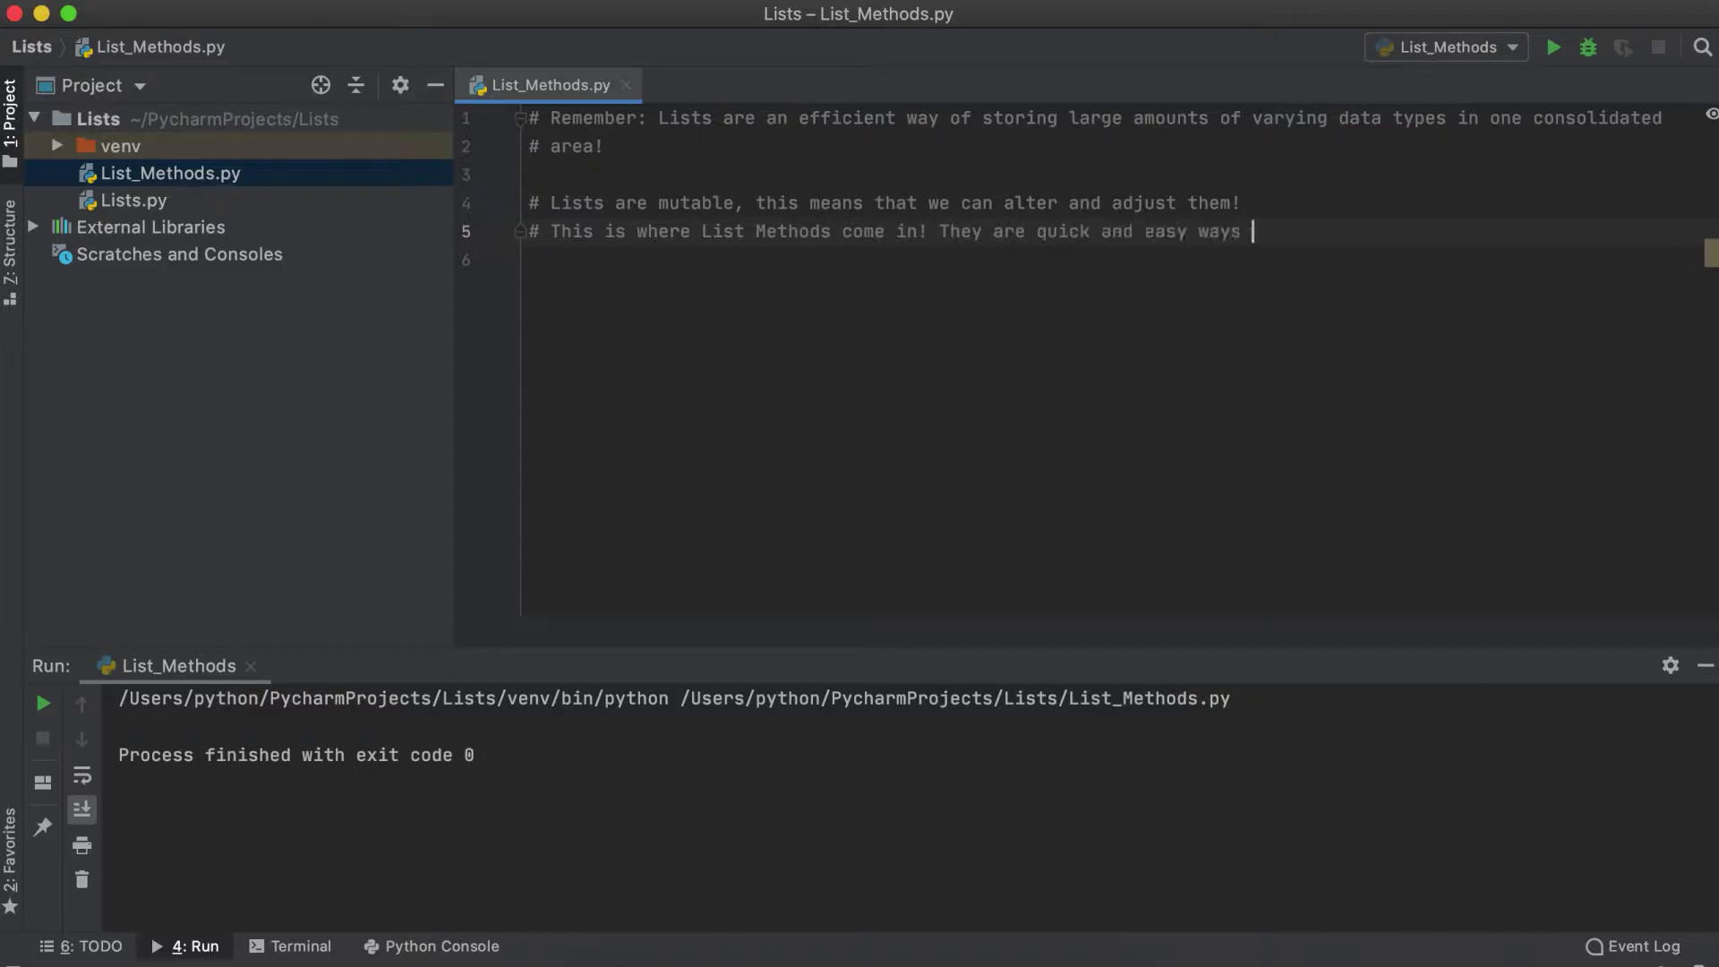
text(to alter our lists!)
key(Return)
key(Return)
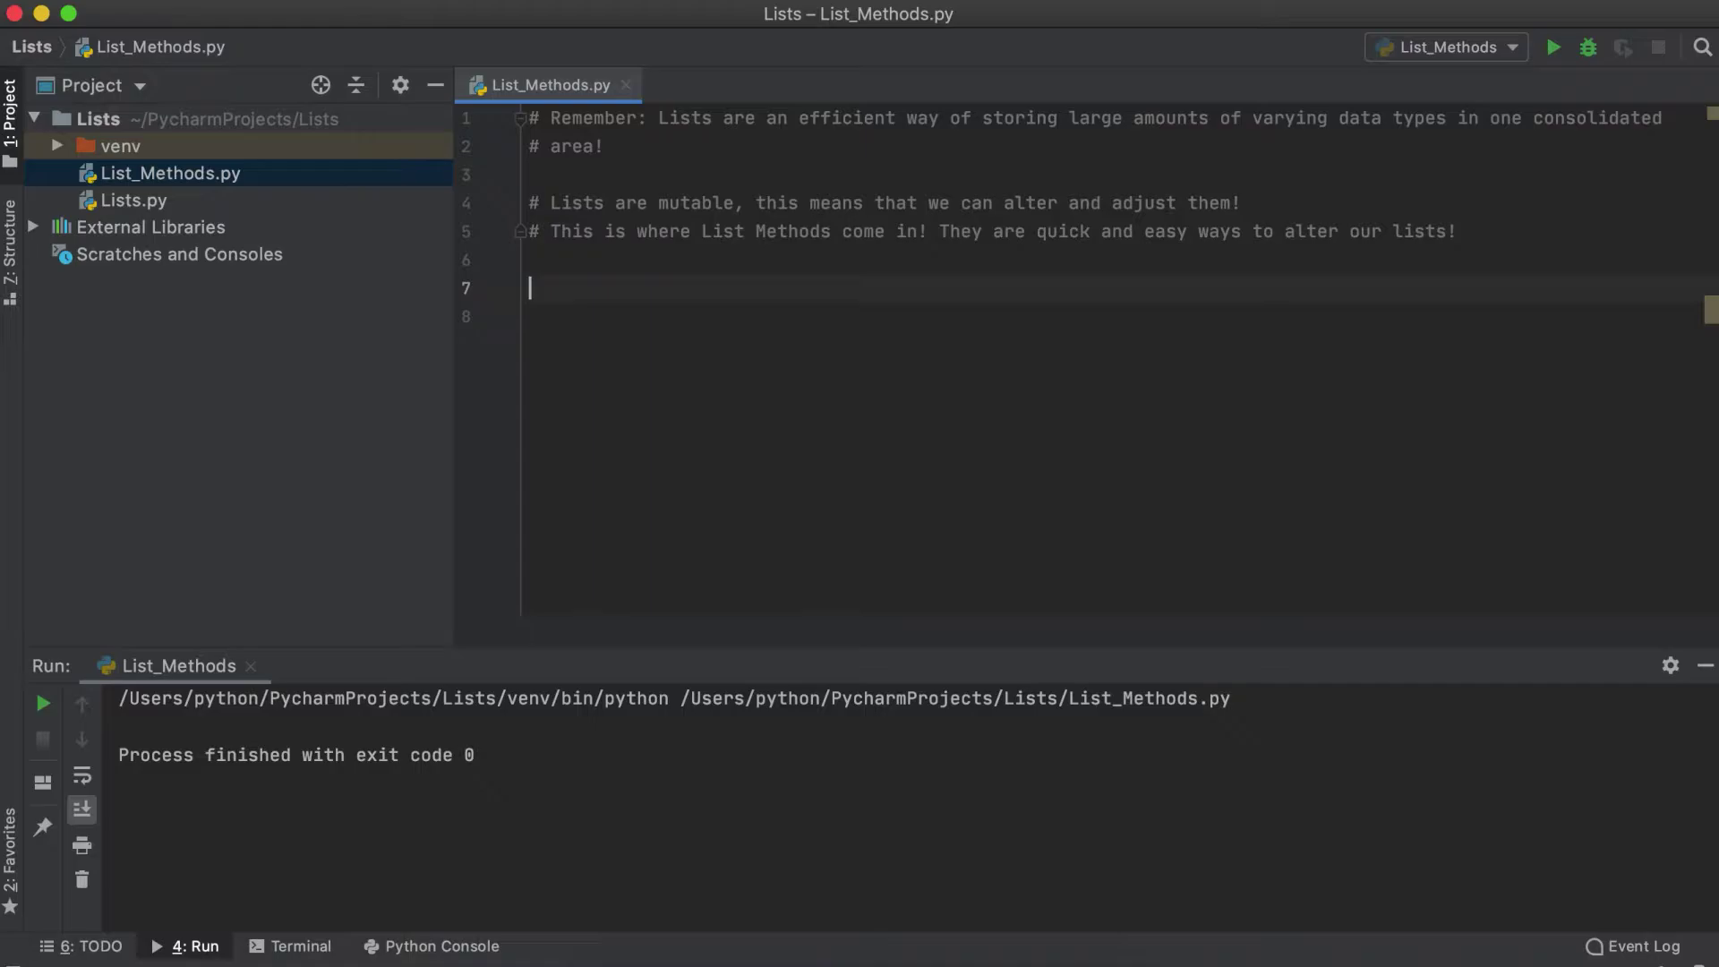
text(company_one )
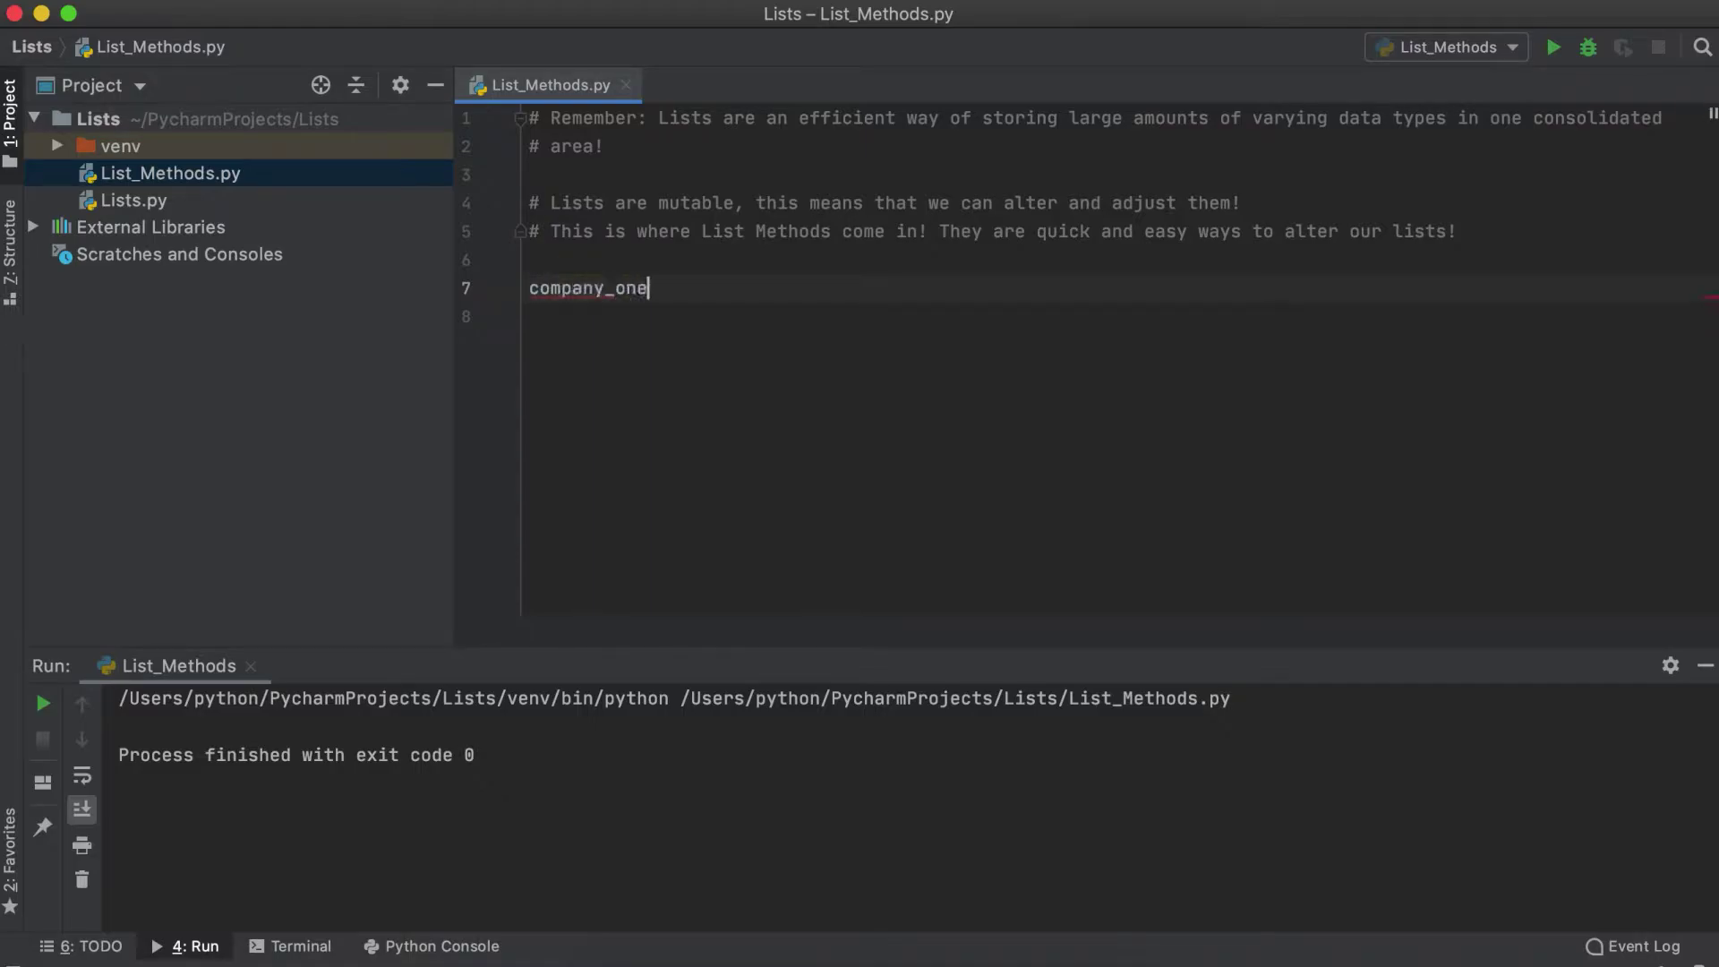
text(= ["Steve", )
text("Robin", "Sam"])
Define company_one as Steve, Robin, Sam and company_two as Paul, Rob, Sarah
key(Return)
text(company_)
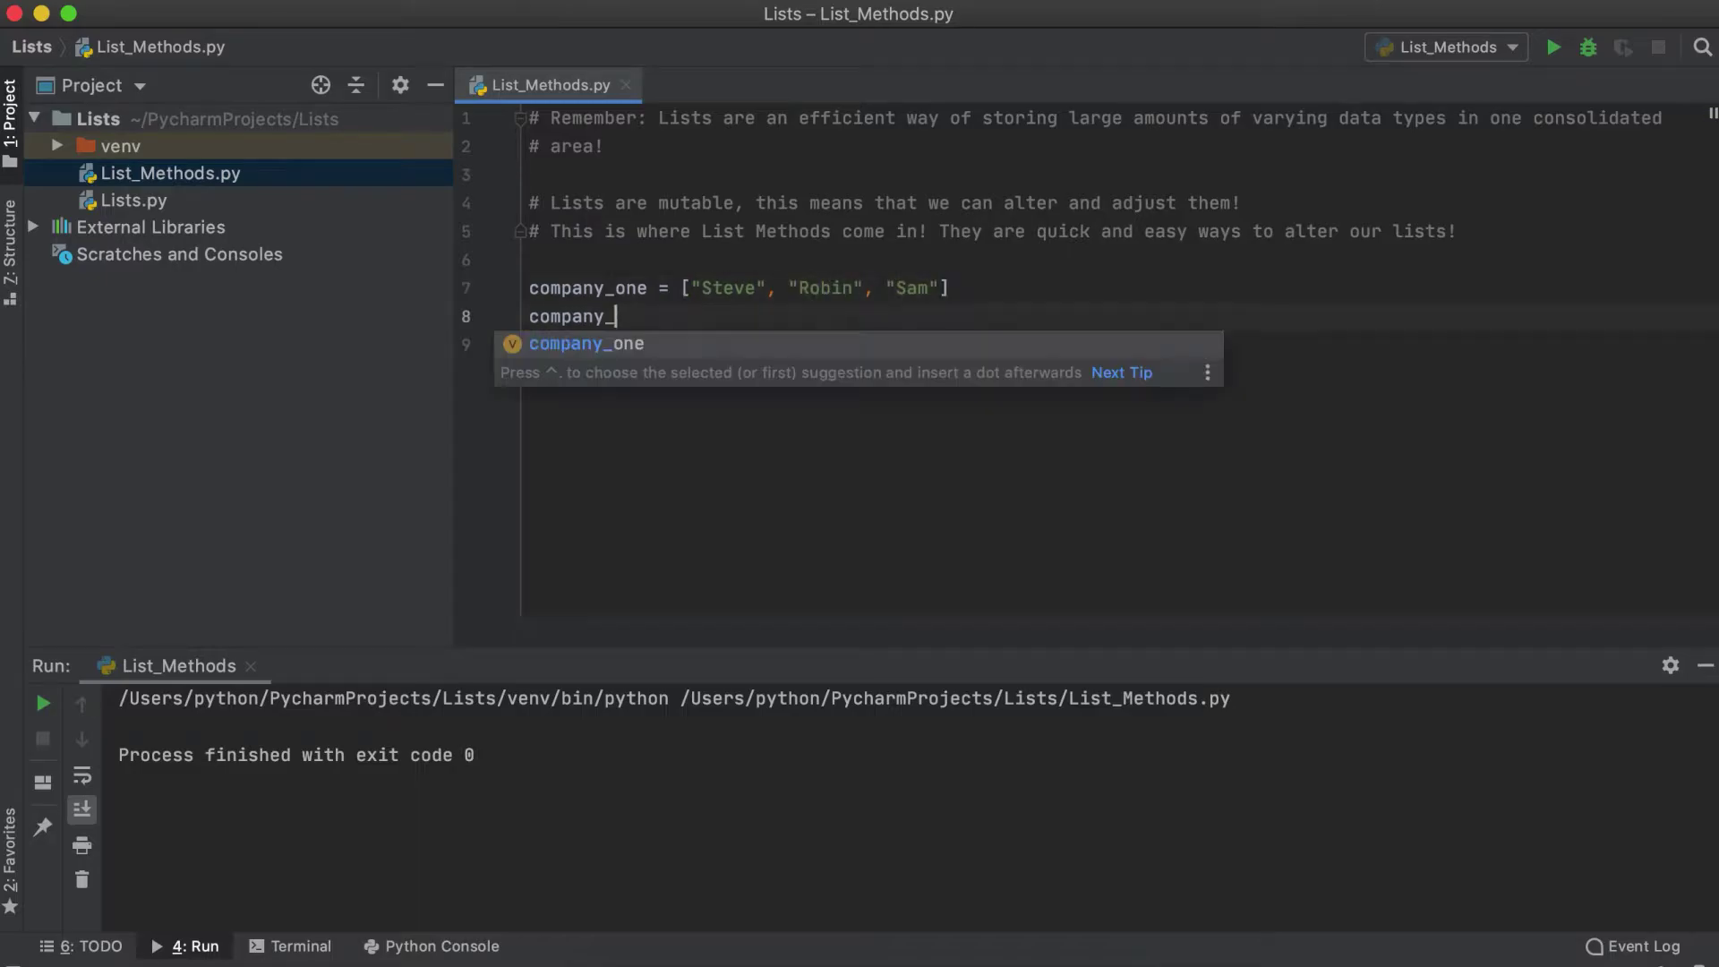
text(two = ["Paul", "Rob)
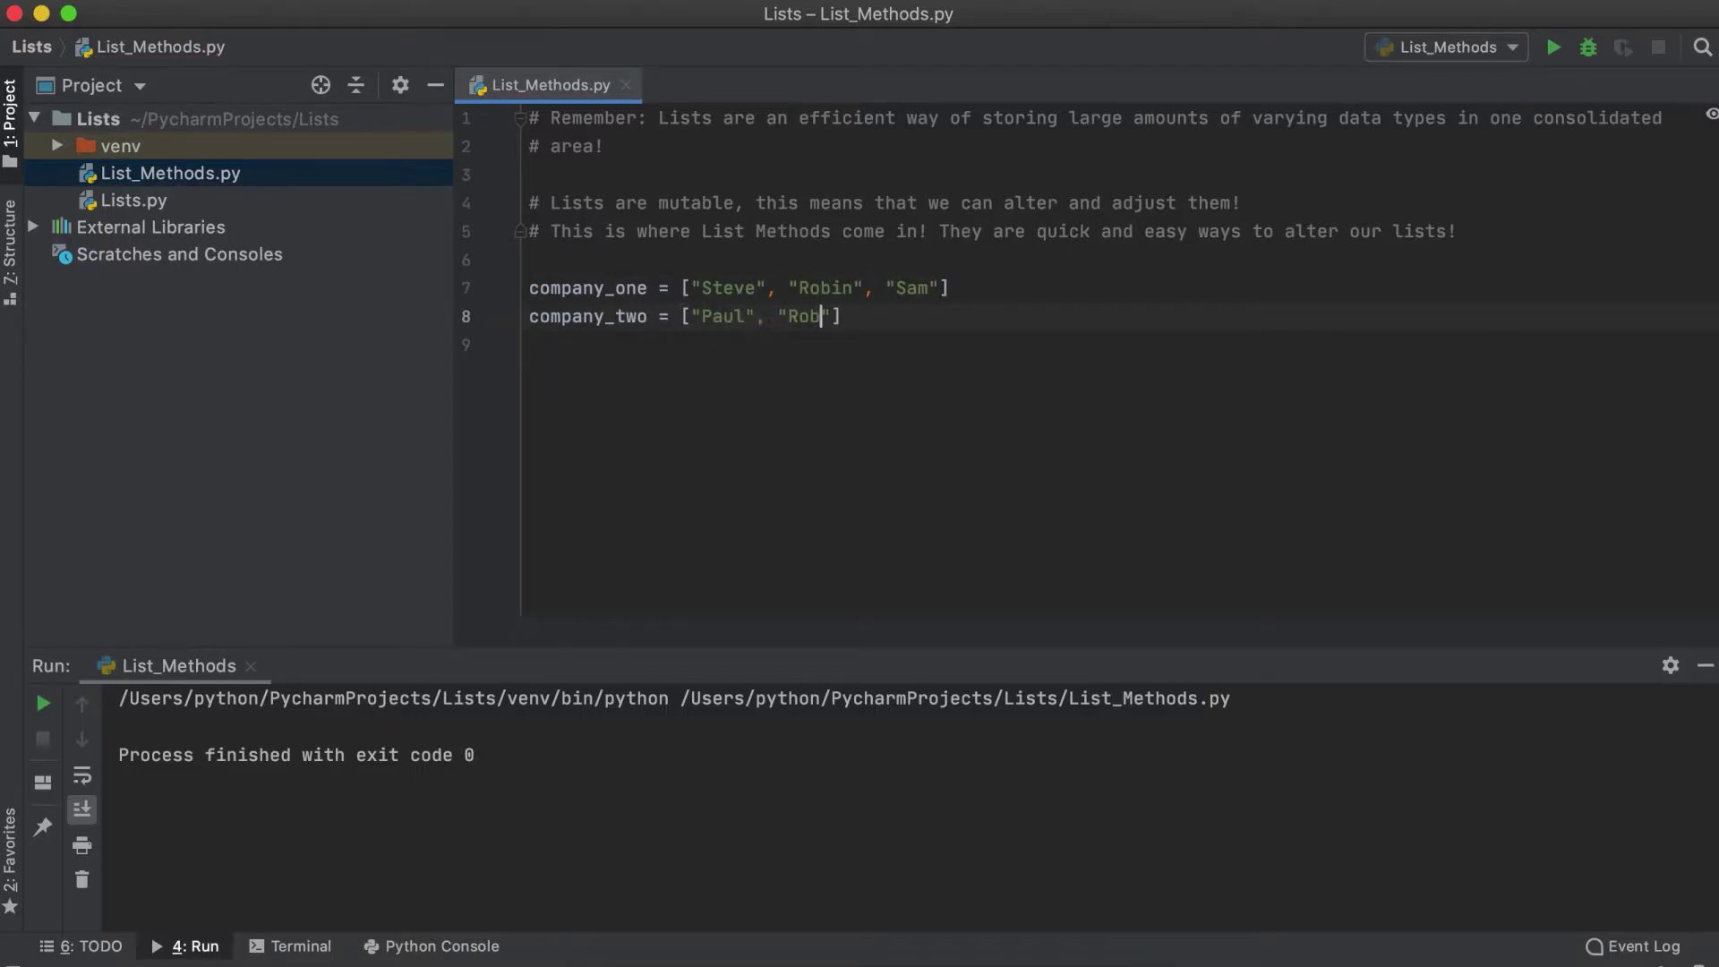
text(", "Sarah"])
key(Return)
key(Return)
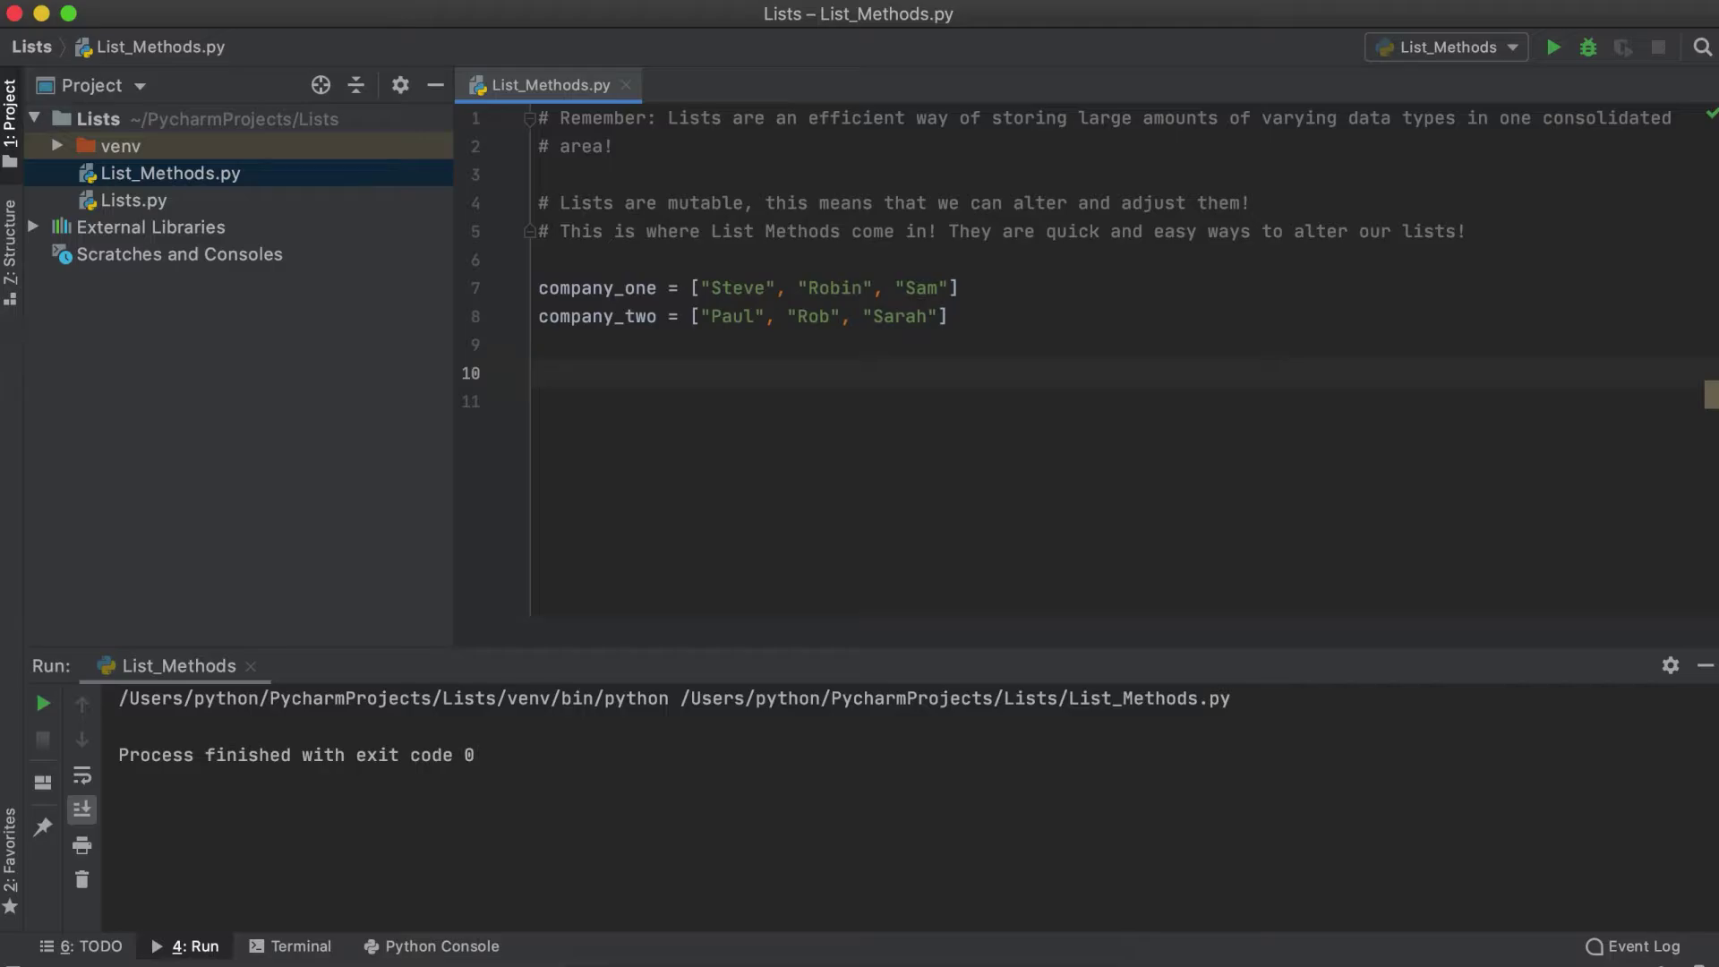
text(company)
Add company_one.extend(company_two) followed by print(company_one)
key(Return)
text(.)
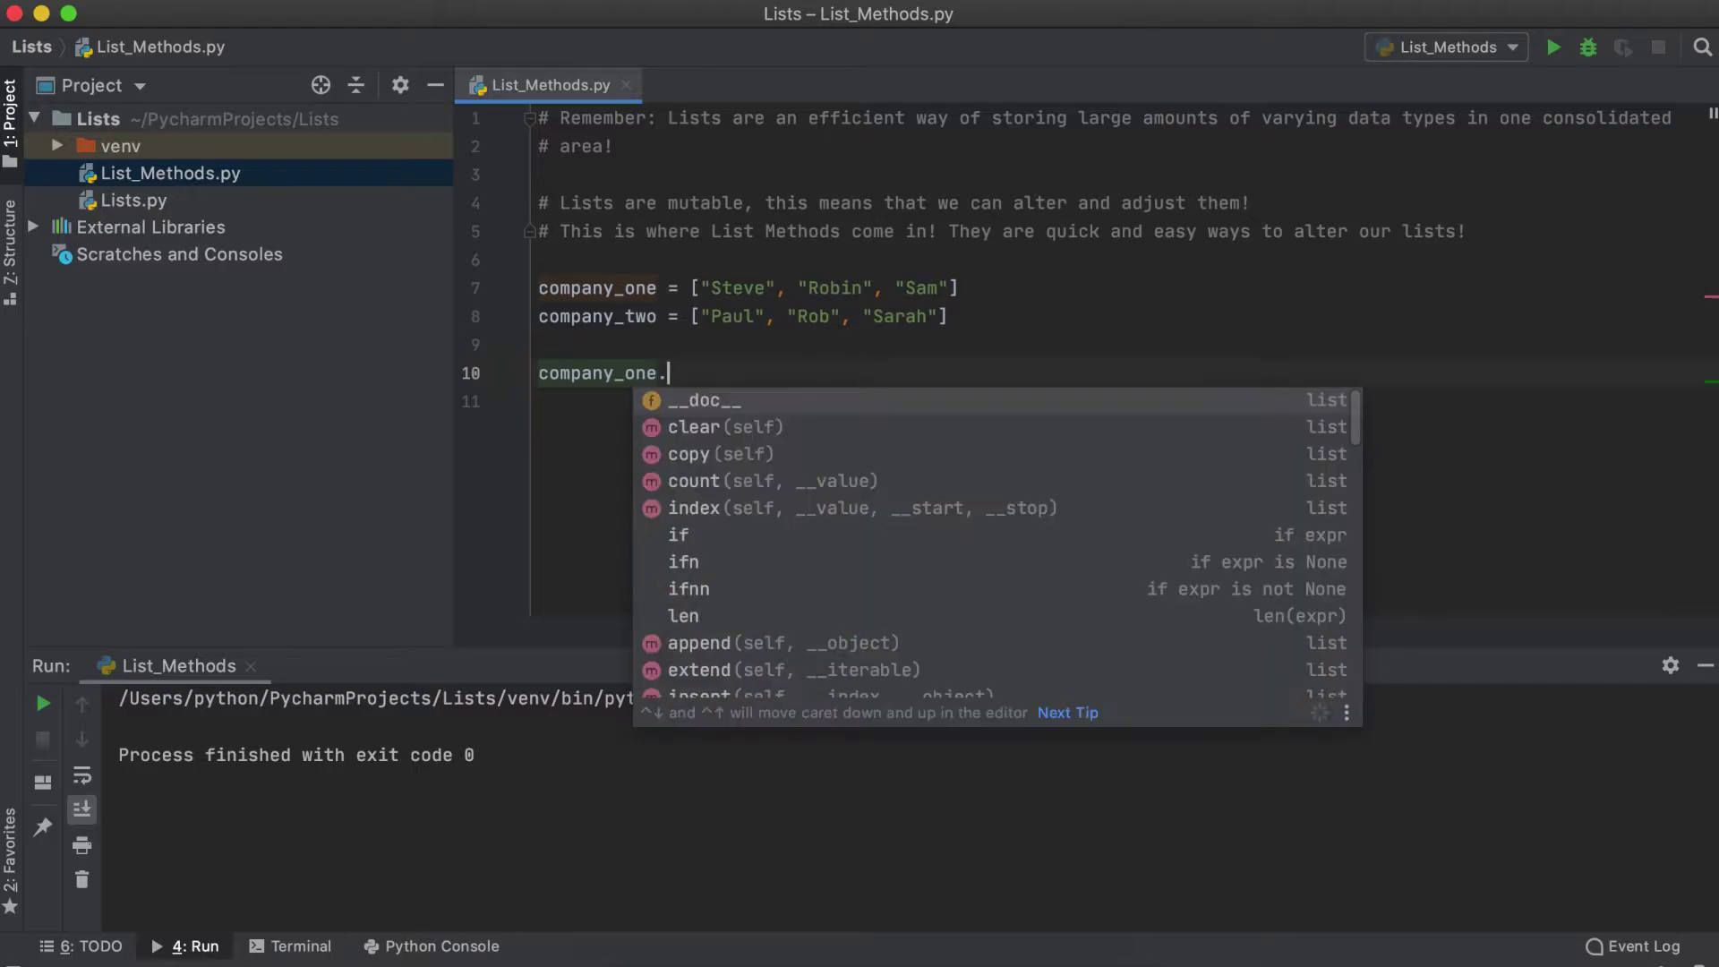
text(extend)
key(Return)
text(company_two))
key(Return)
text(pr)
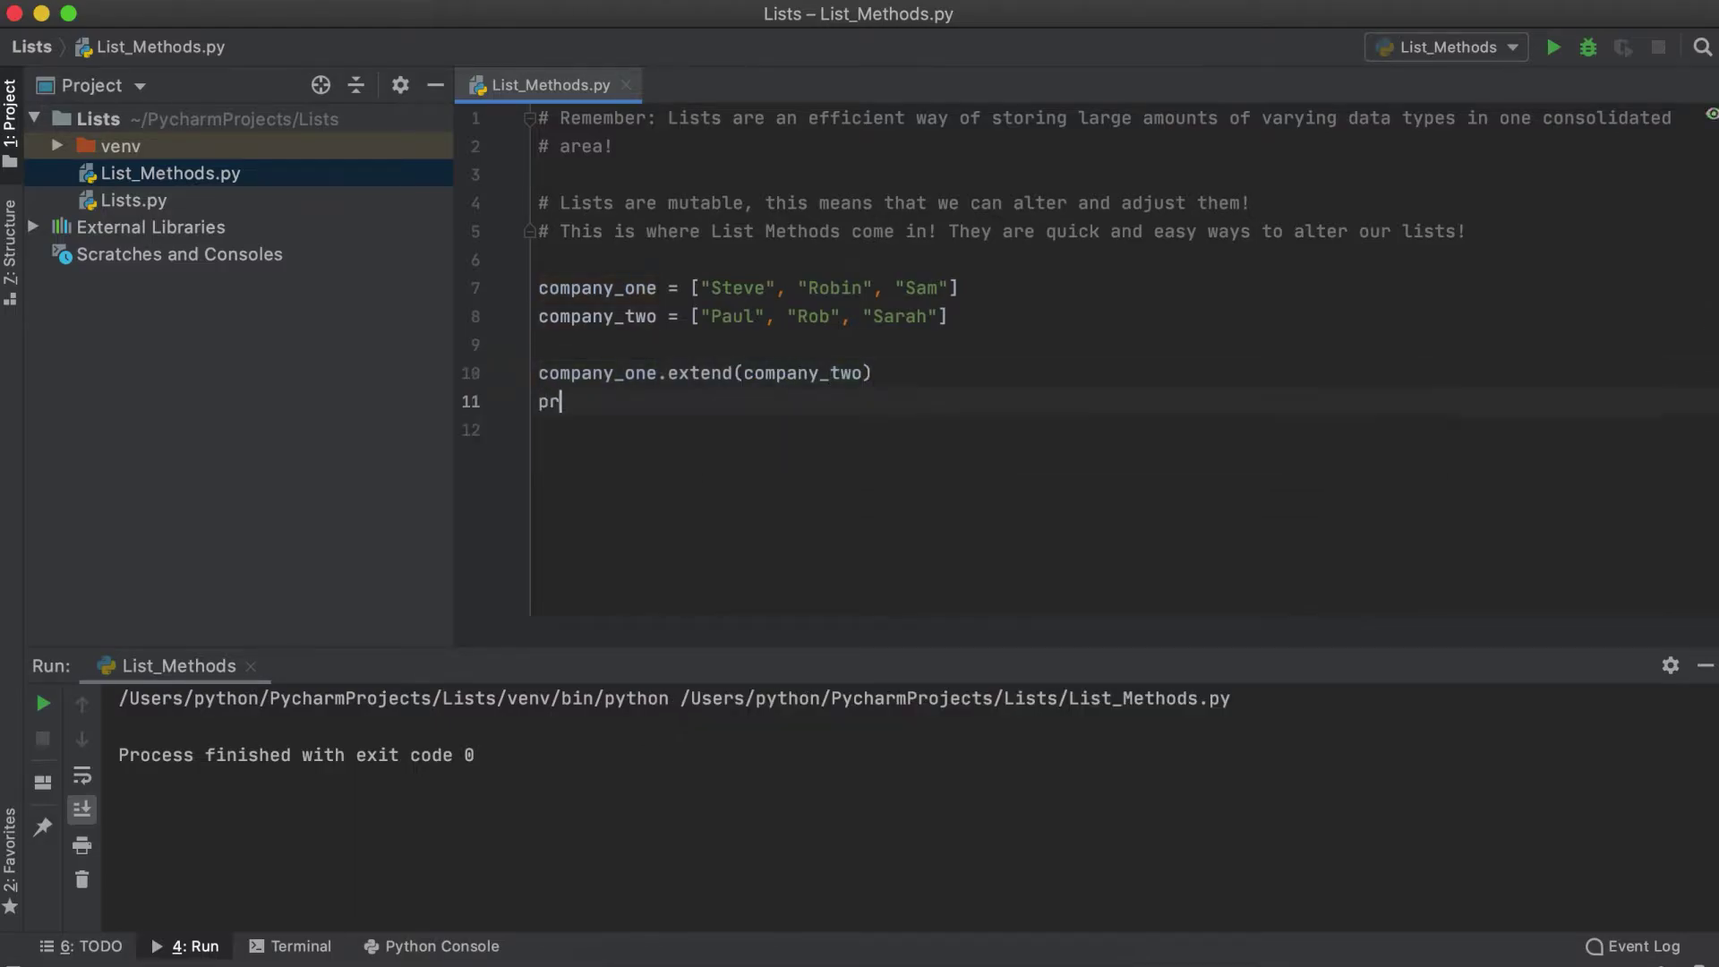
text(int(comp)
key(Return)
key(Down)
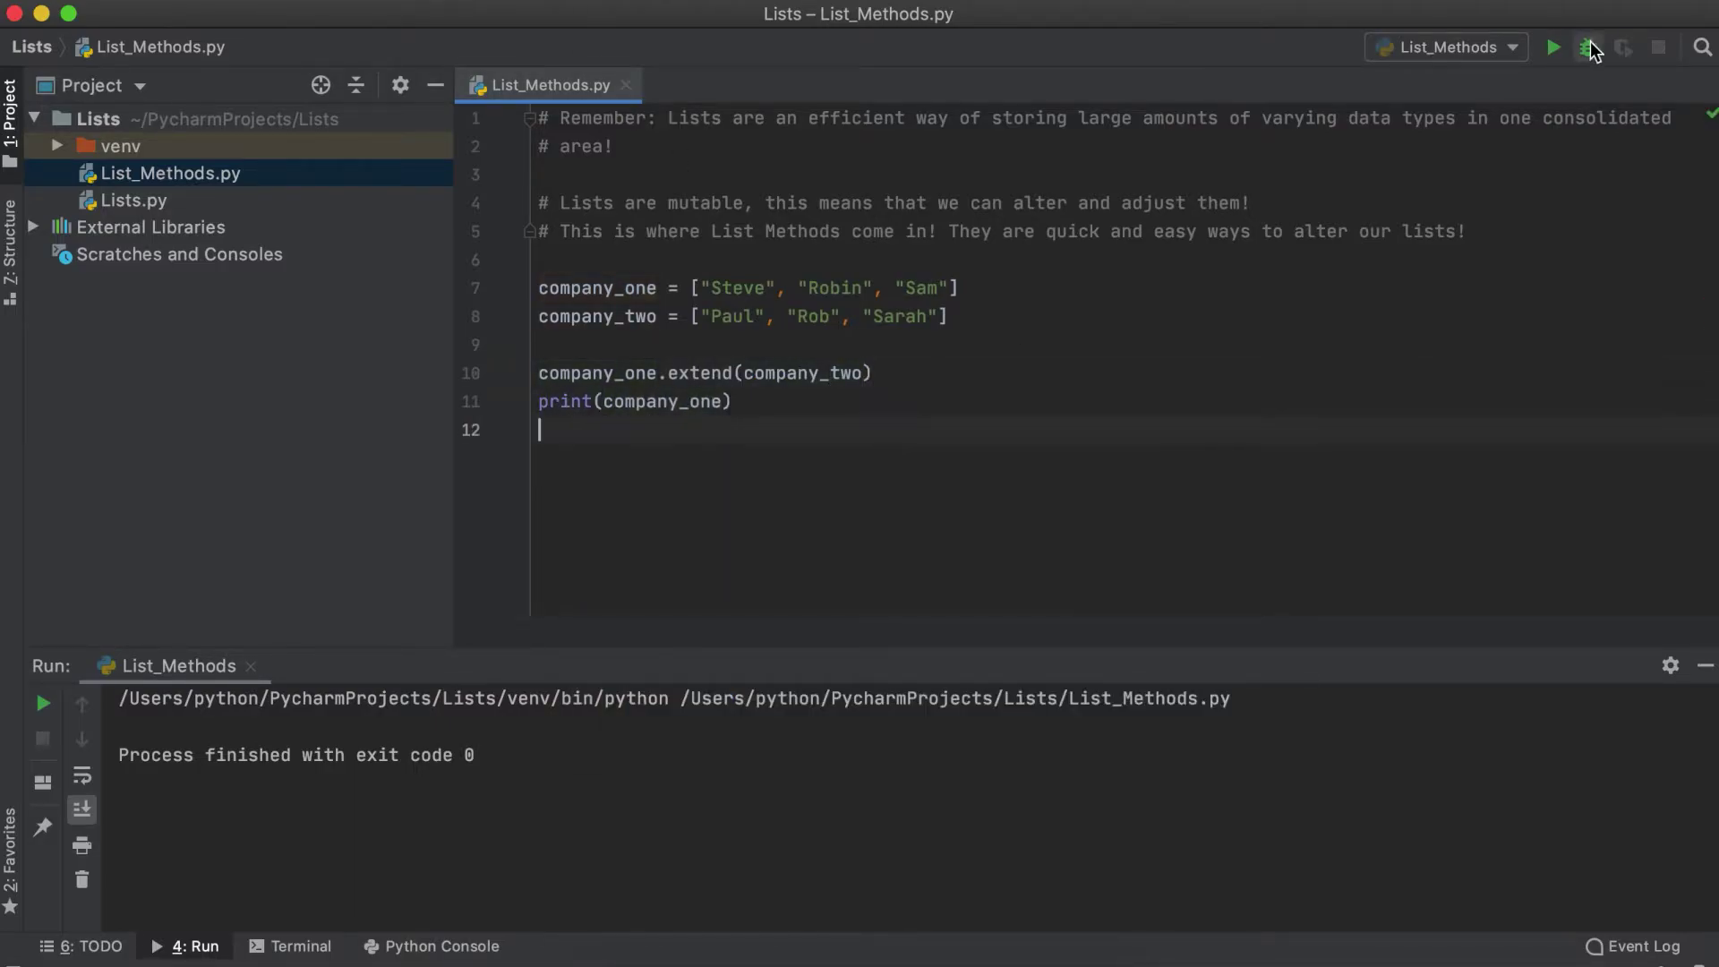
Copy print(company_one) below the list definitions and run to show both lists
drag(746, 401, 379, 413)
click(561, 343)
key(Return)
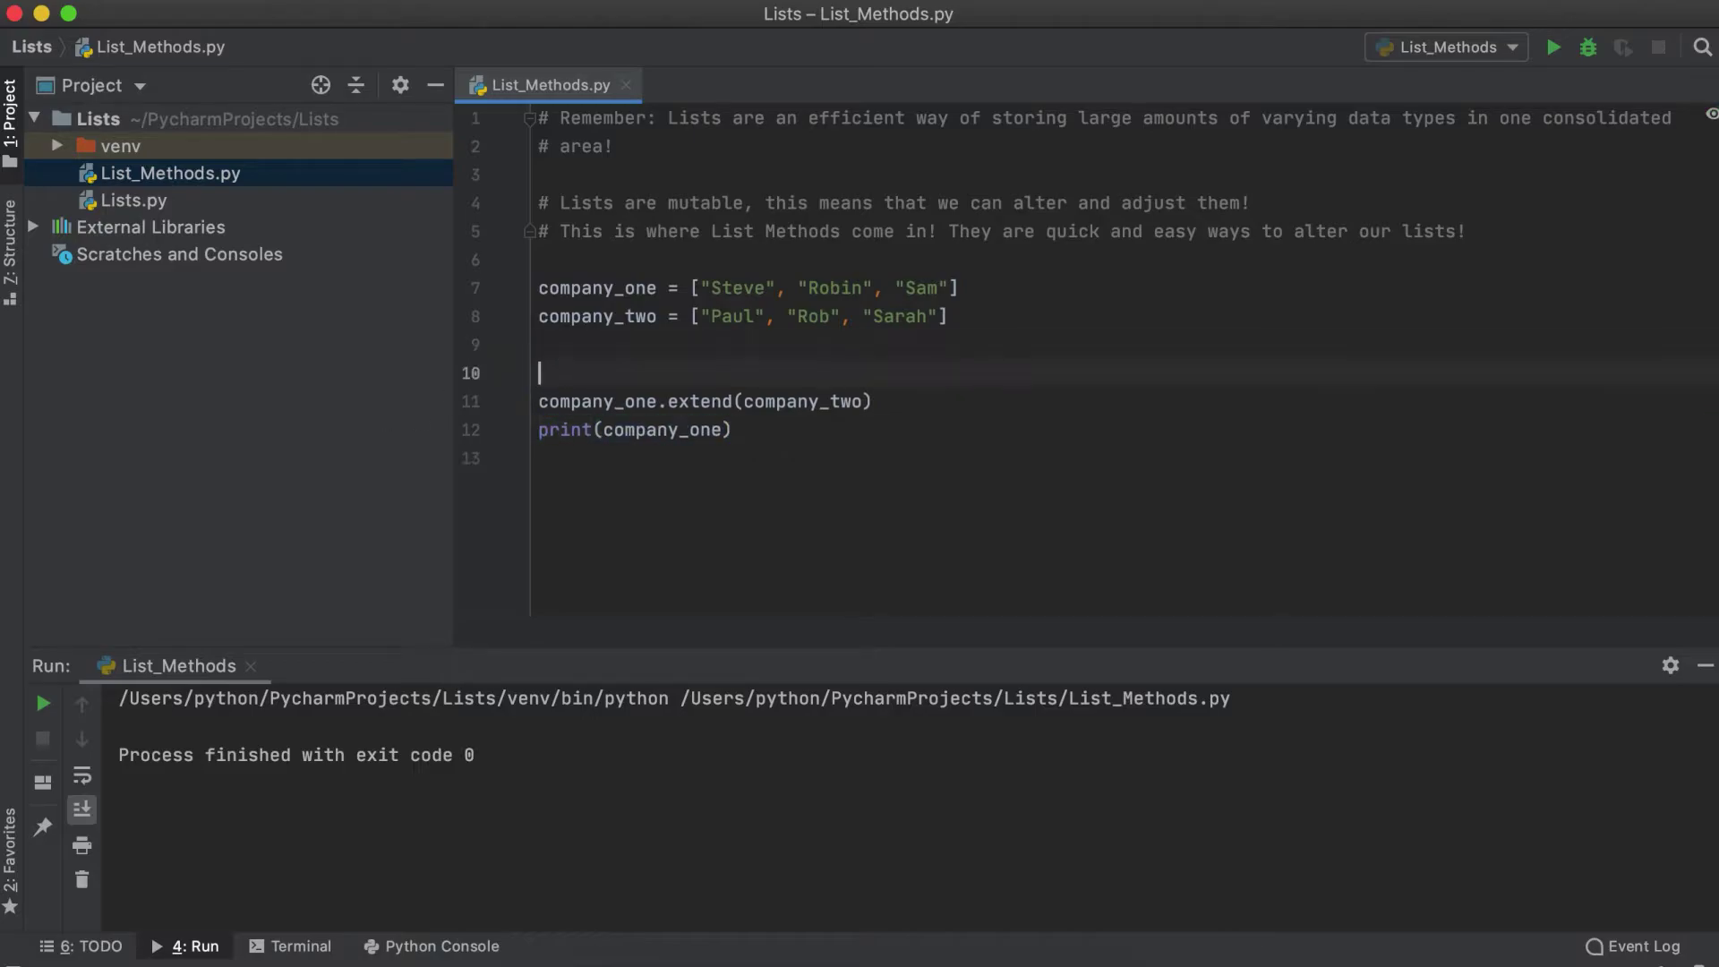
text(print(company_one))
click(782, 513)
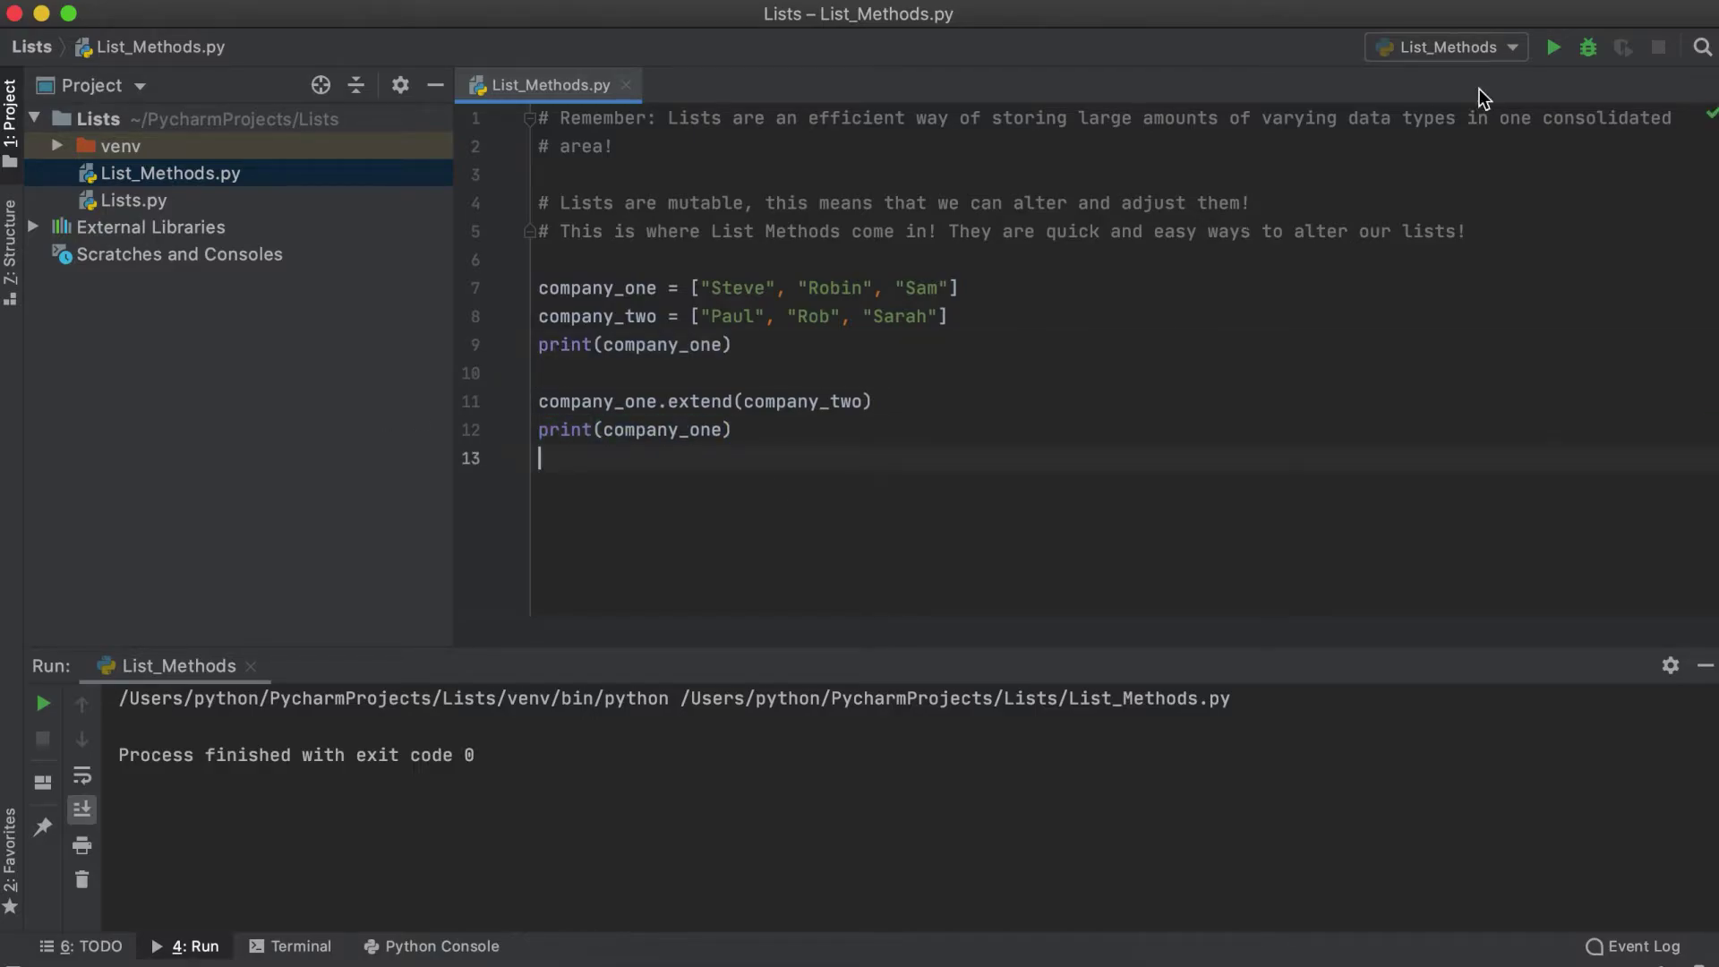
click(1551, 61)
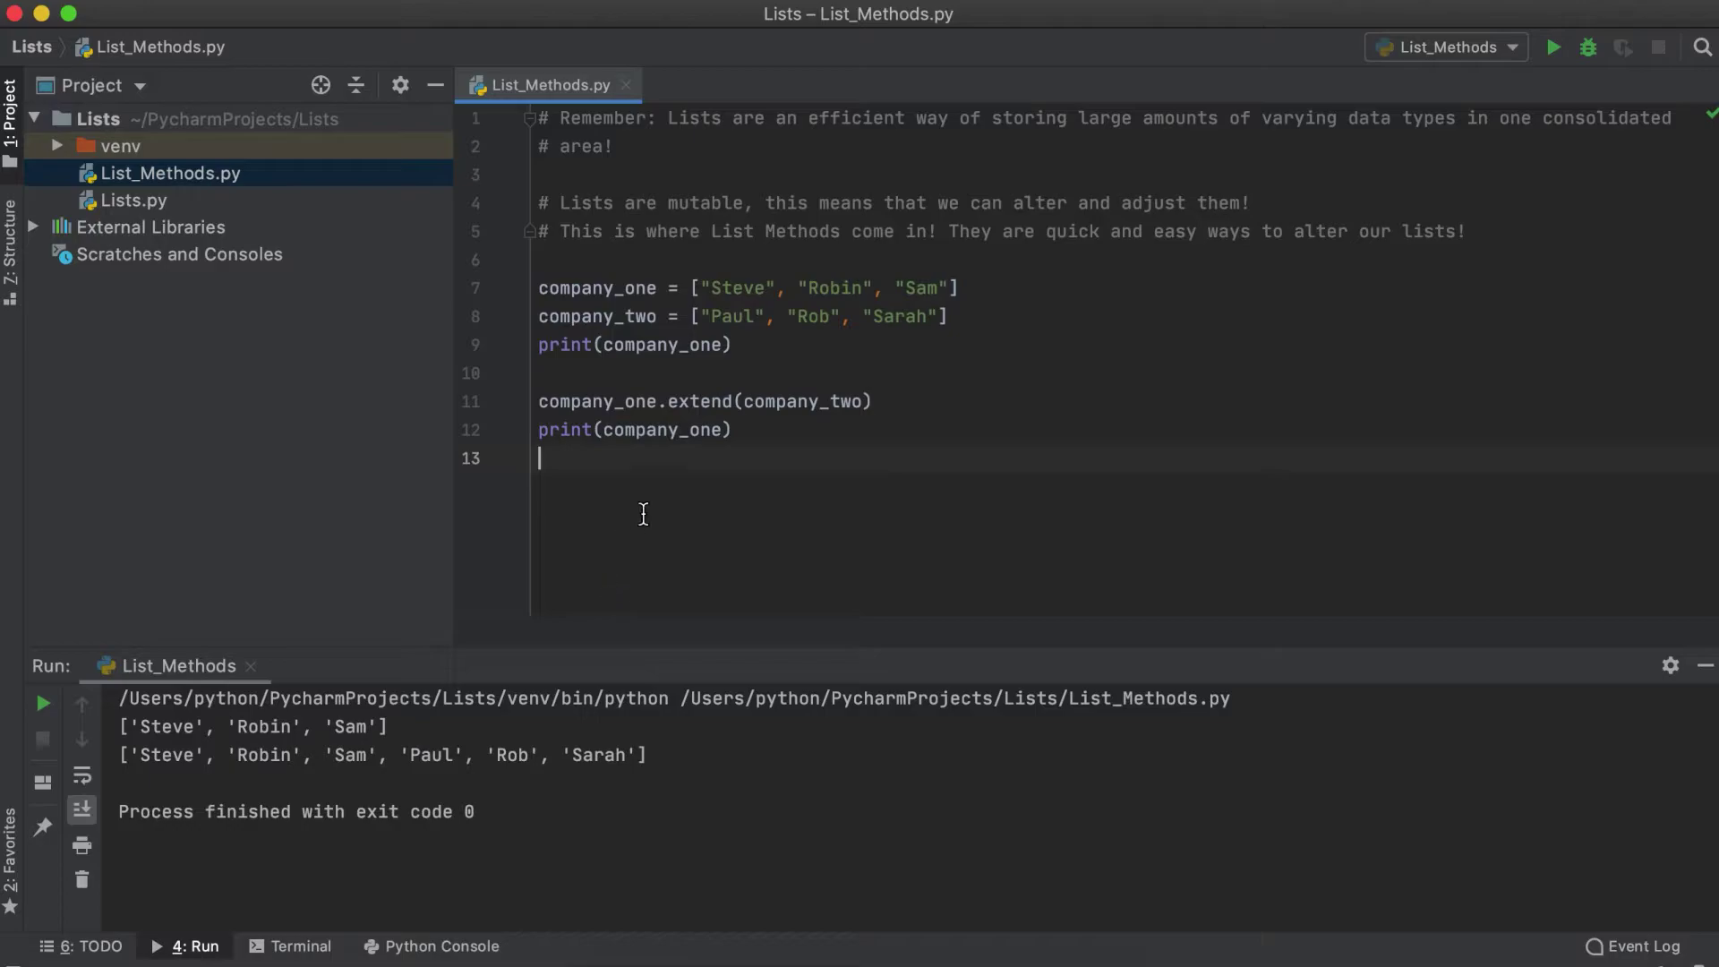
click(618, 375)
text(#)
text( Example of the extend metho)
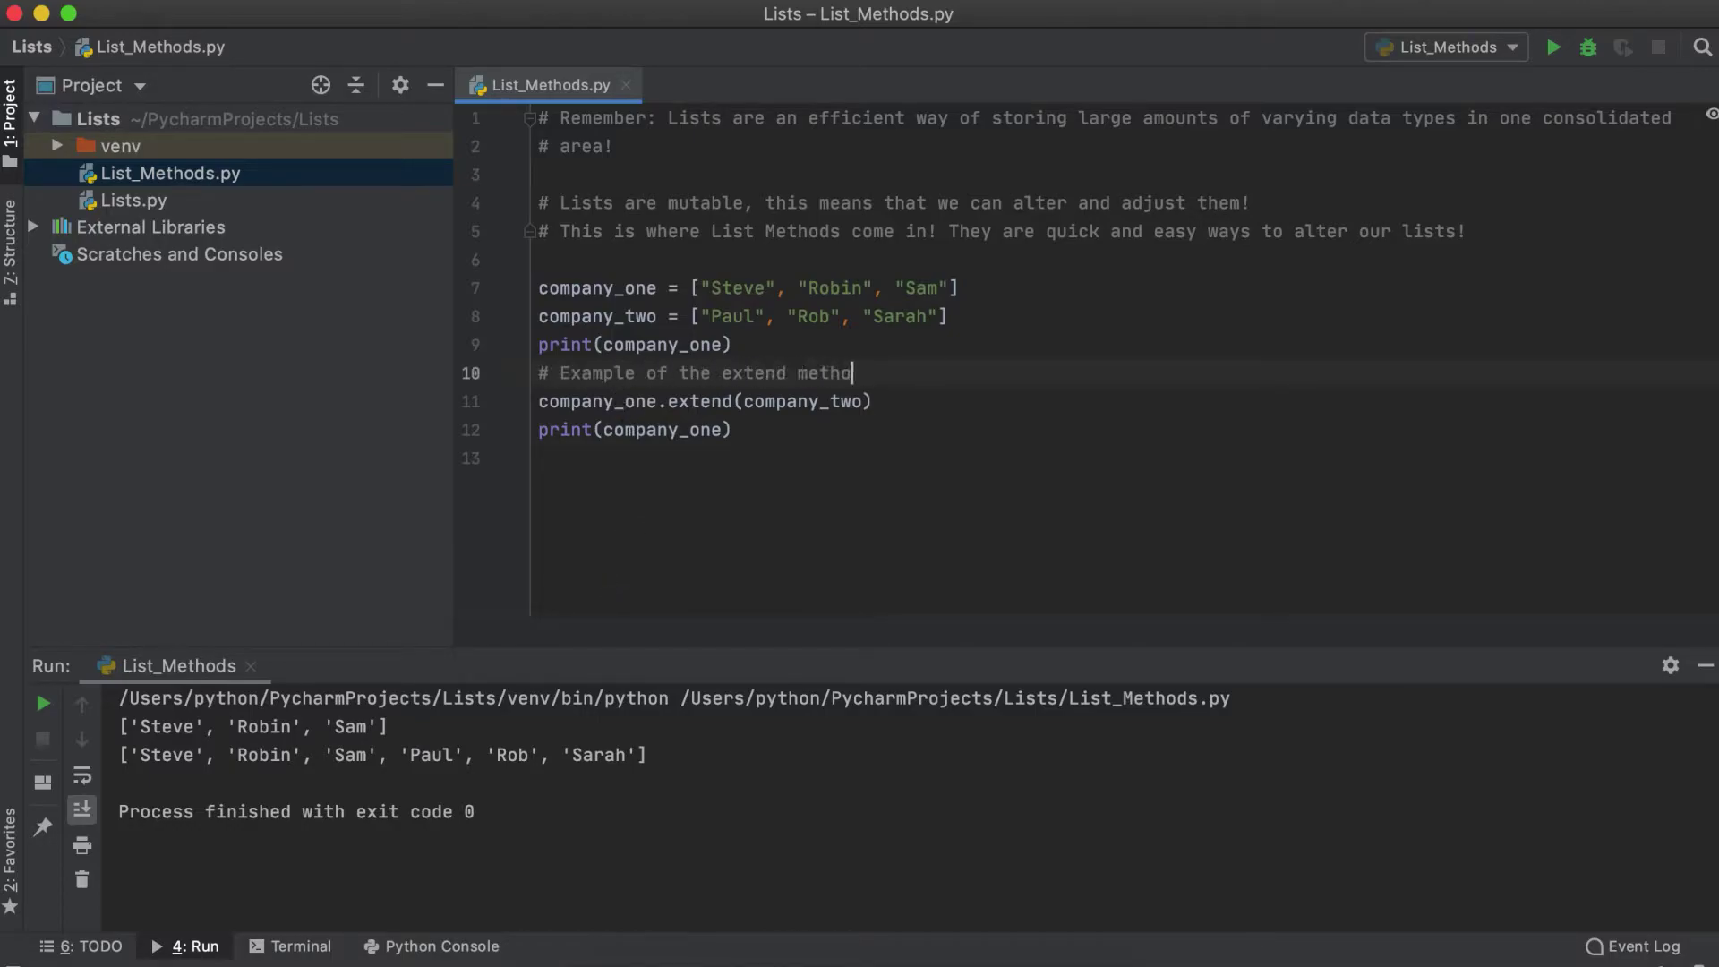
Space out the labelled extend example with blank lines and comment out its code
key(Up)
key(Return)
key(Down)
key(Down)
key(Down)
key(End)
key(Return)
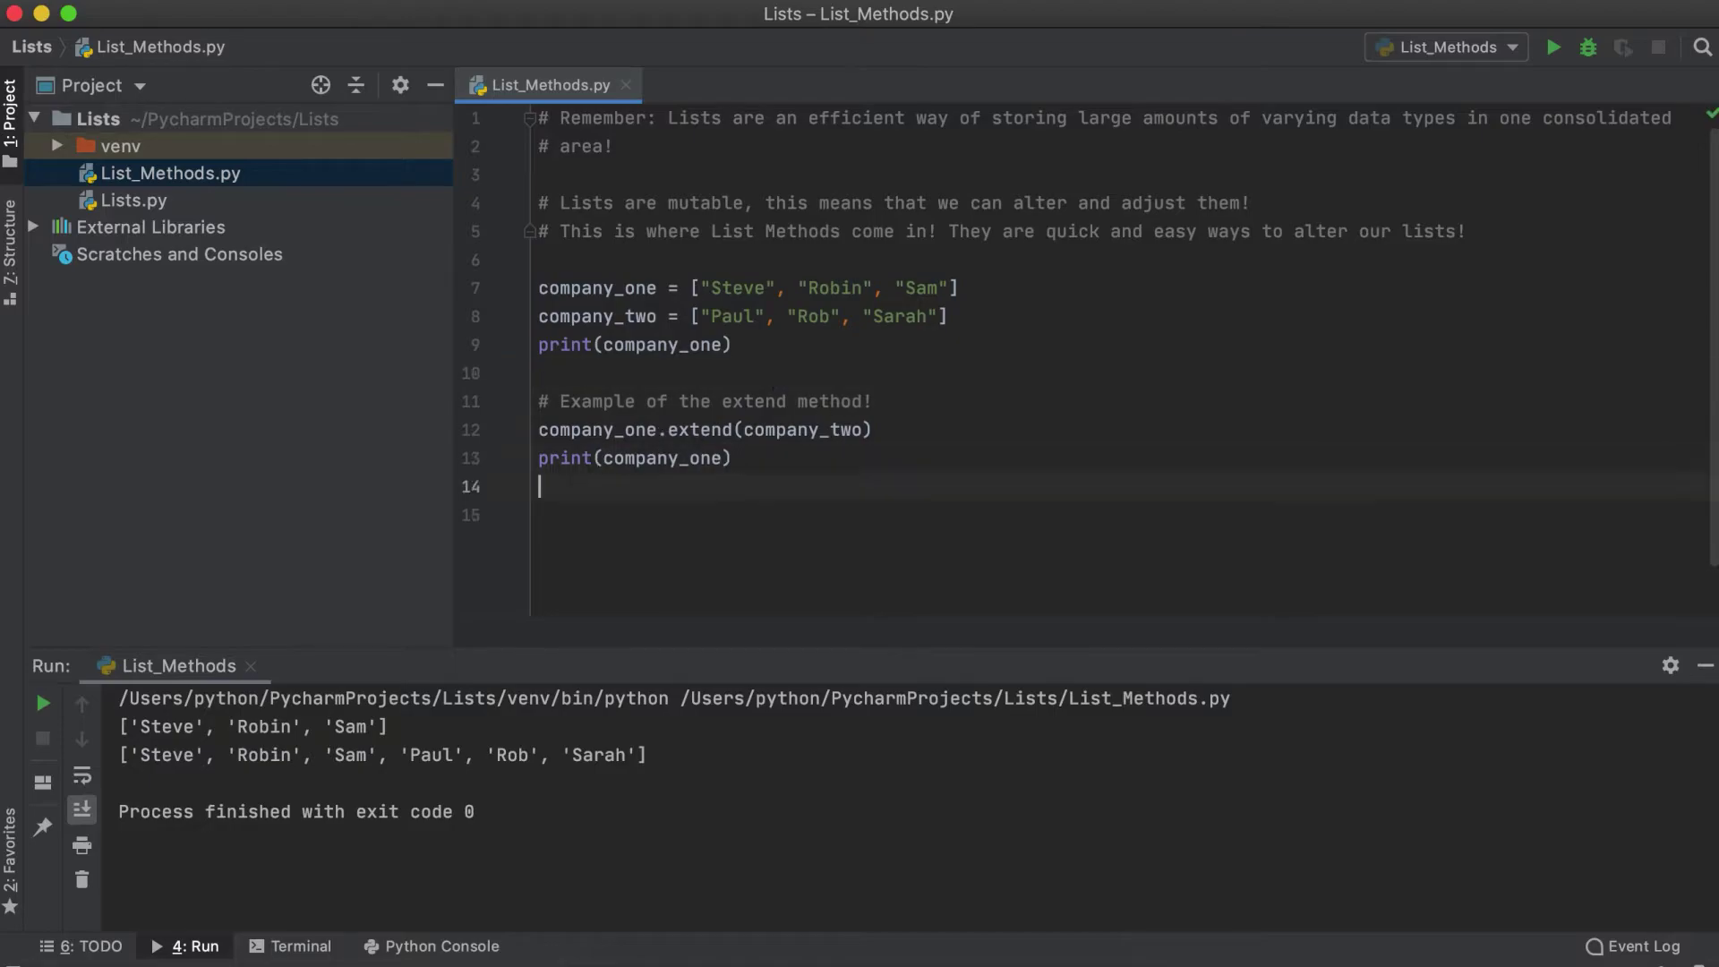
key(Return)
key(Up)
key(Up)
key(Up)
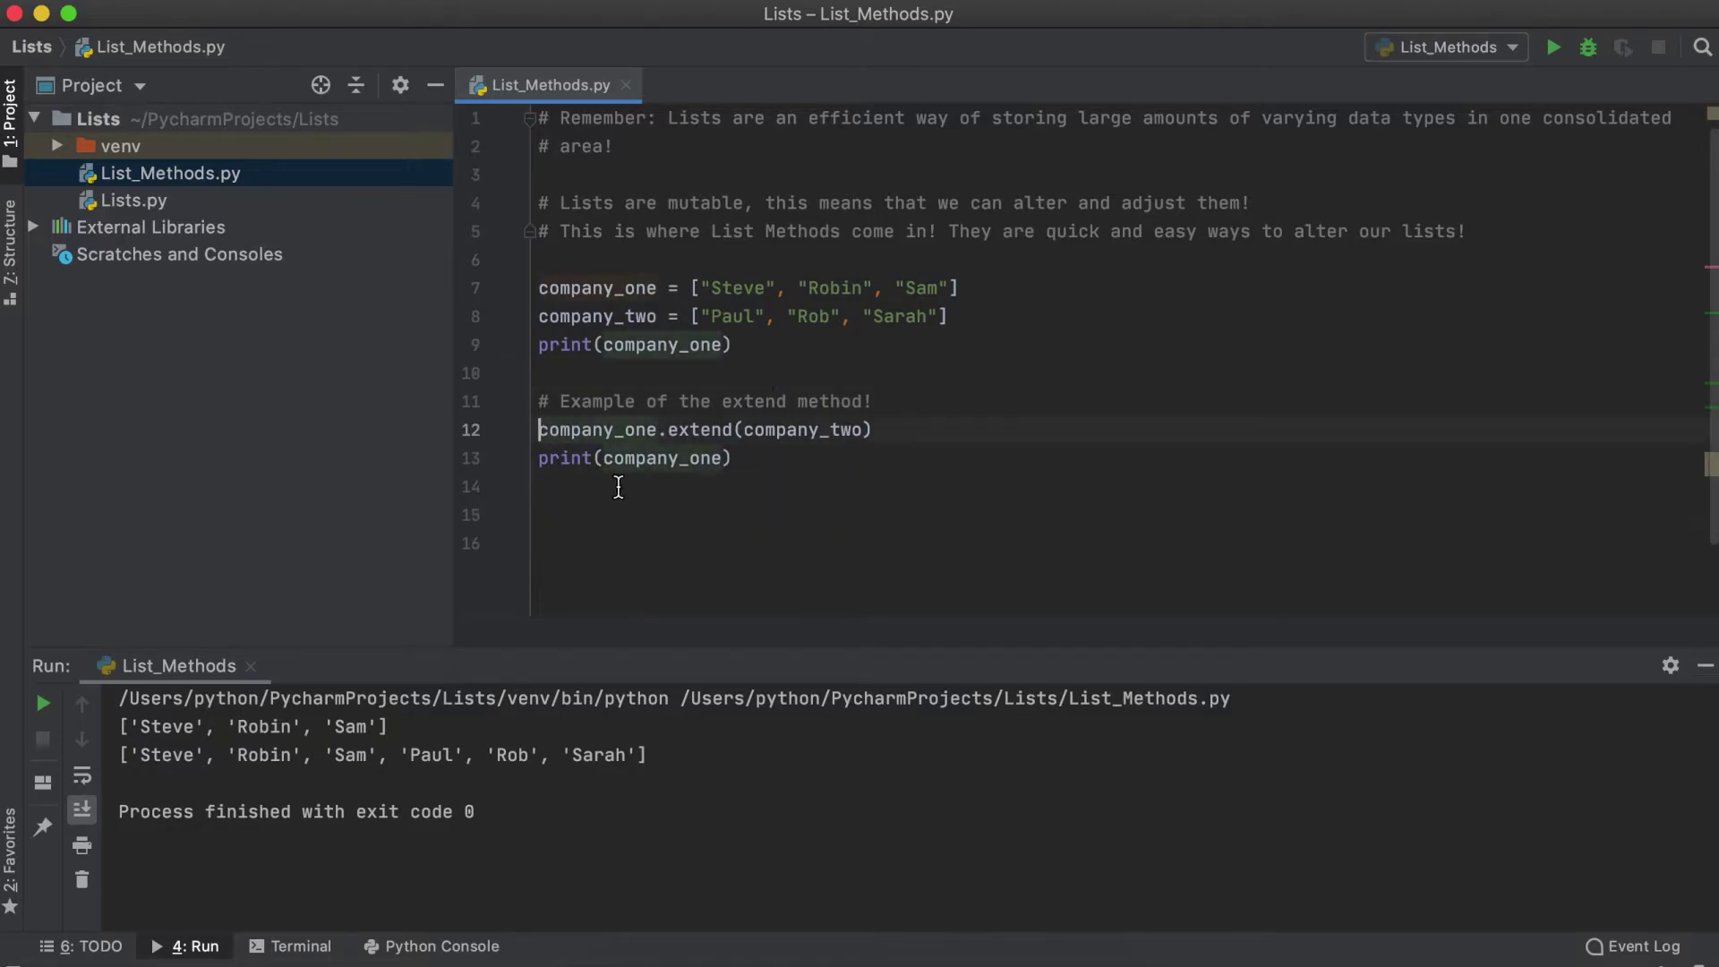
key(super+slash)
key(super+slash)
Write the '# Examples of the append Method!' heading and company_one.append(company_two)
key(Down)
text(# Exa)
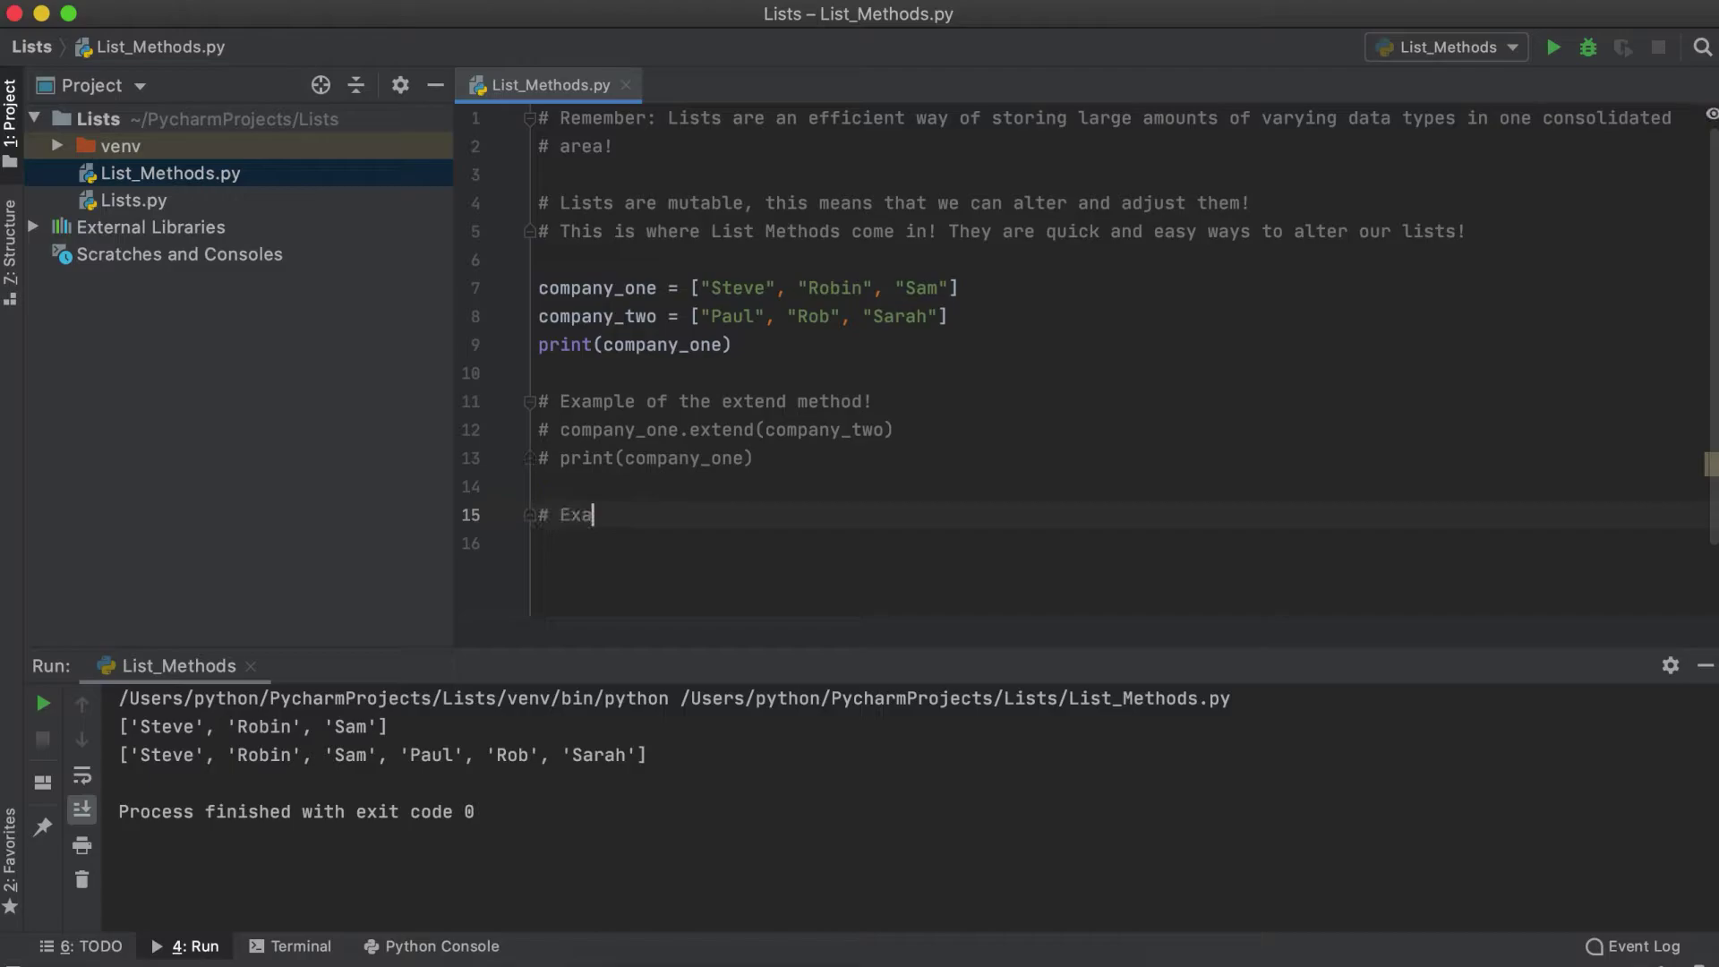
text(mple of the append Method!)
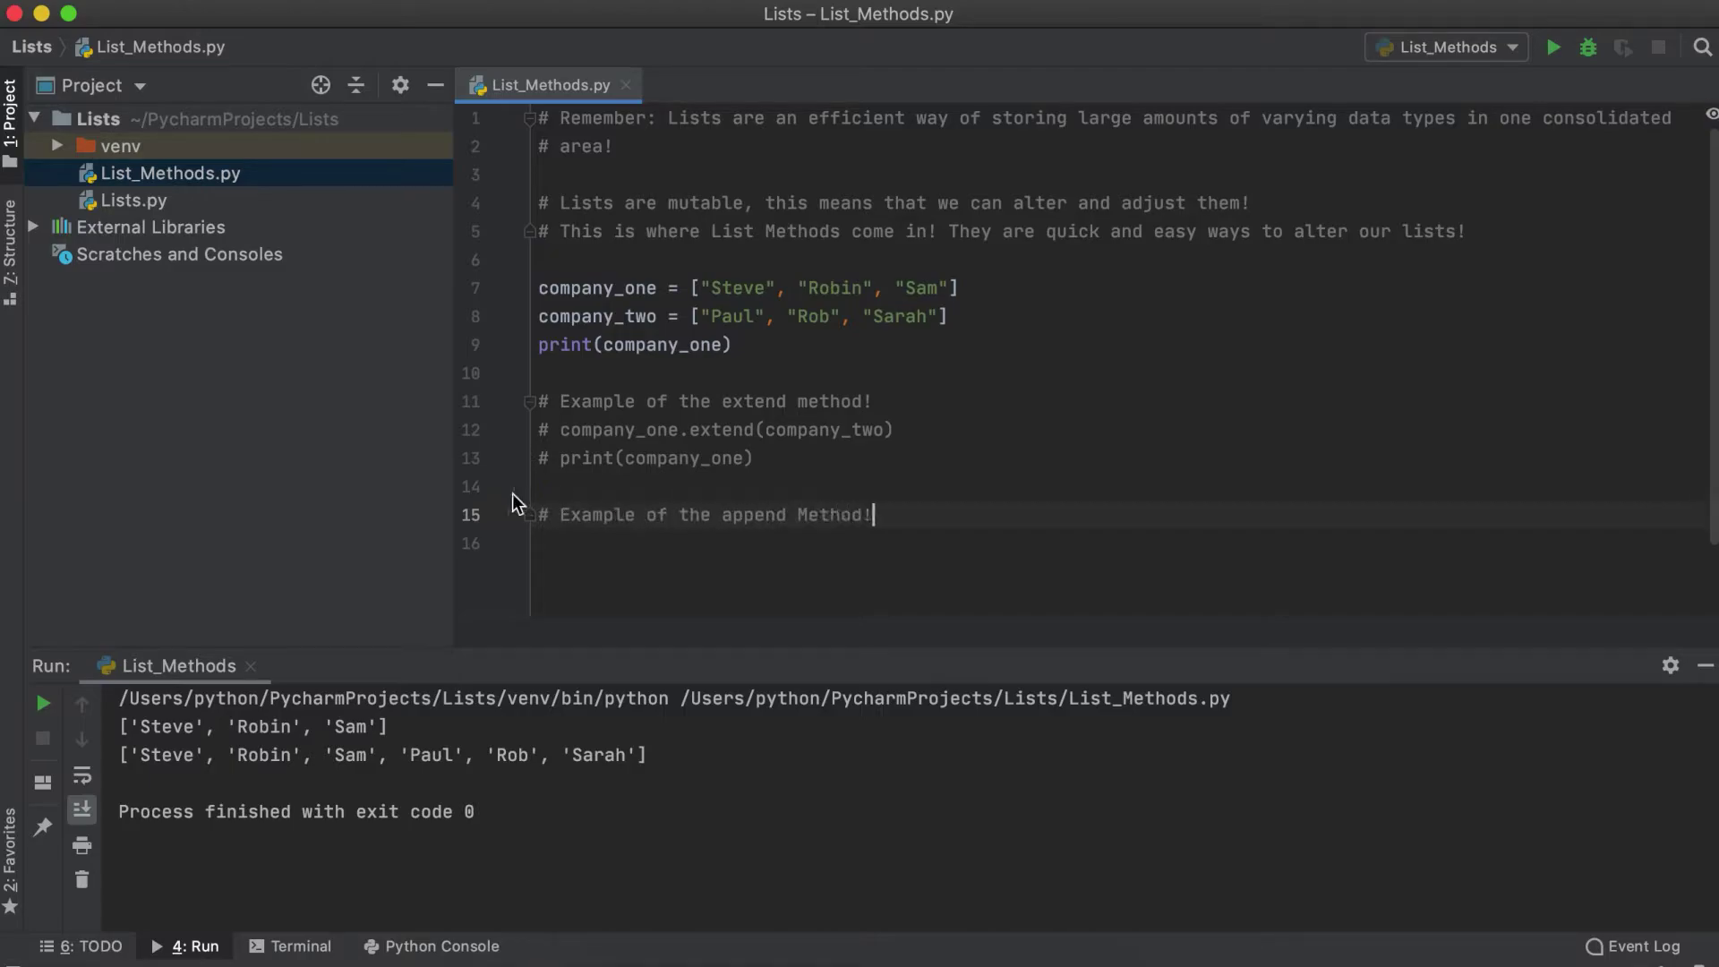
click(636, 515)
text(s)
click(926, 521)
key(Return)
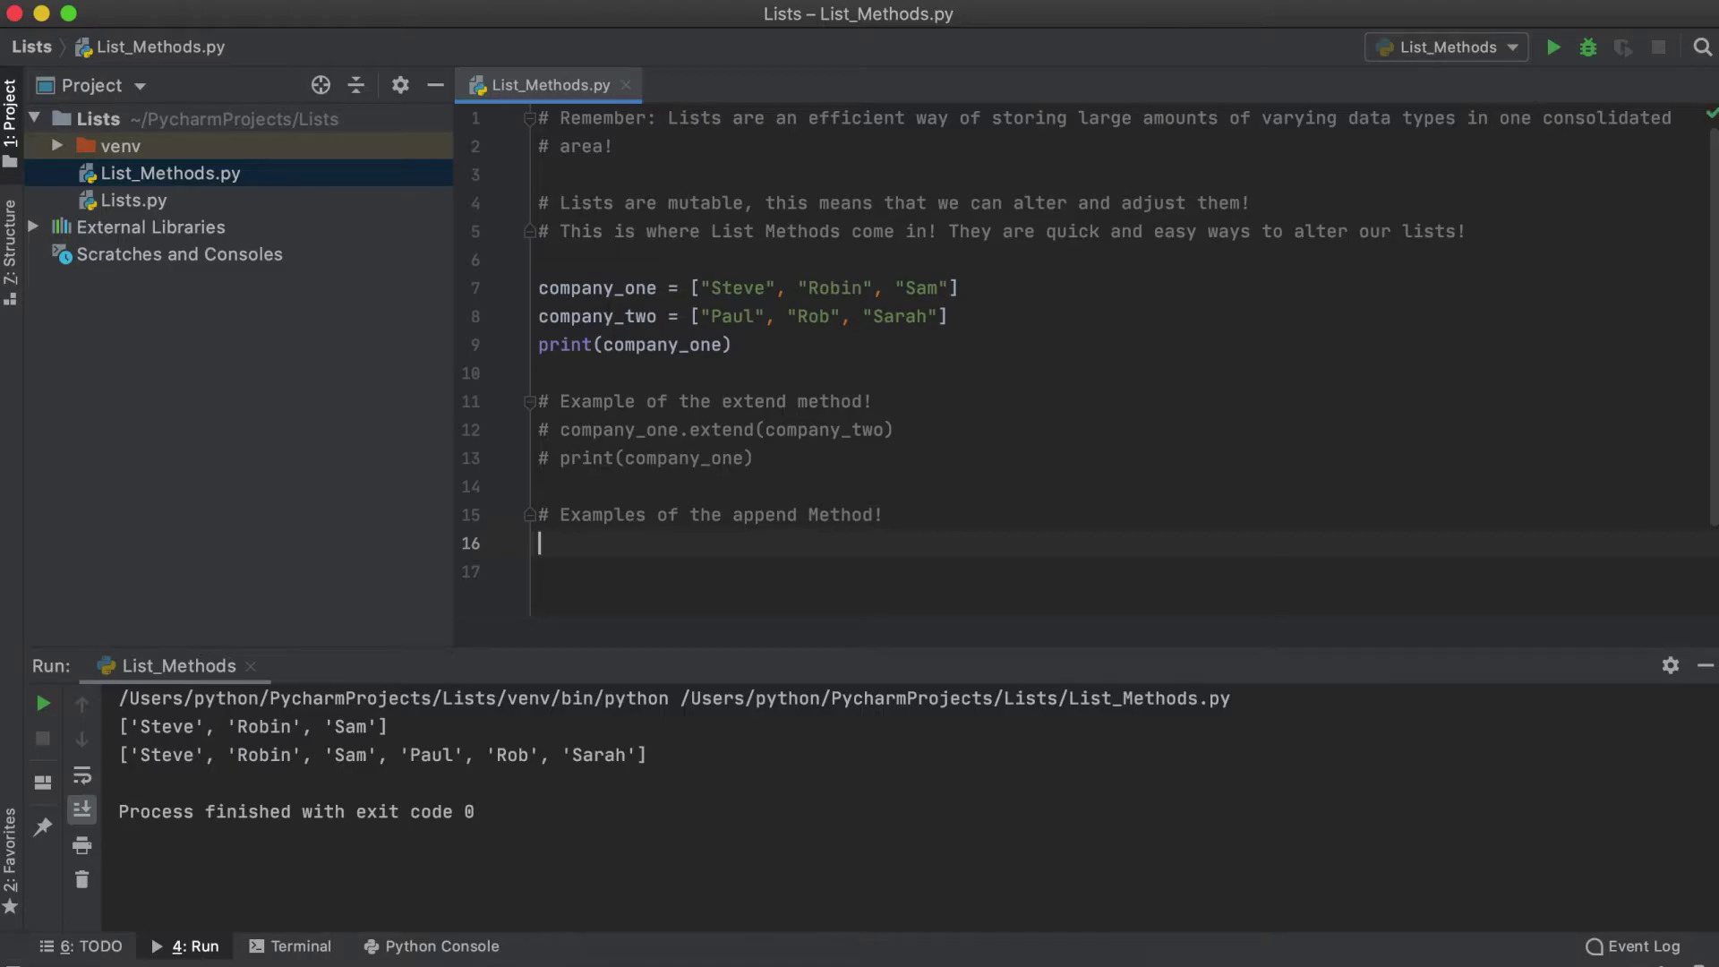
text(company_)
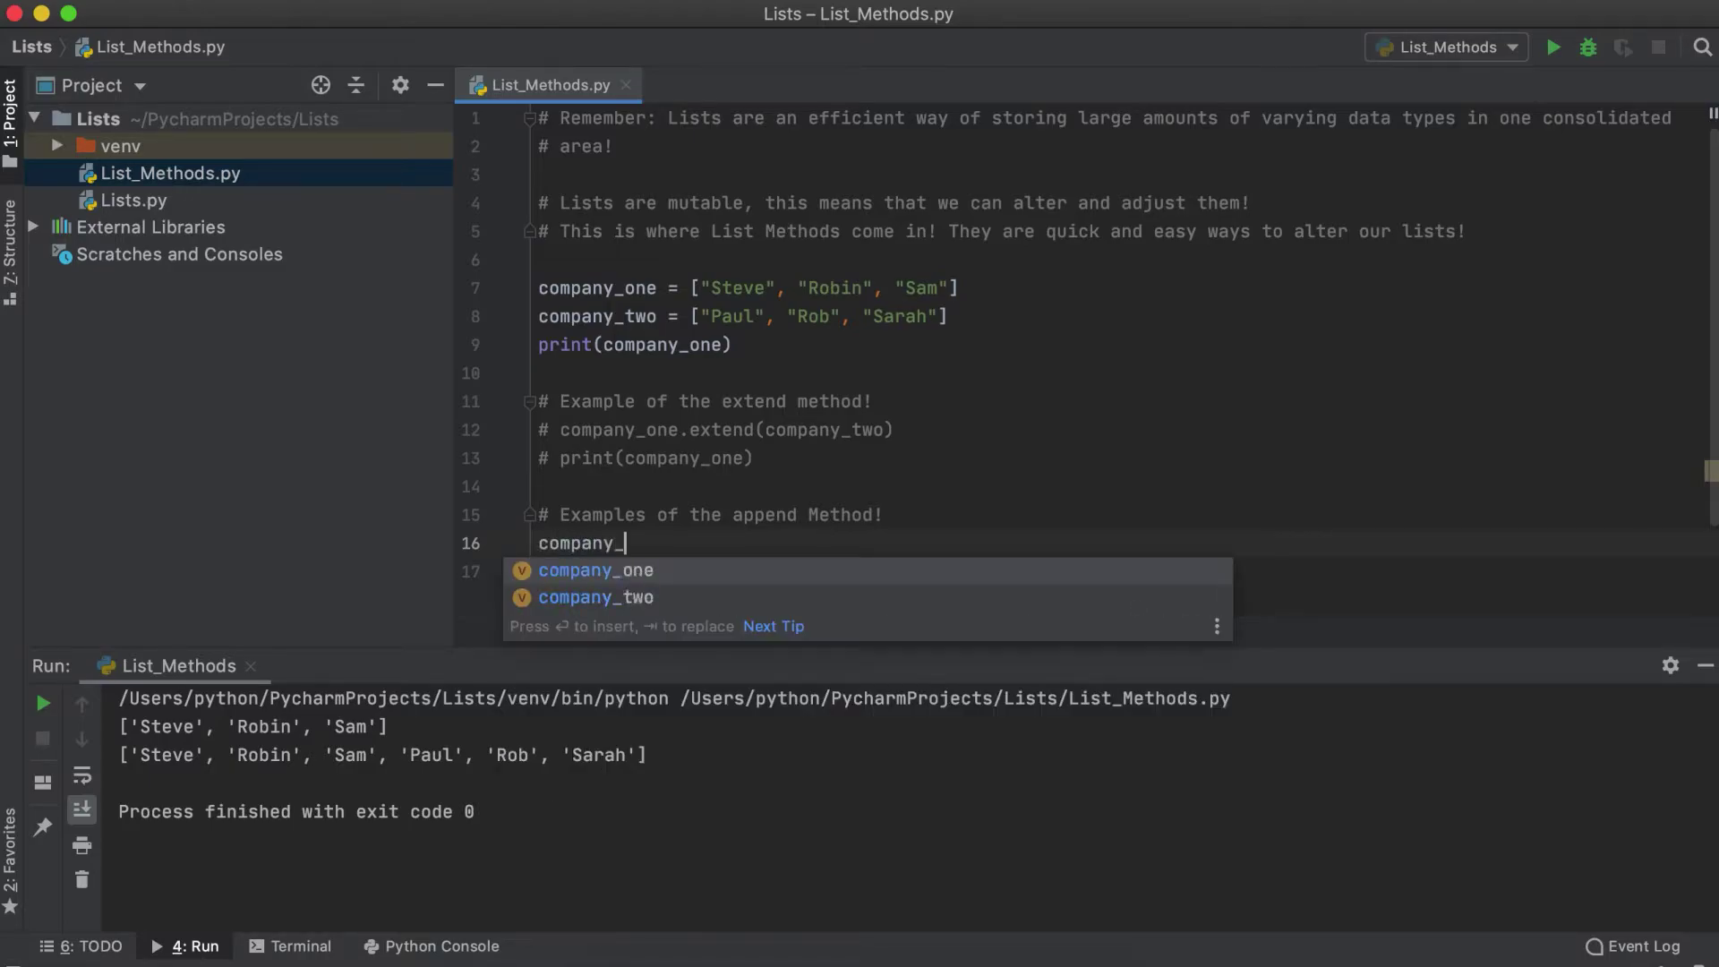
text(one.append)
key(Return)
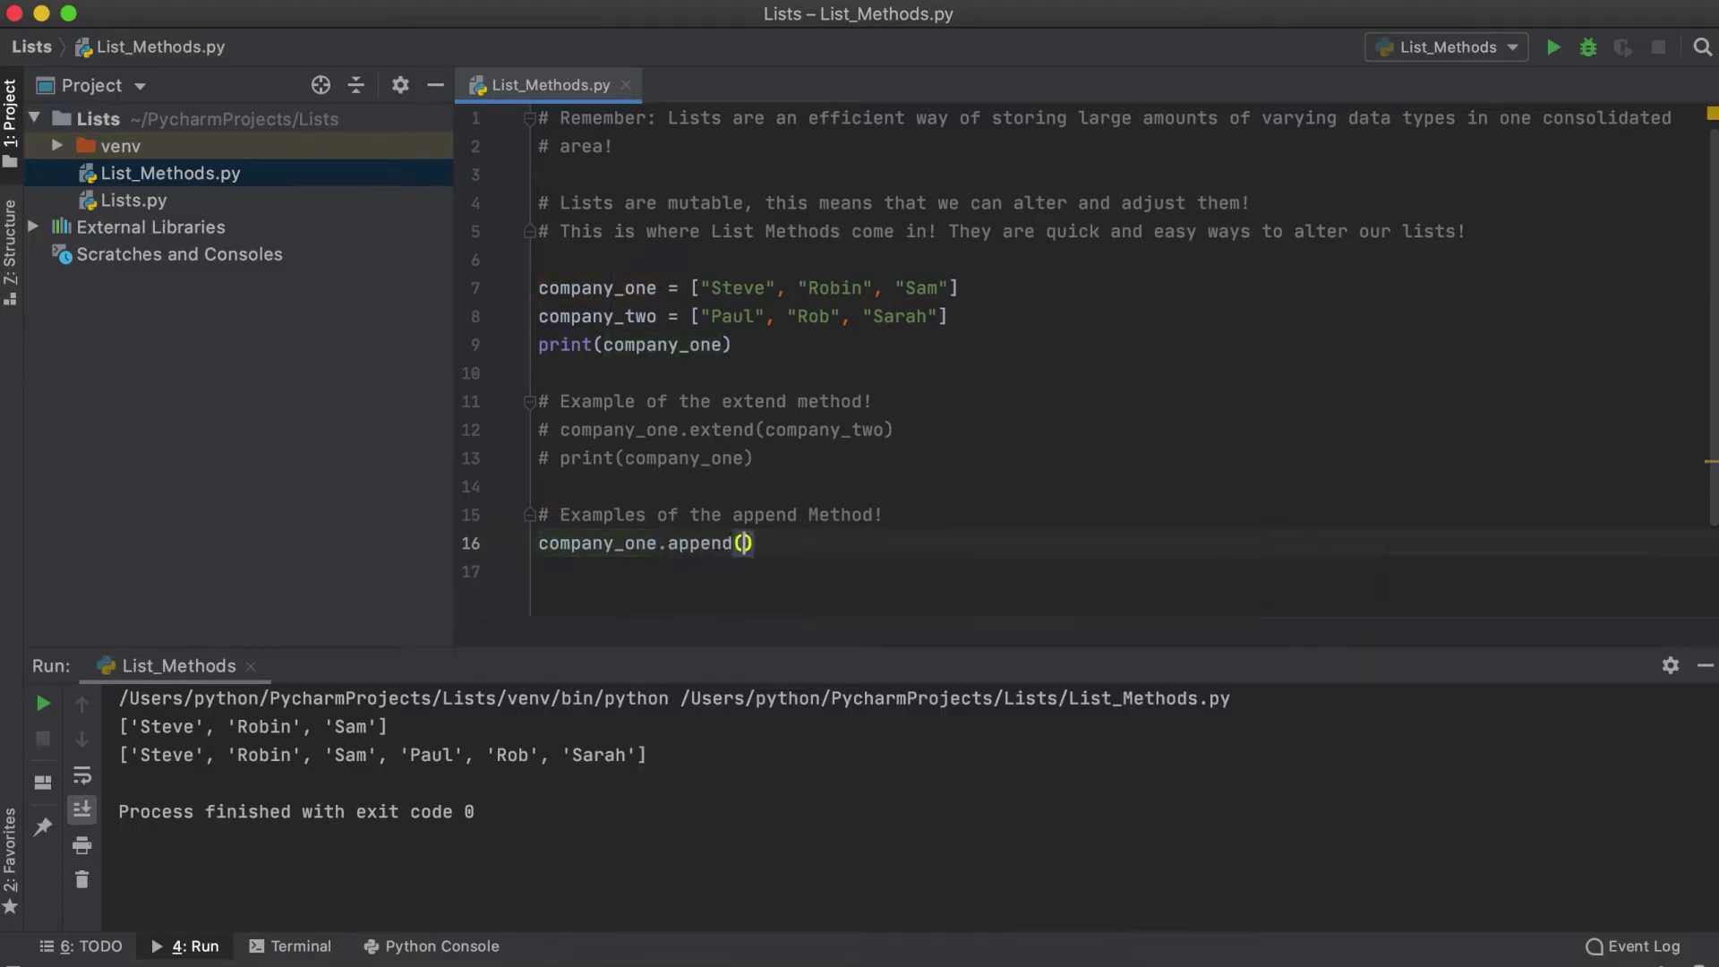
text(compan)
key(Return)
key(BackSpace)
key(BackSpace)
key(BackSpace)
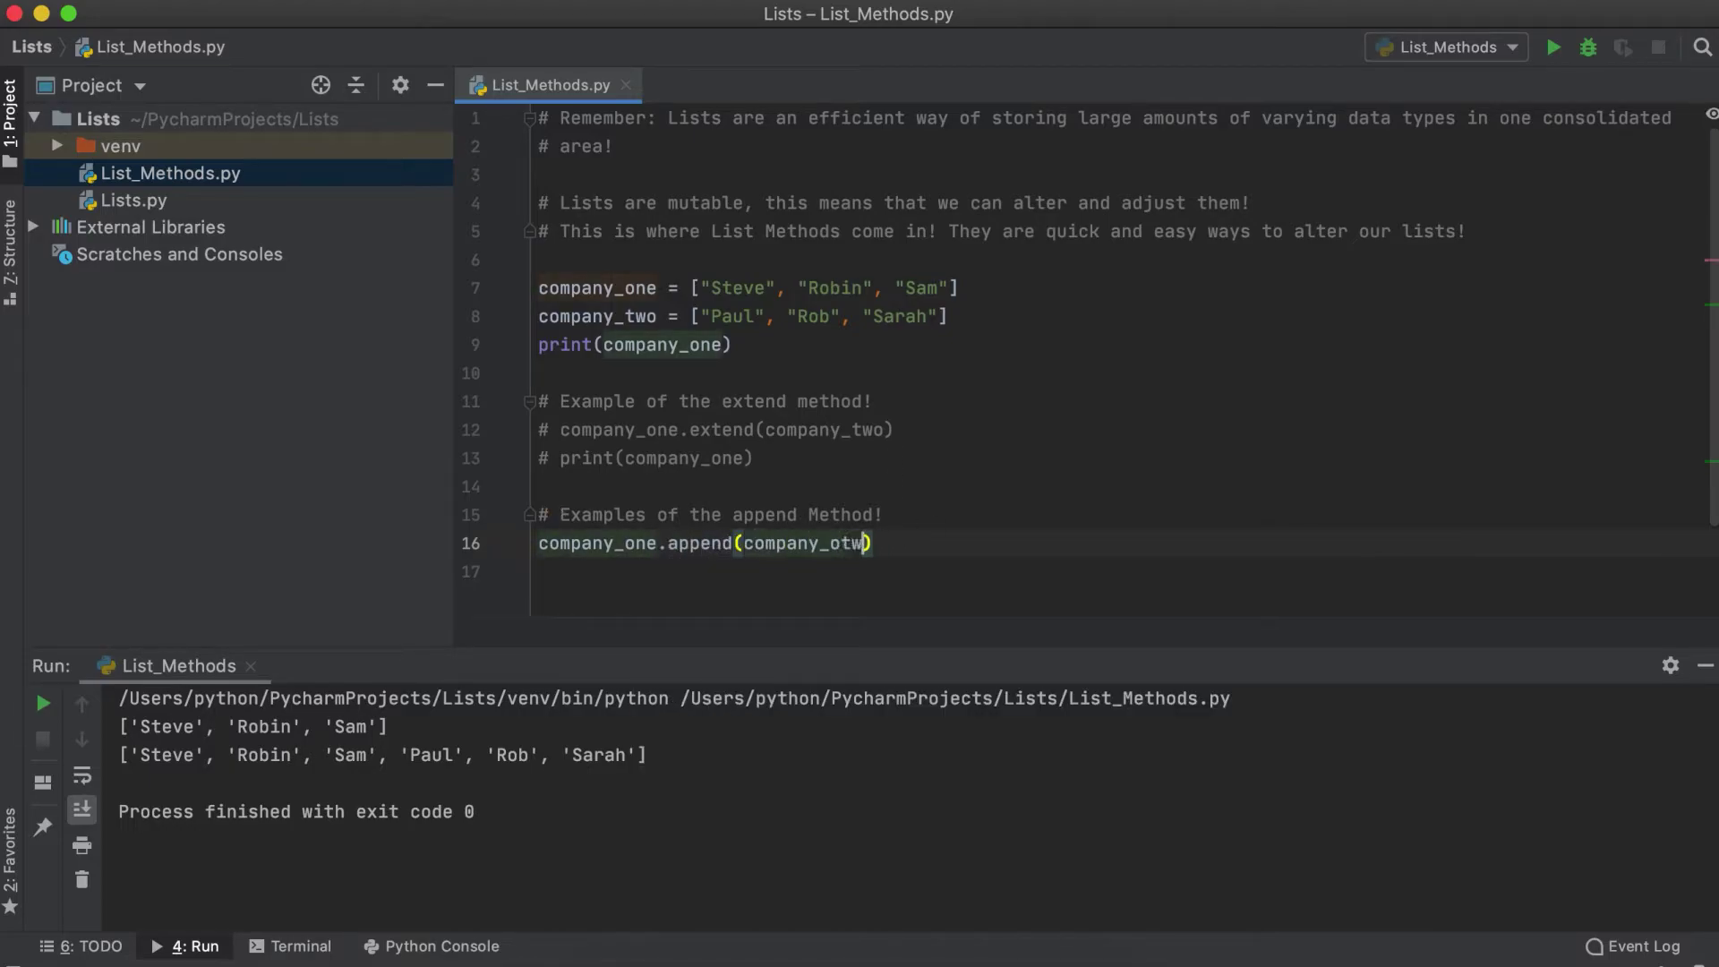
text(two)
key(Return)
Paste print(company_one) below and run to show company_two nested as a fourth item
triple_click(631, 345)
key(super+c)
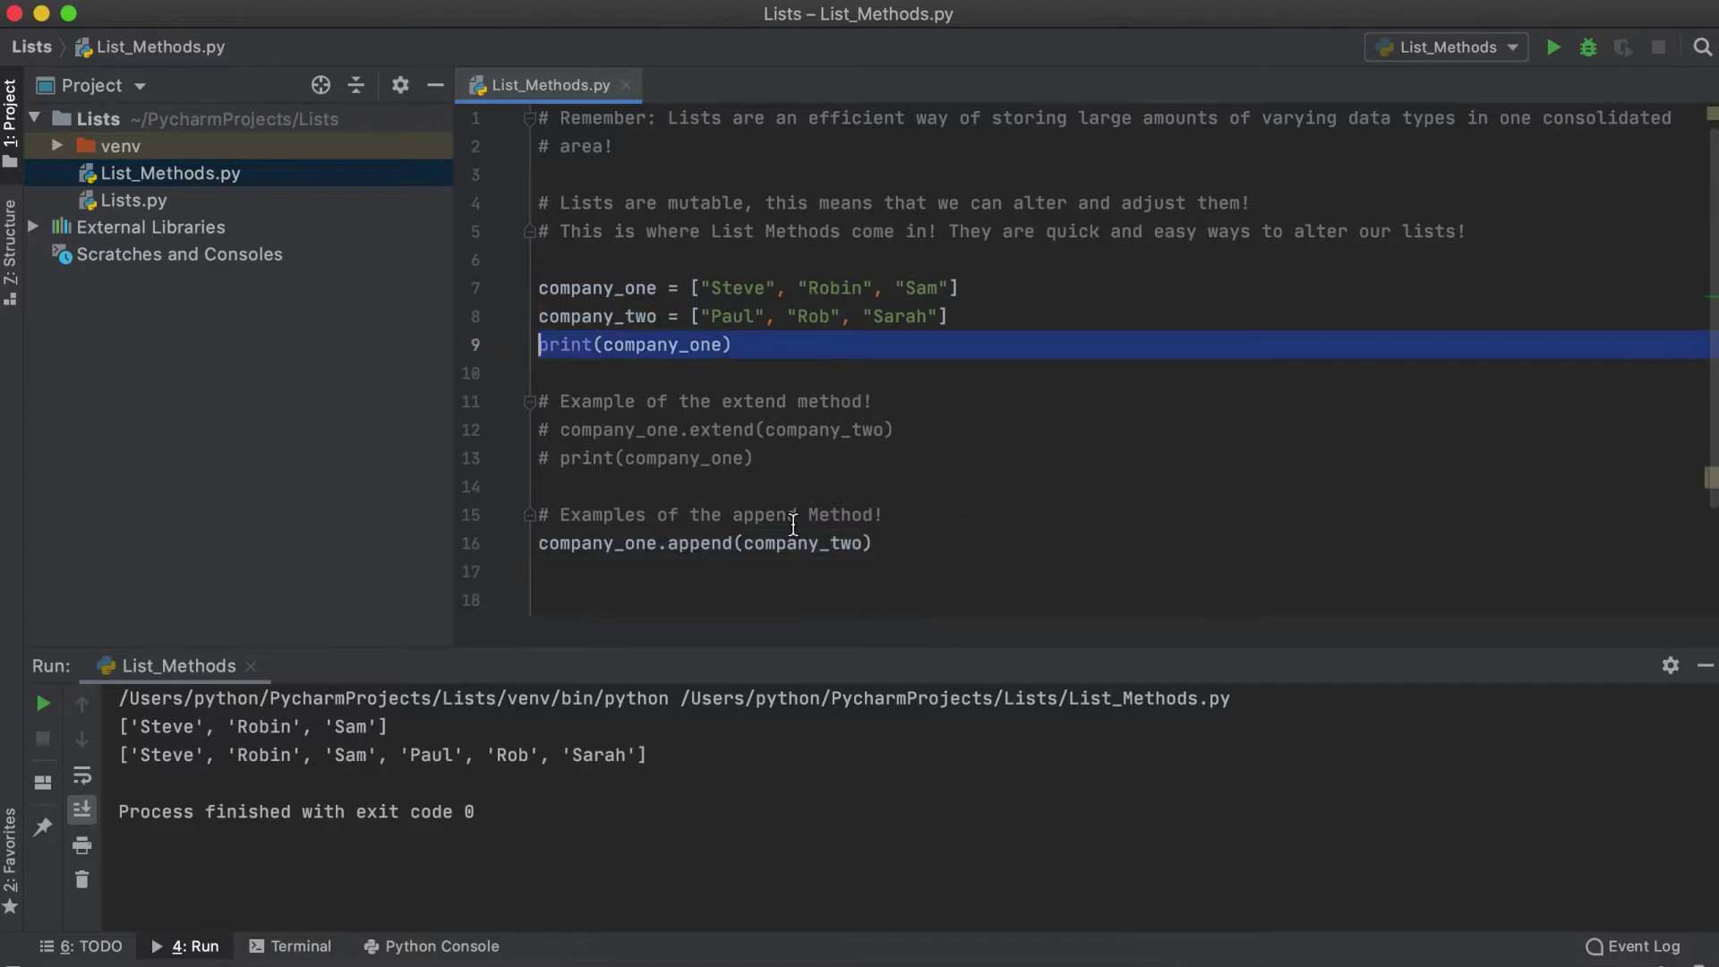
click(793, 571)
key(super+v)
click(1559, 49)
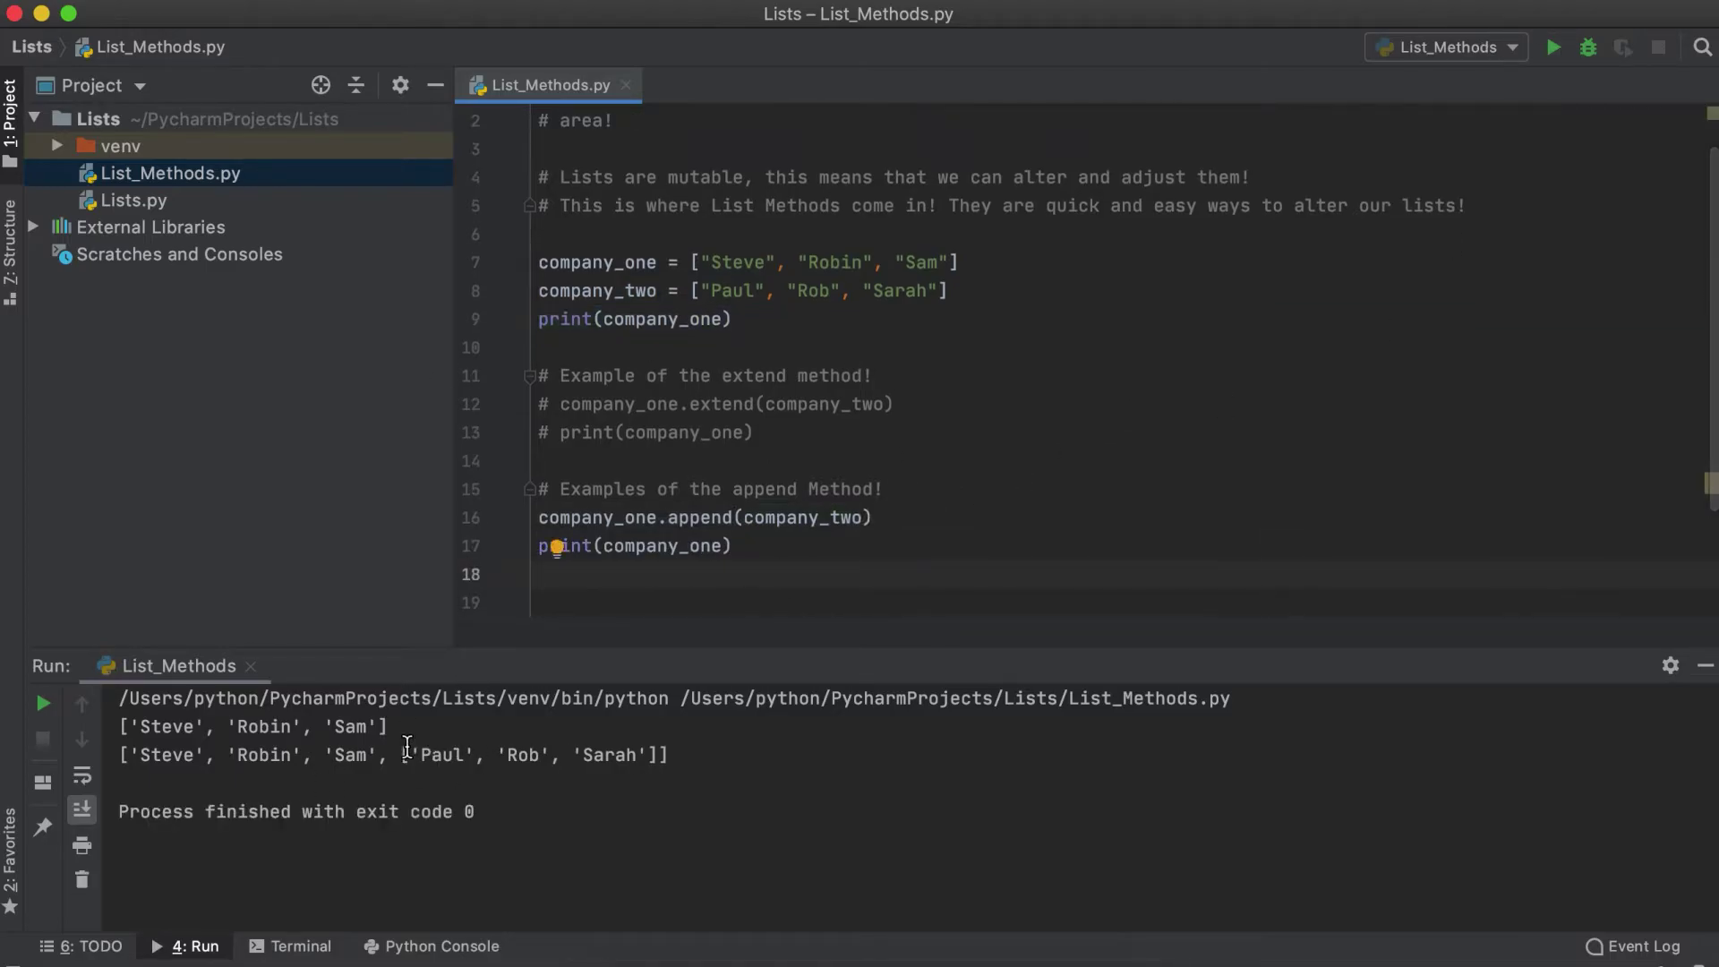
drag(403, 753, 661, 757)
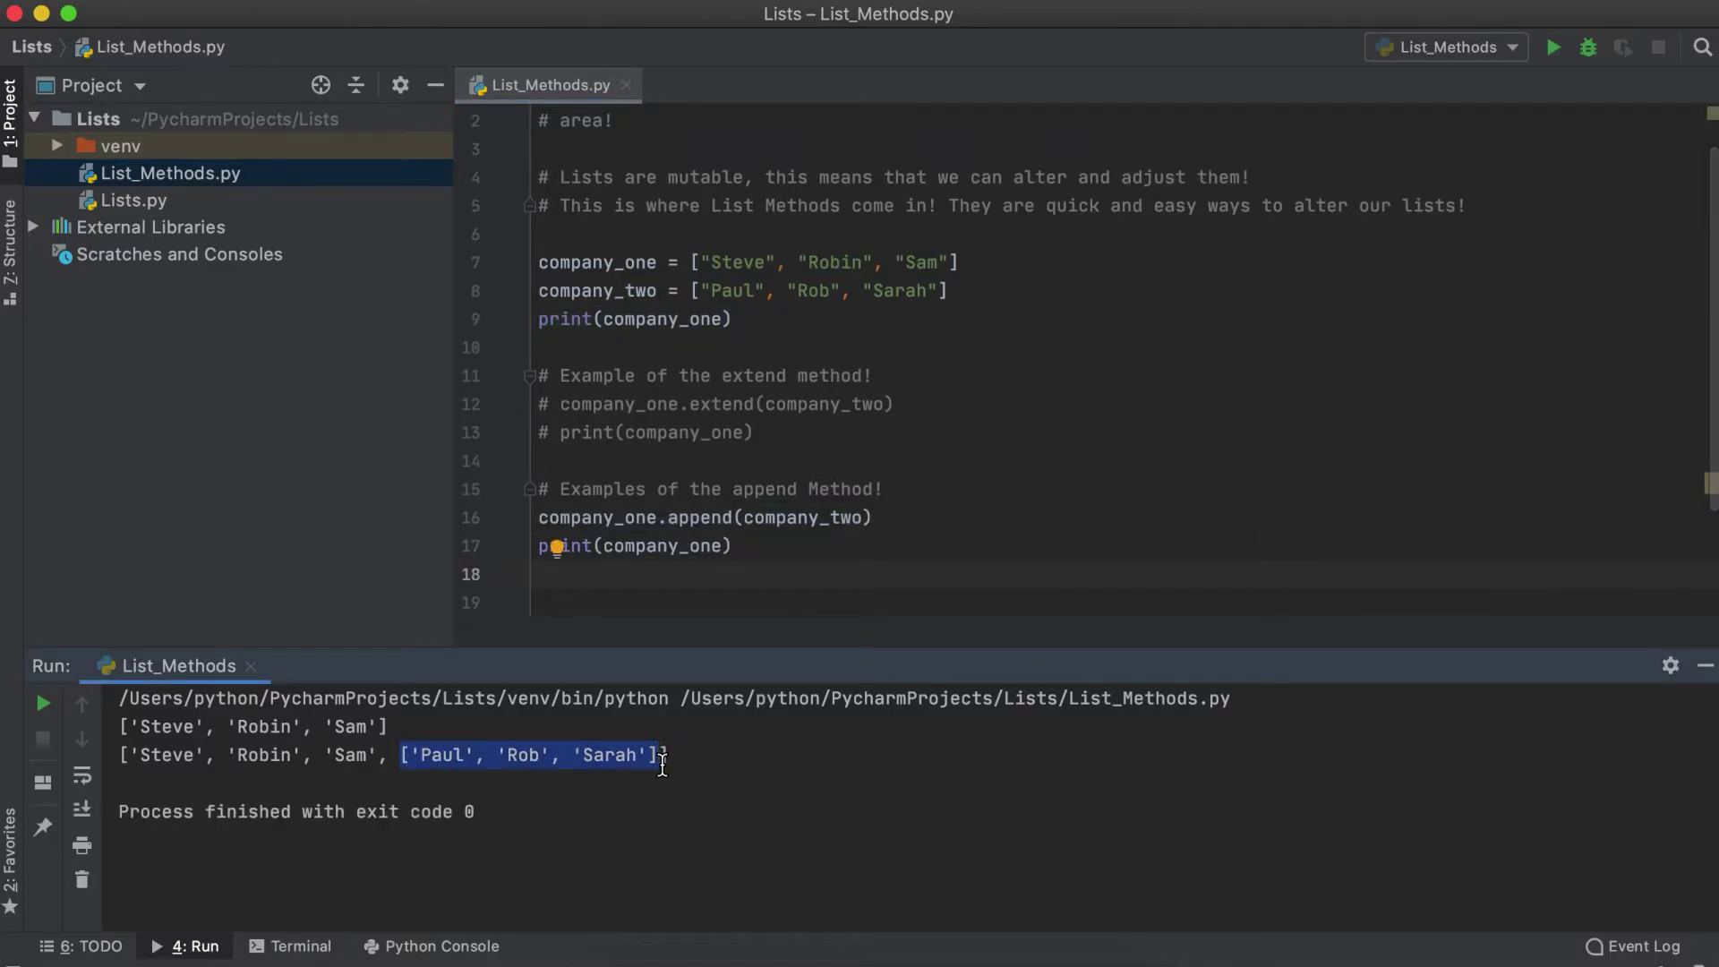
click(780, 545)
scroll(780, 541, down, 3)
scroll(780, 541, down, 2)
key(Return)
key(Return)
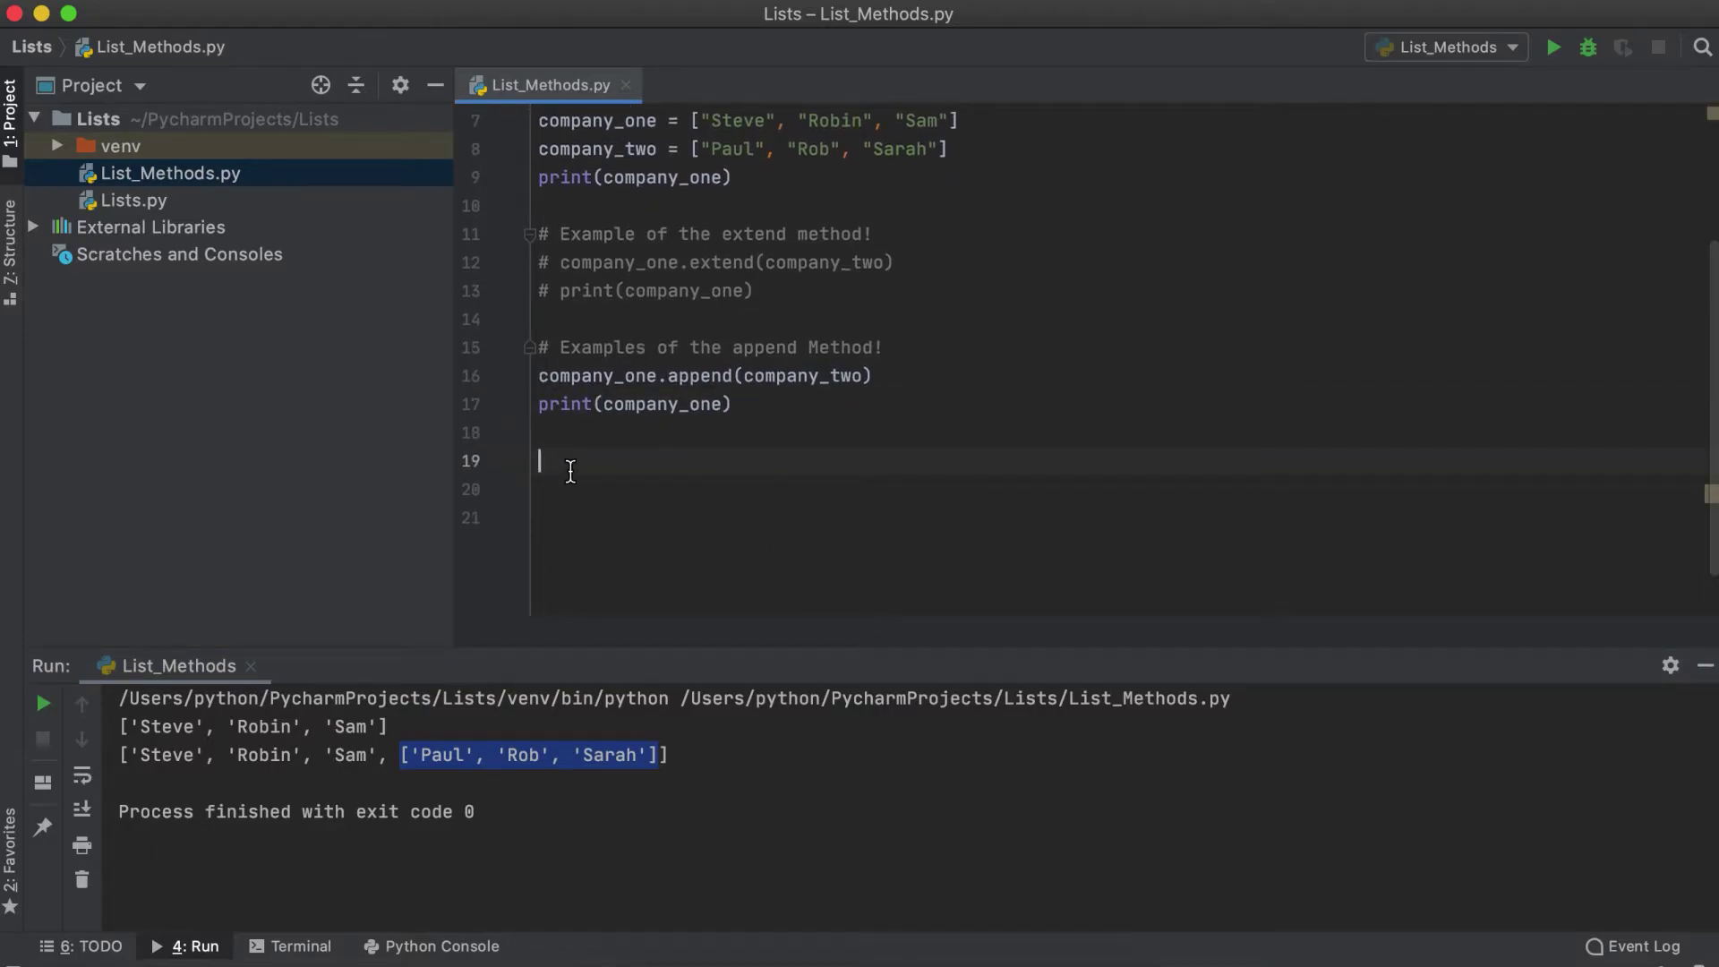
Comment out the first append example's two lines
click(555, 389)
key(super+slash)
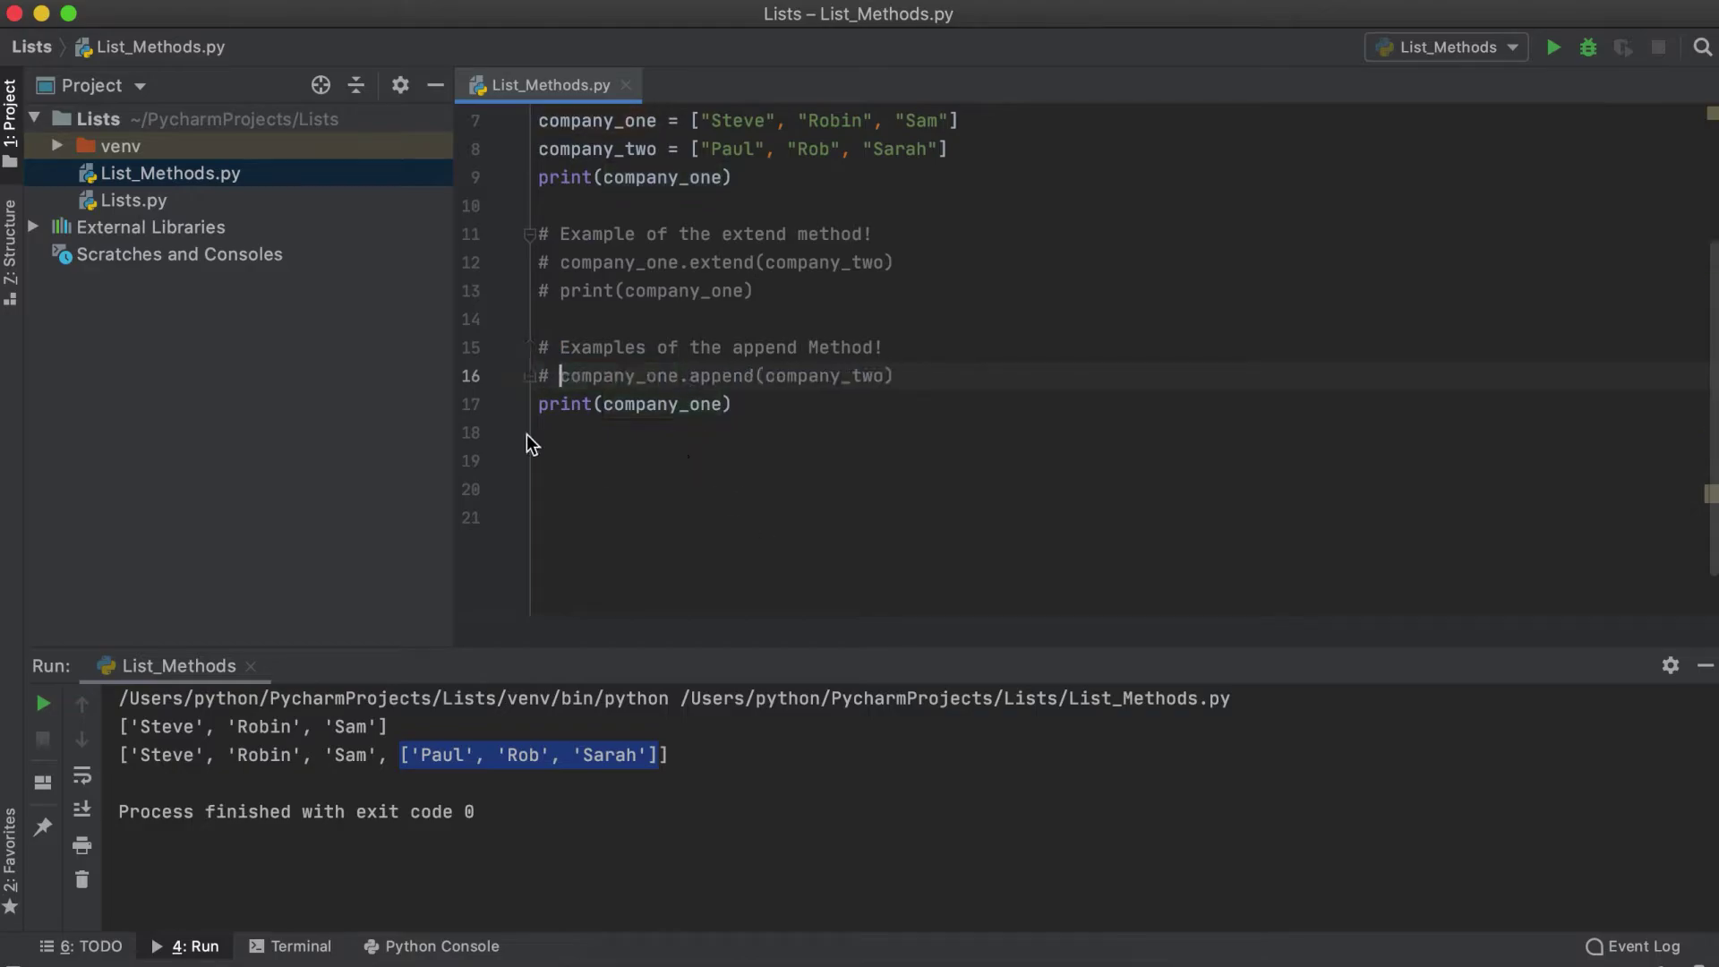
key(super+slash)
click(589, 459)
text(company)
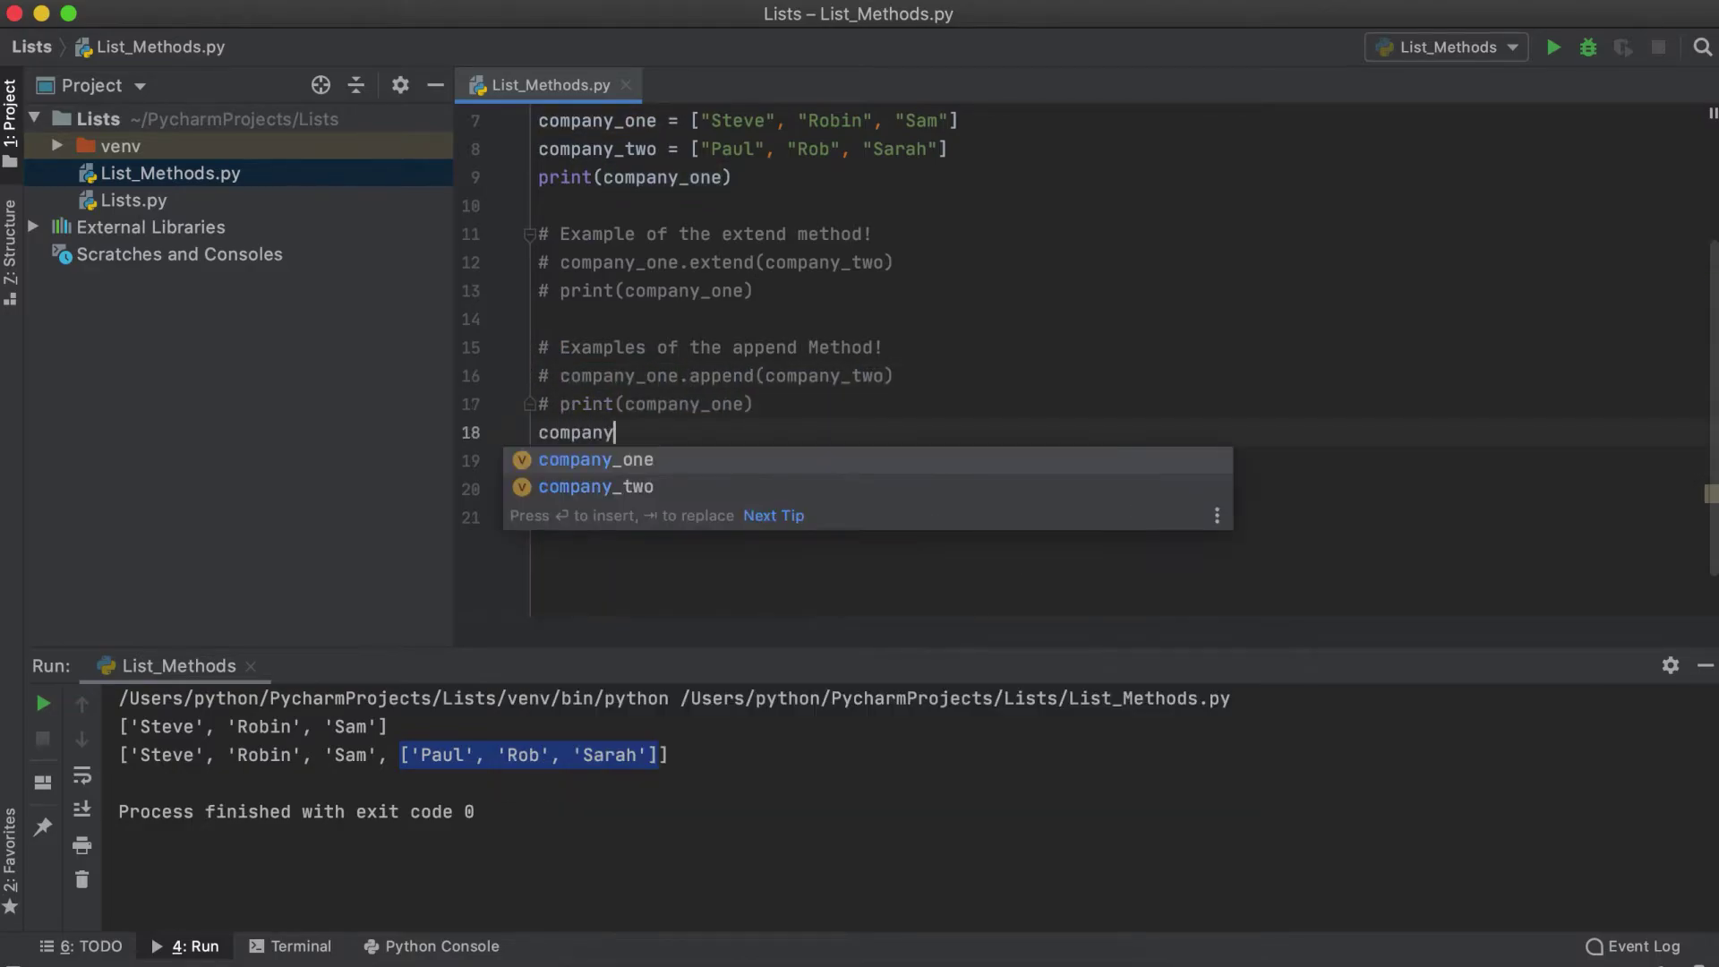
text(_two.append(")
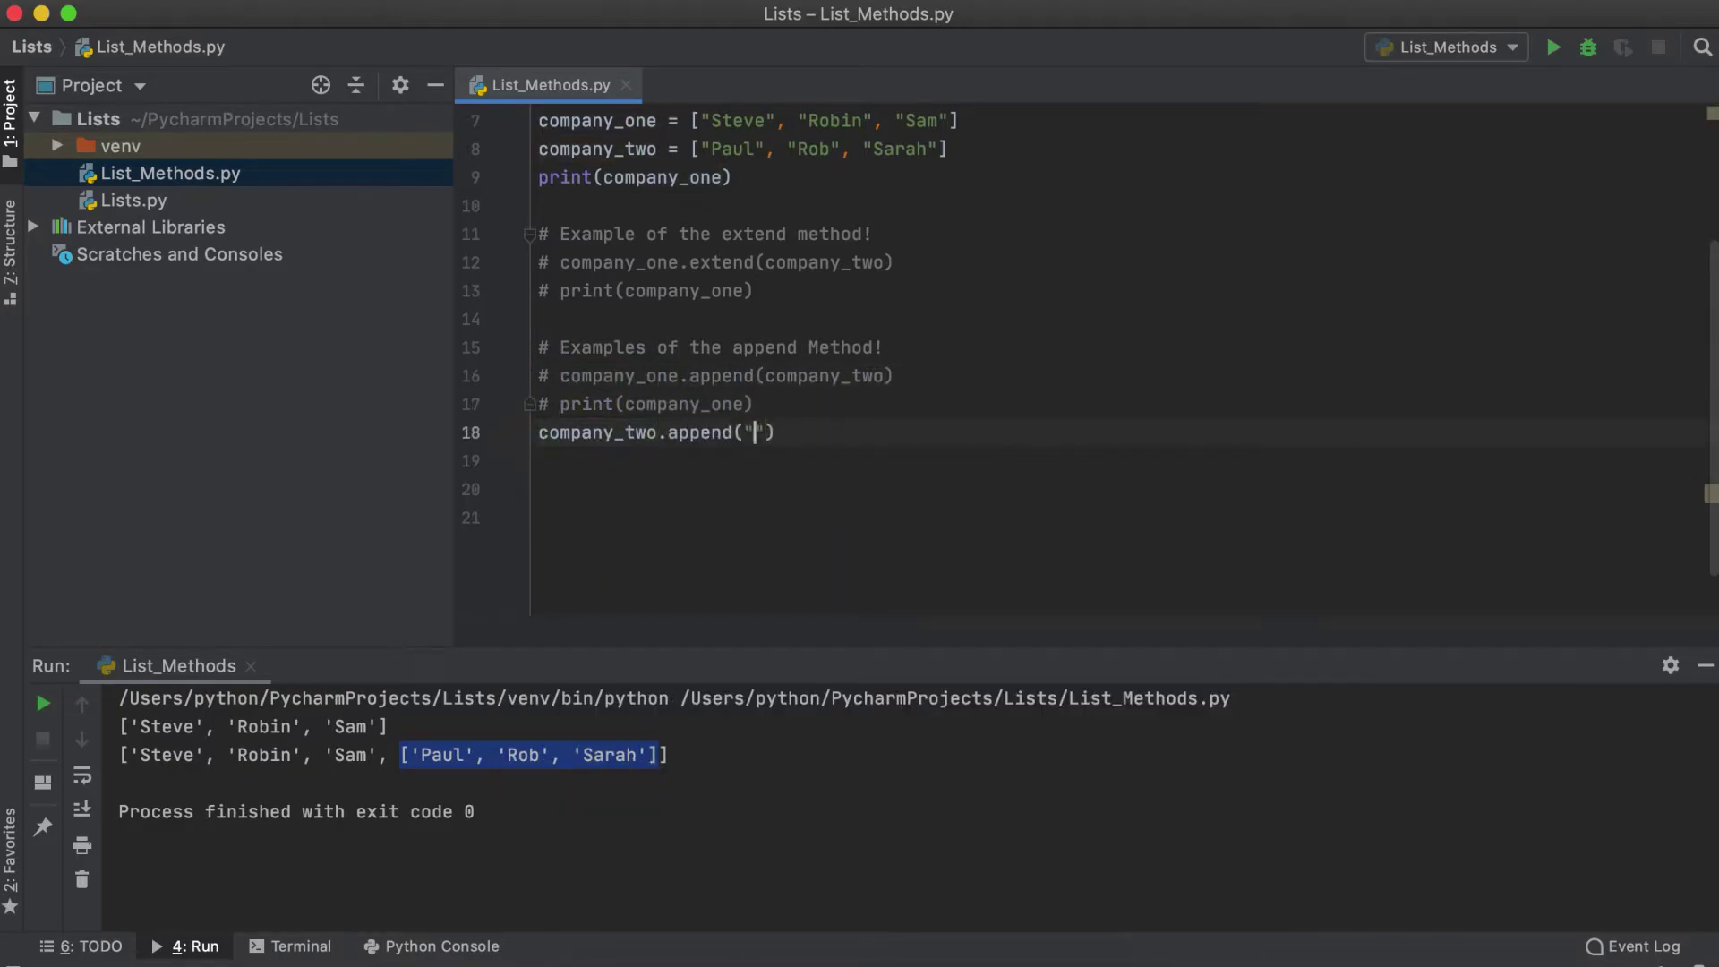
text(Peter)
Append "Peter" to company_two, print it, and run to show Peter added
click(877, 457)
text(print)
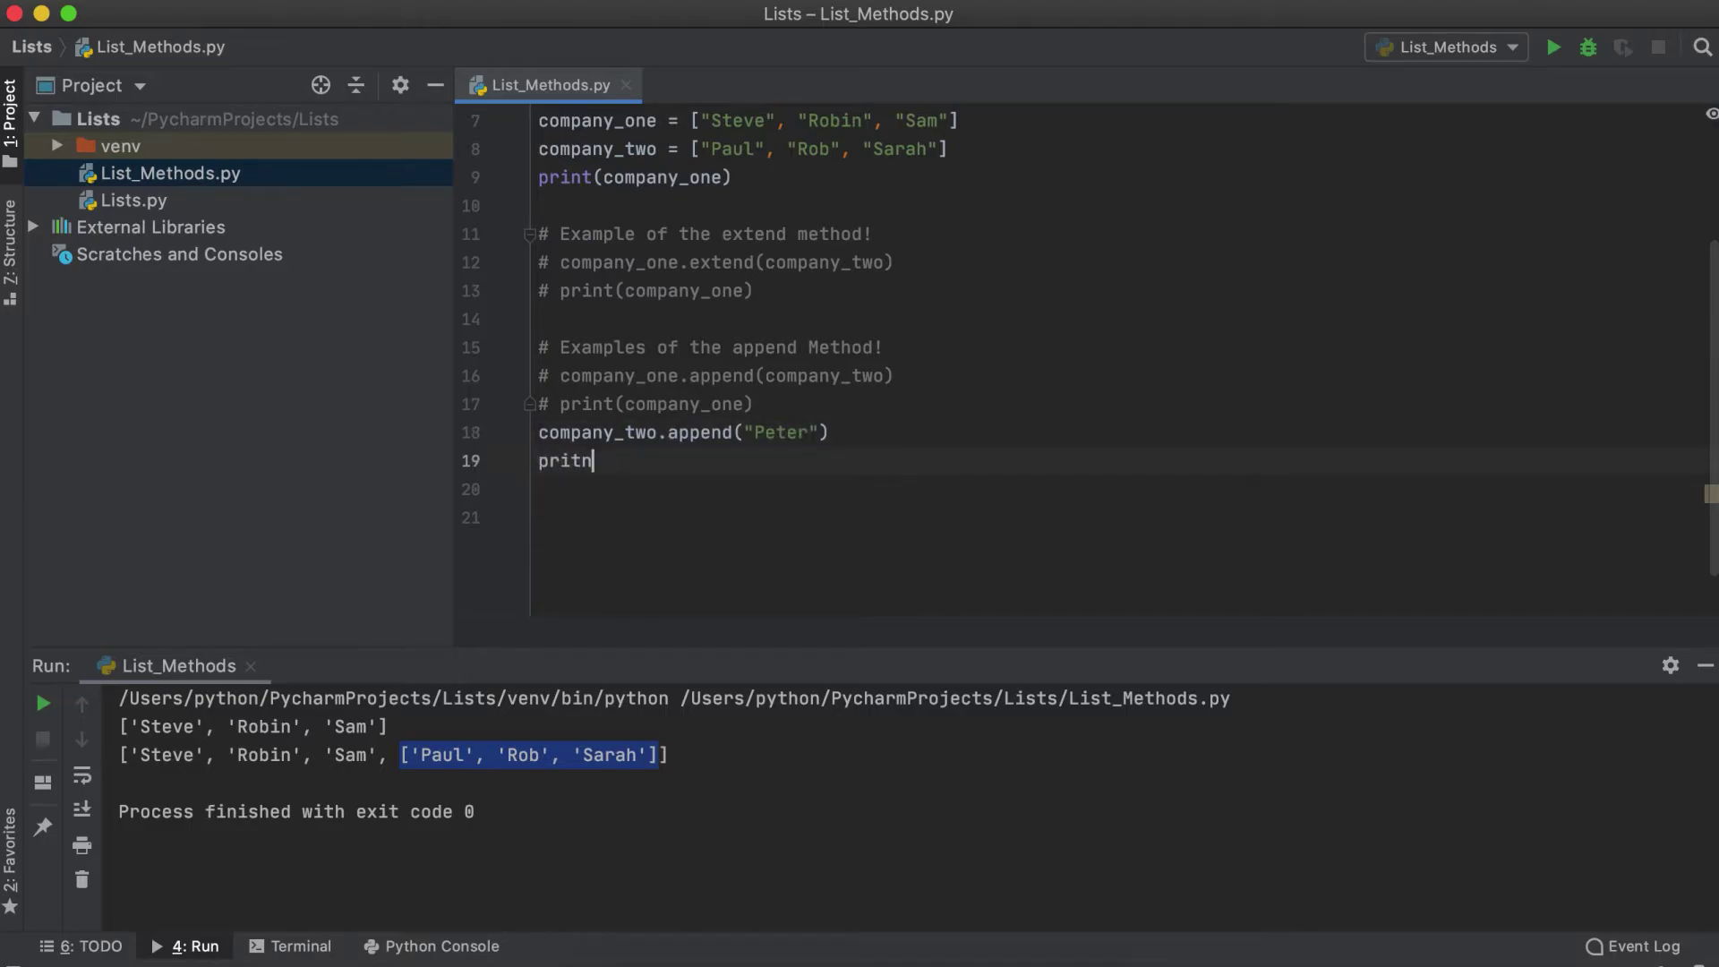
text((company_two)
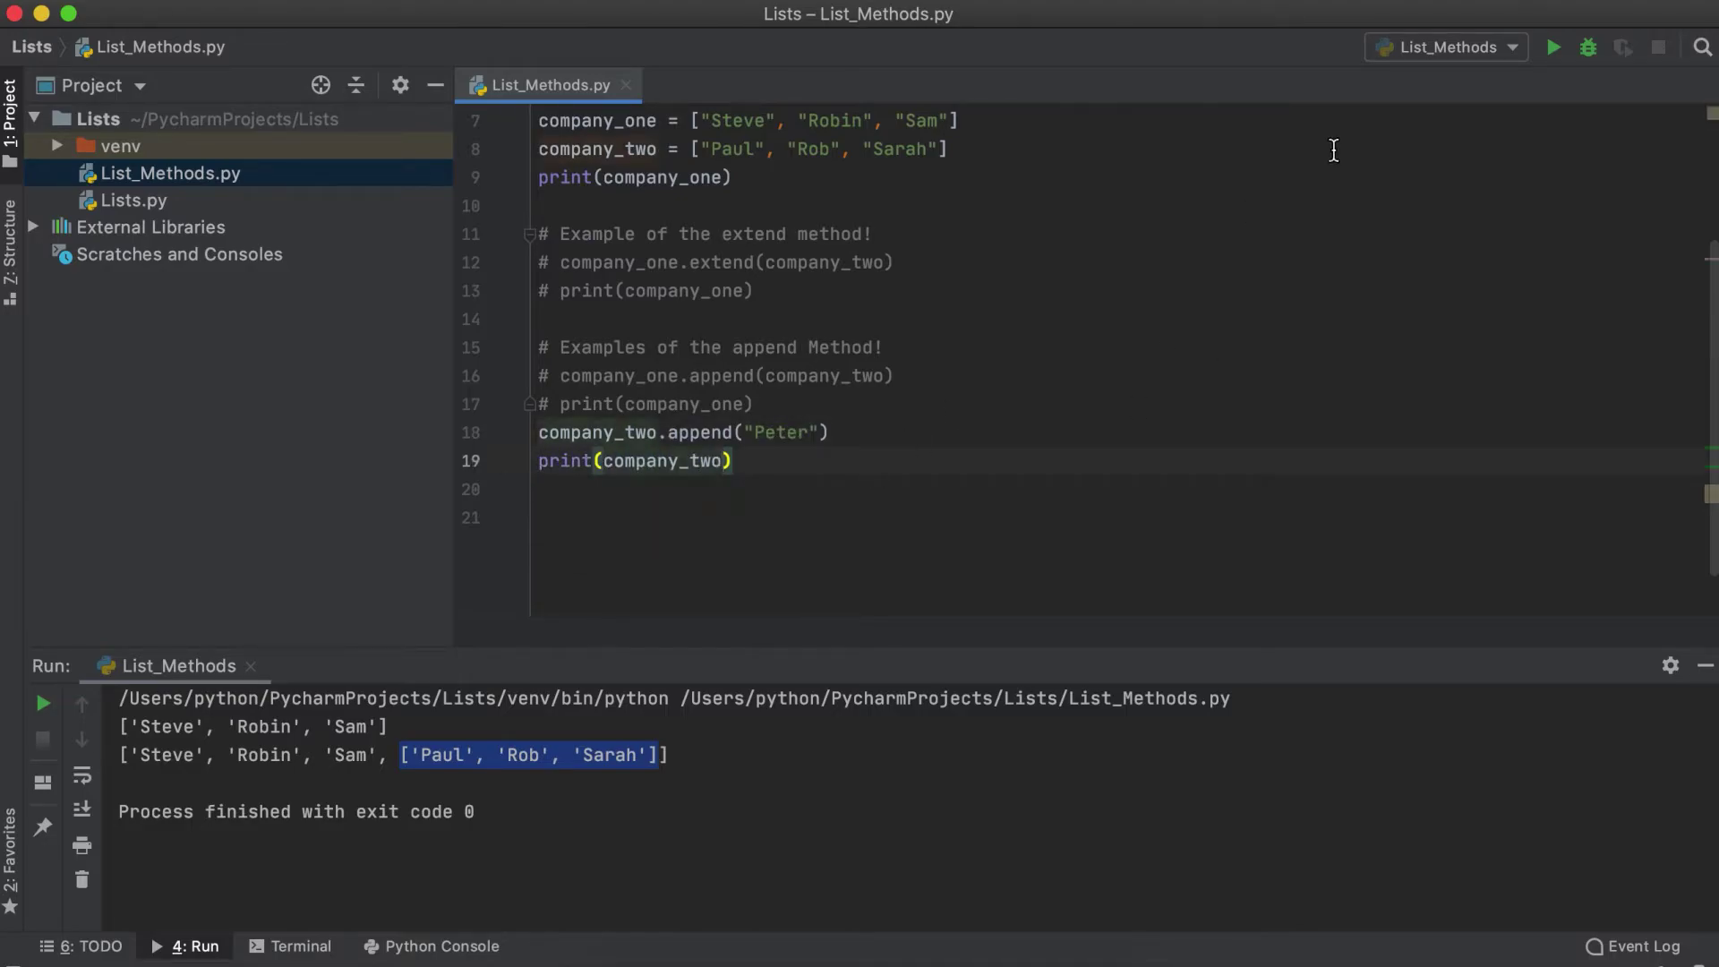
click(1552, 49)
drag(391, 755, 473, 756)
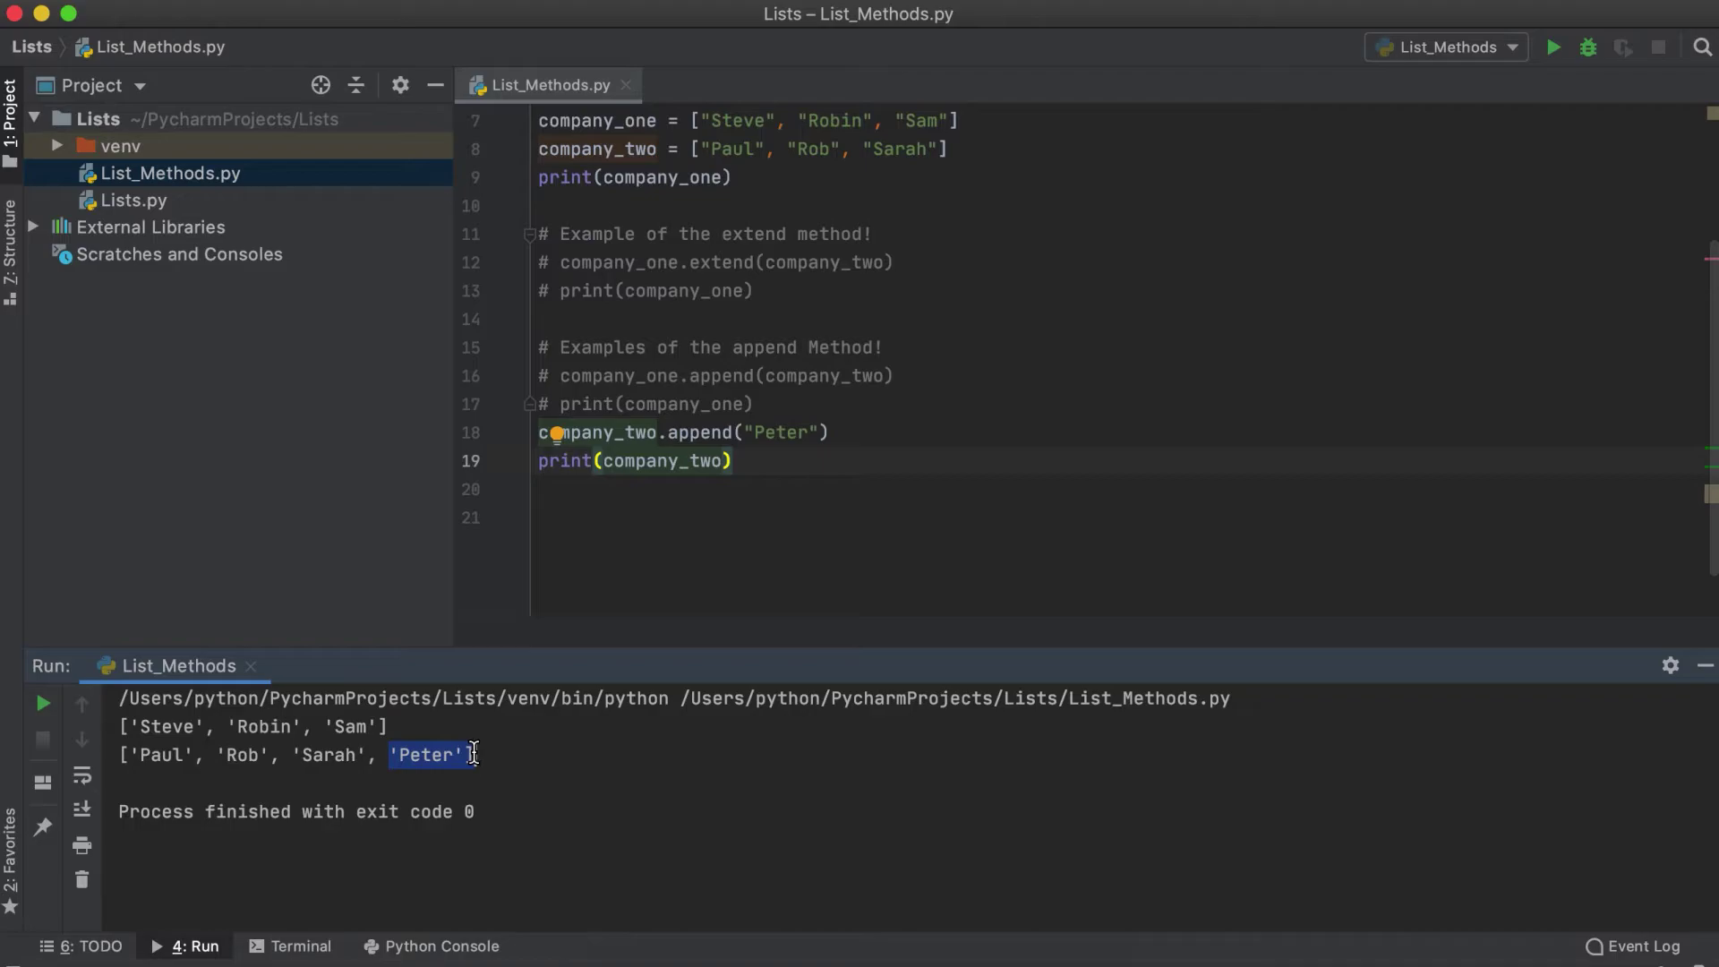
Comment out the Peter append example
click(819, 481)
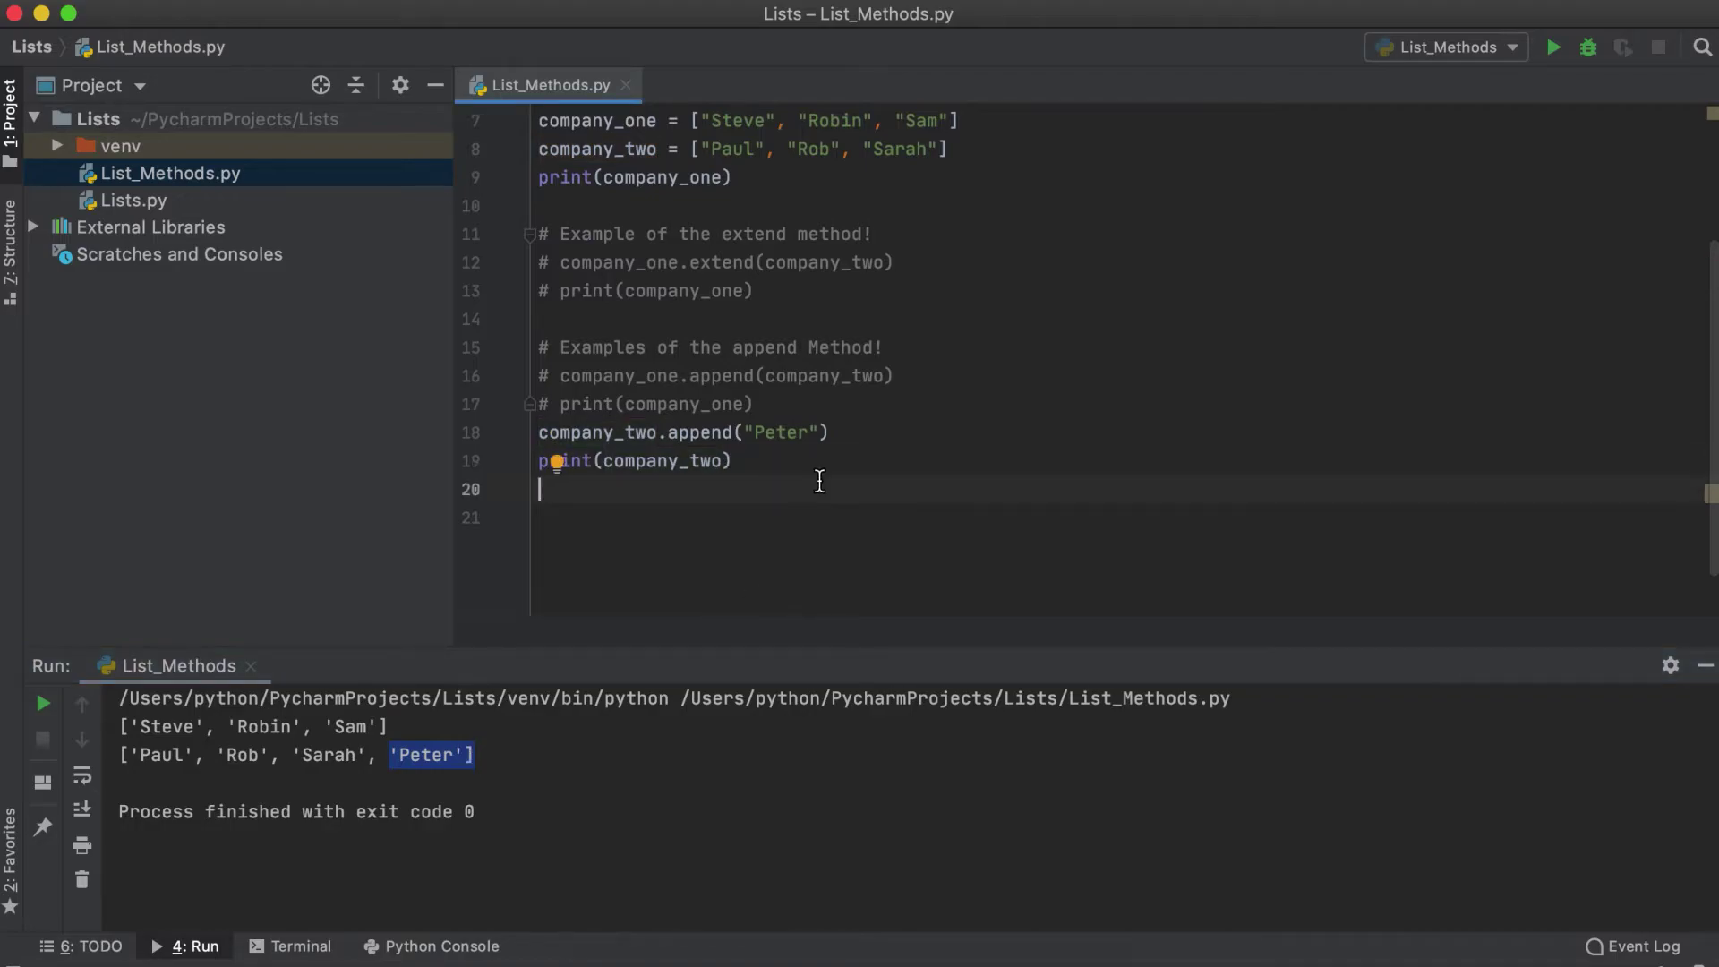
key(Up)
key(Up)
key(super+slash)
key(super+slash)
Write the insert heading, company_one.insert(0, "Marvin") and print(company_one)
key(Return)
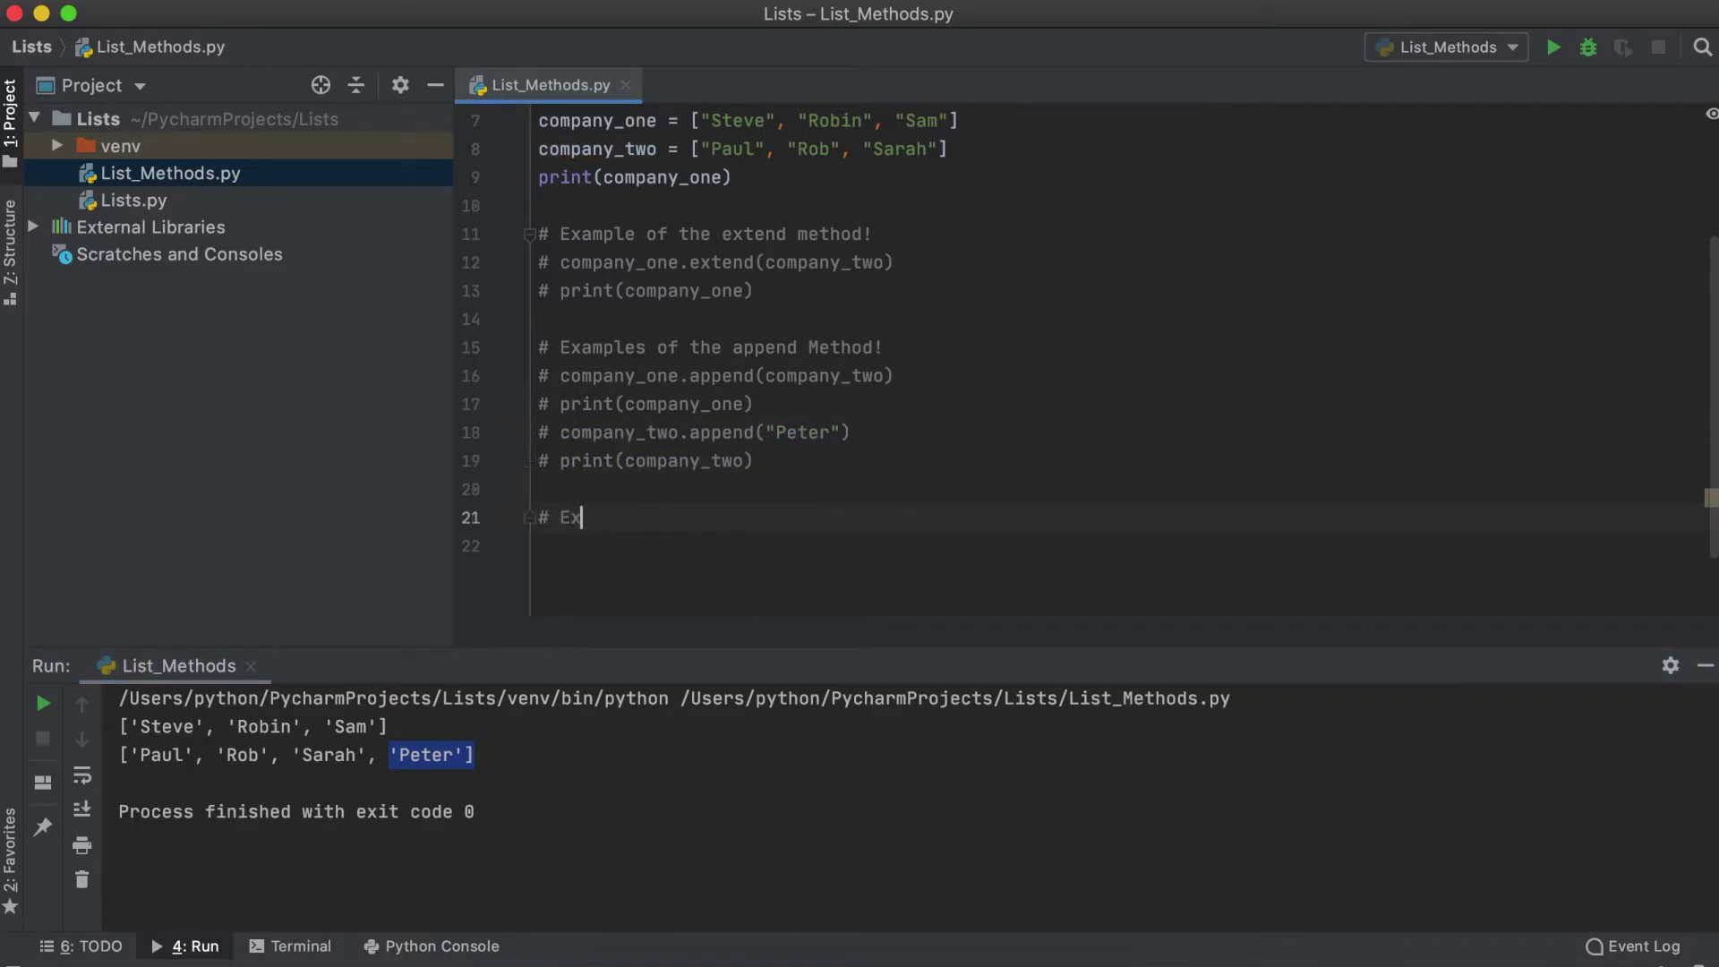
text(ample of the insert)
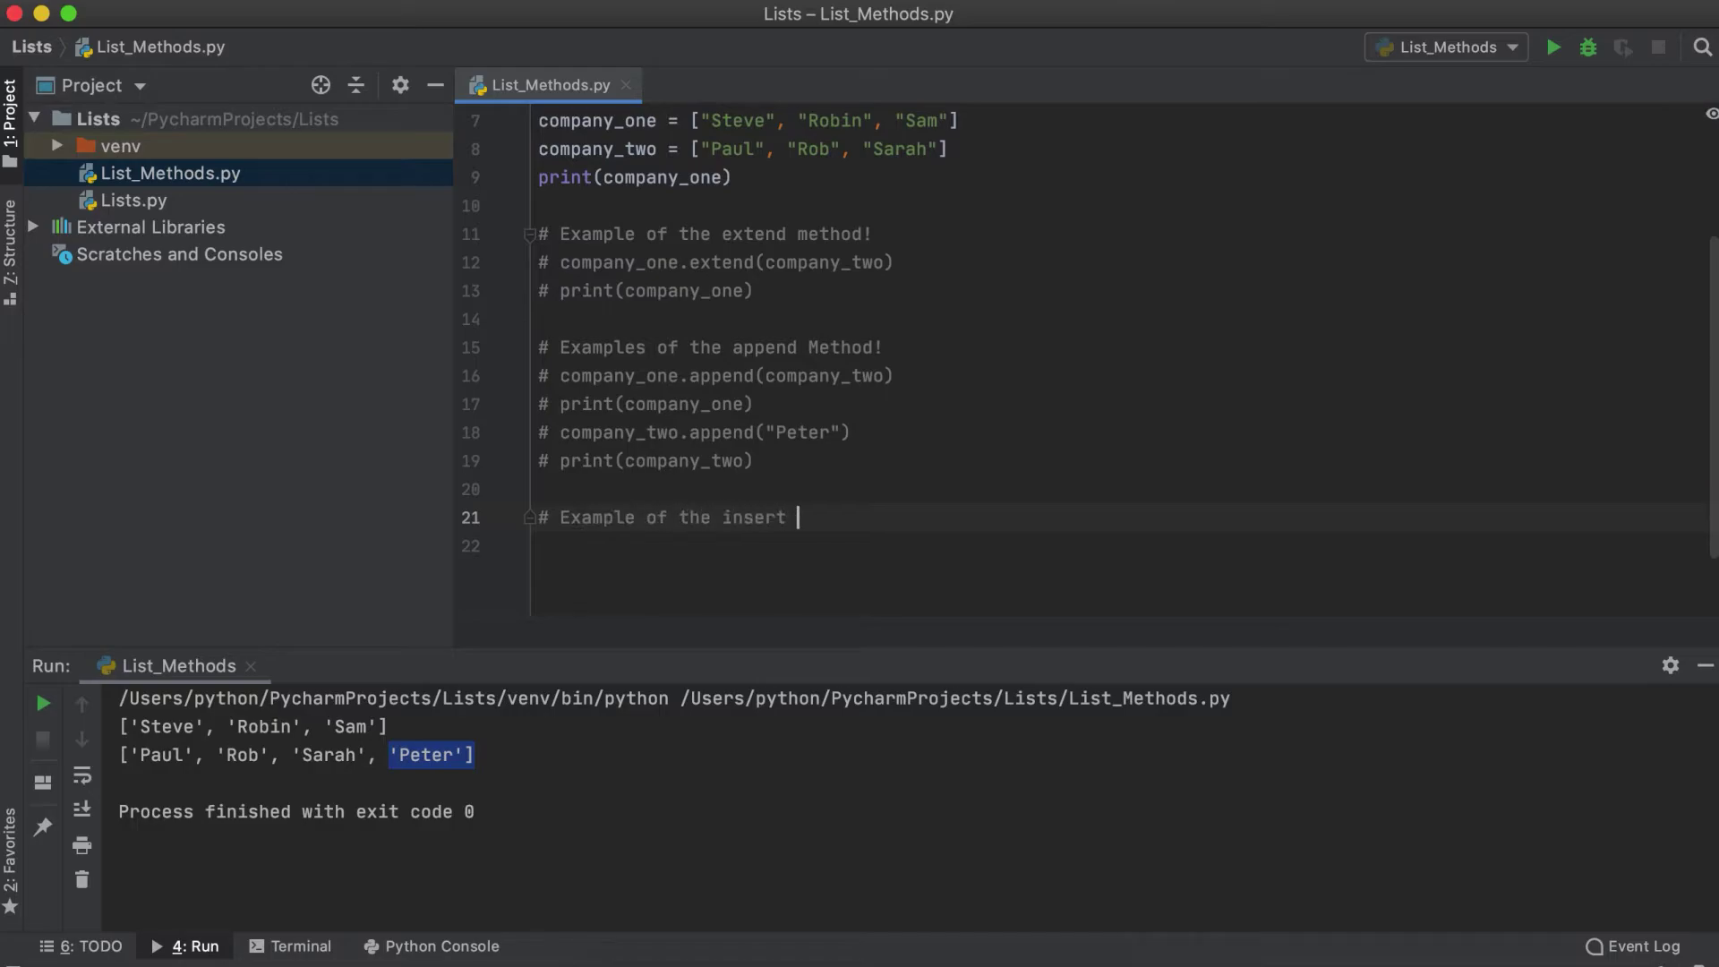
text(method!)
key(Return)
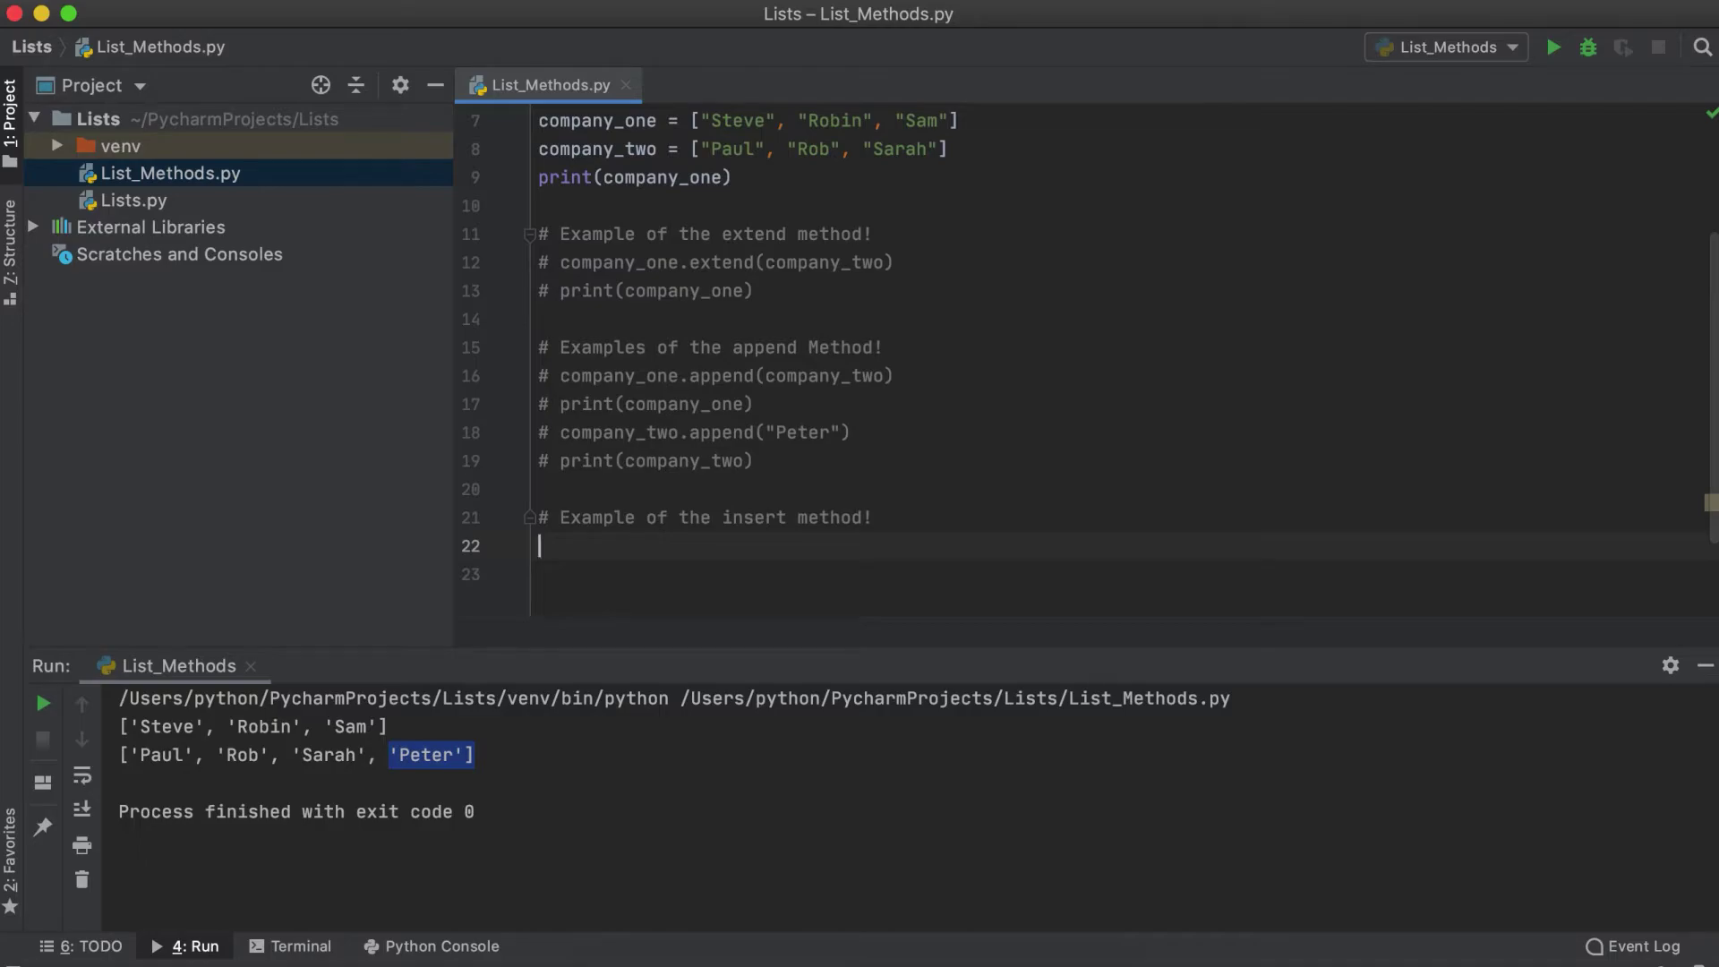
text(com)
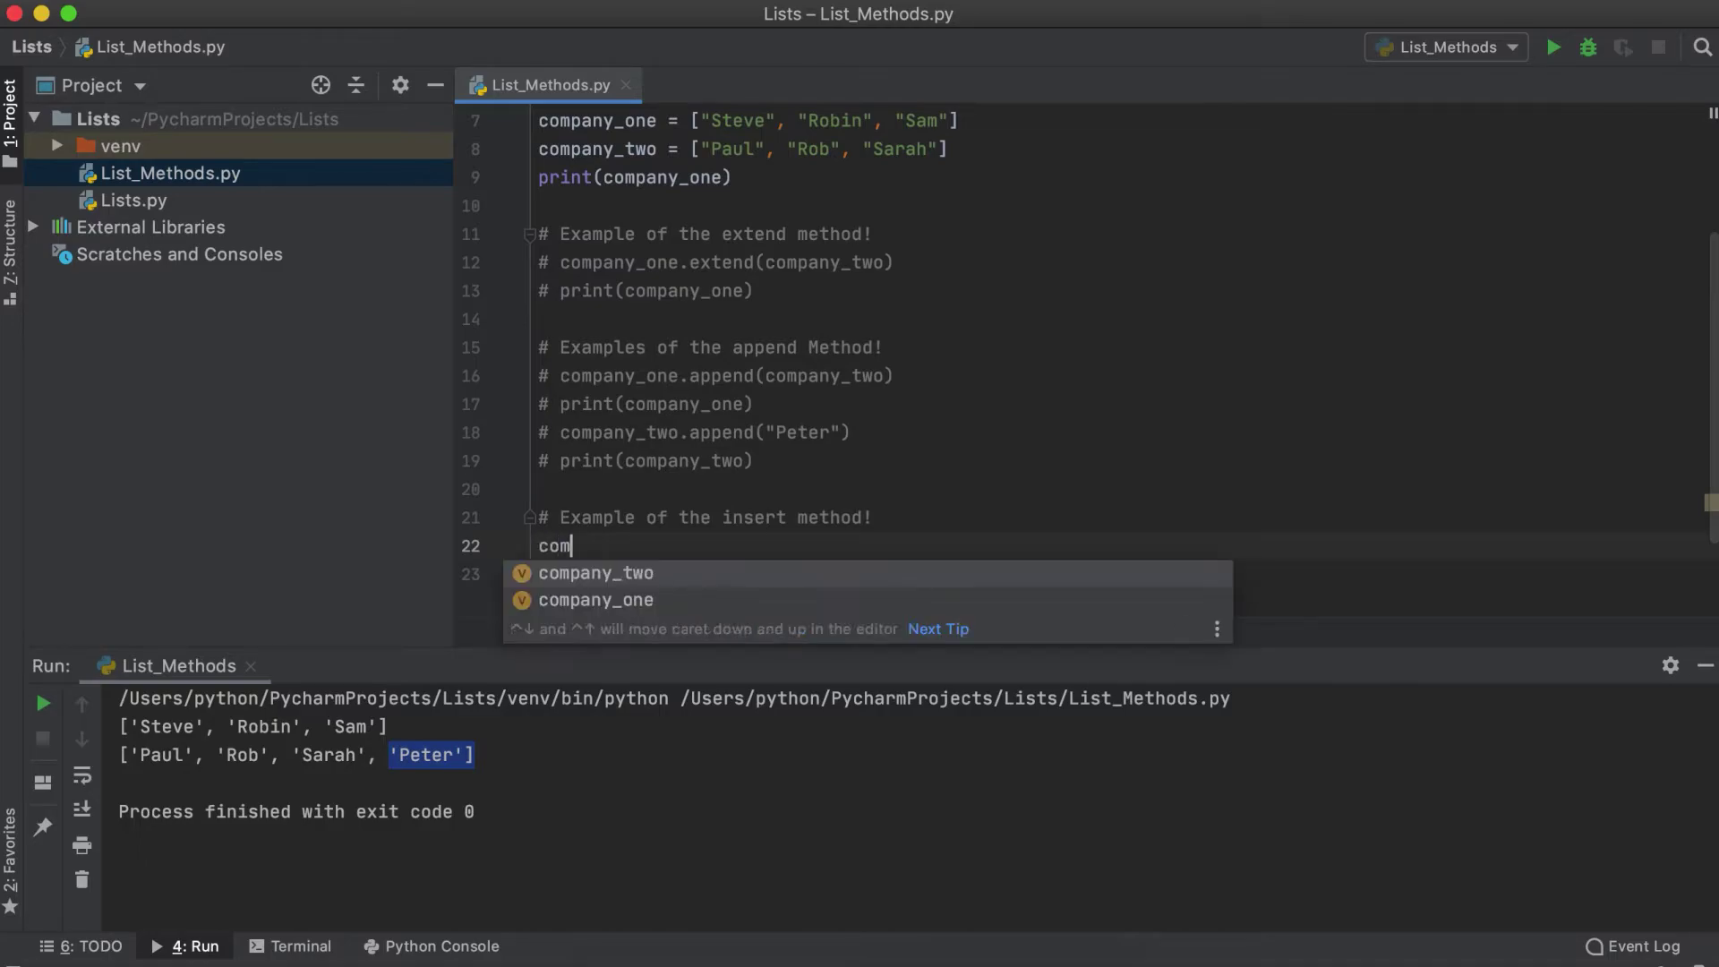
text(pany_)
key(Return)
text(.insert)
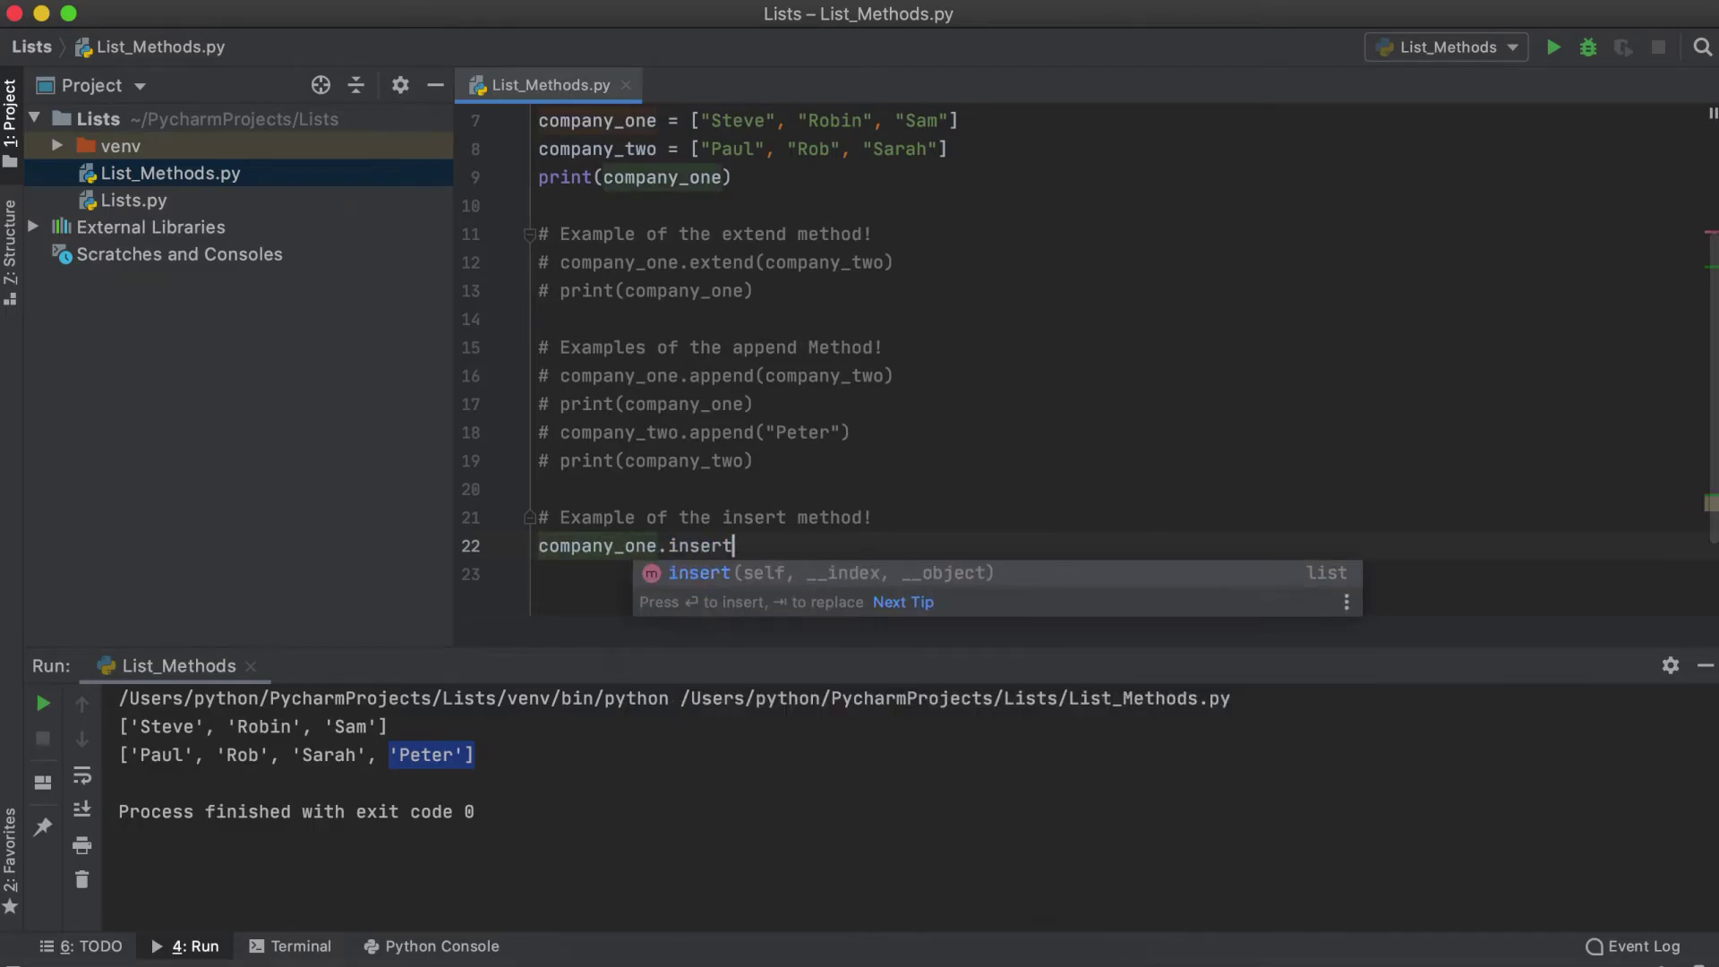
key(Return)
text(0,"Marvin)
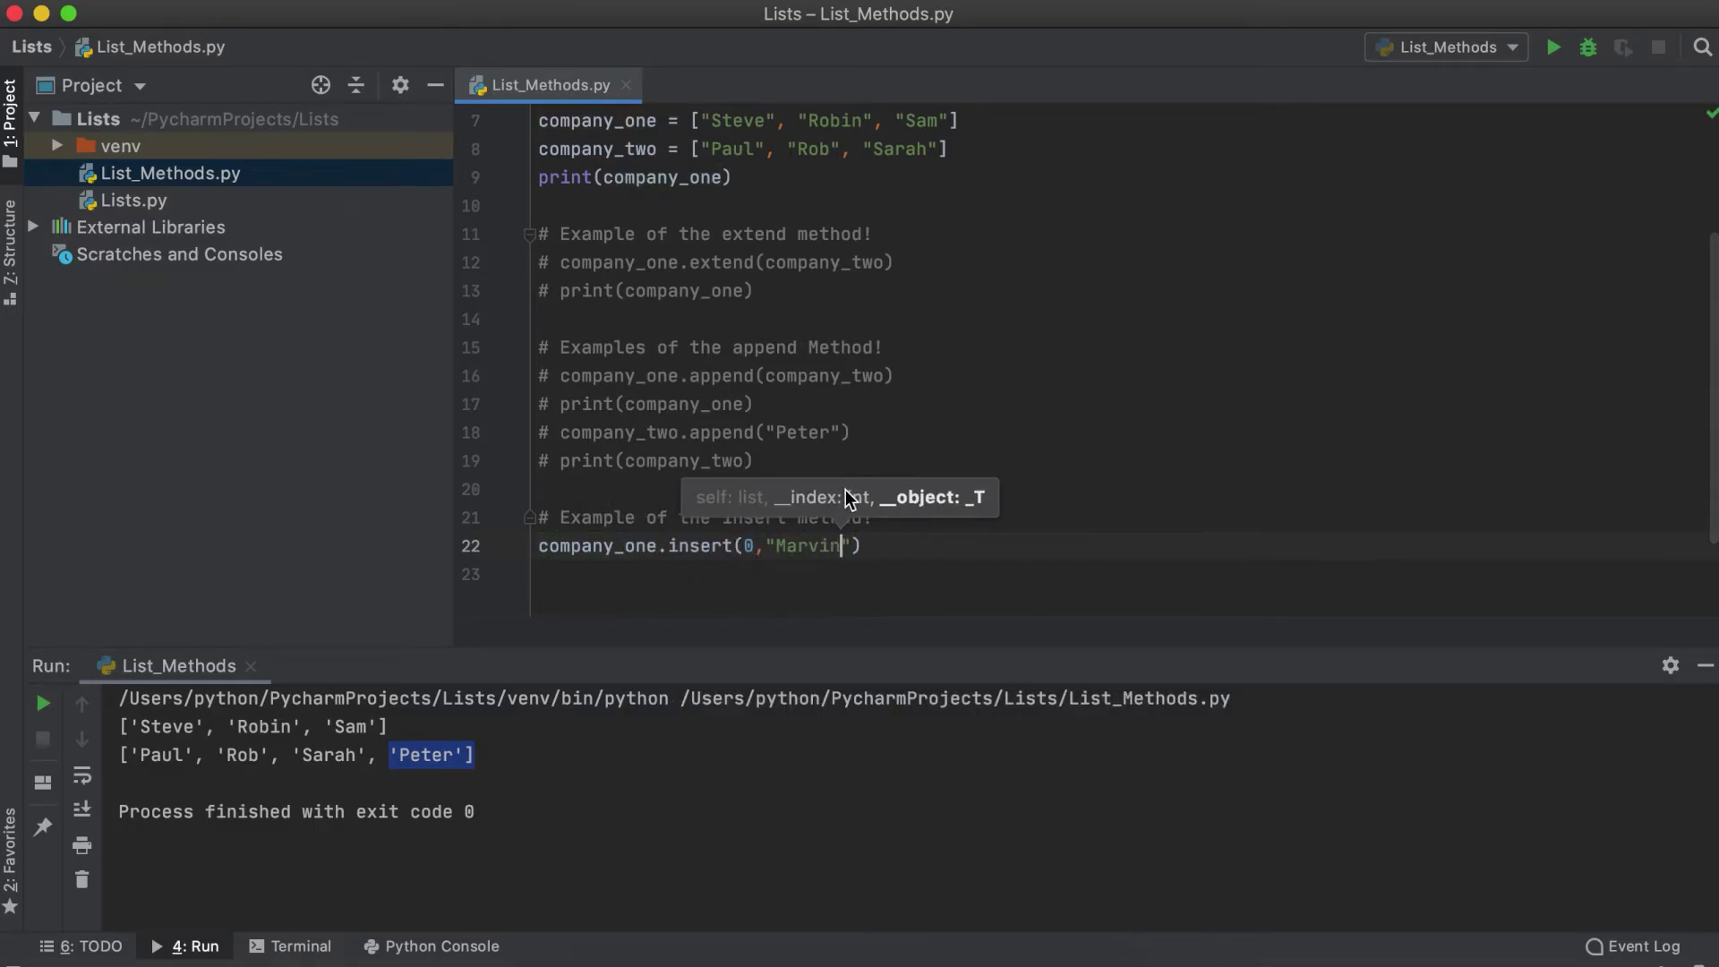
text("))
key(Return)
text(print(company_o)
key(Return)
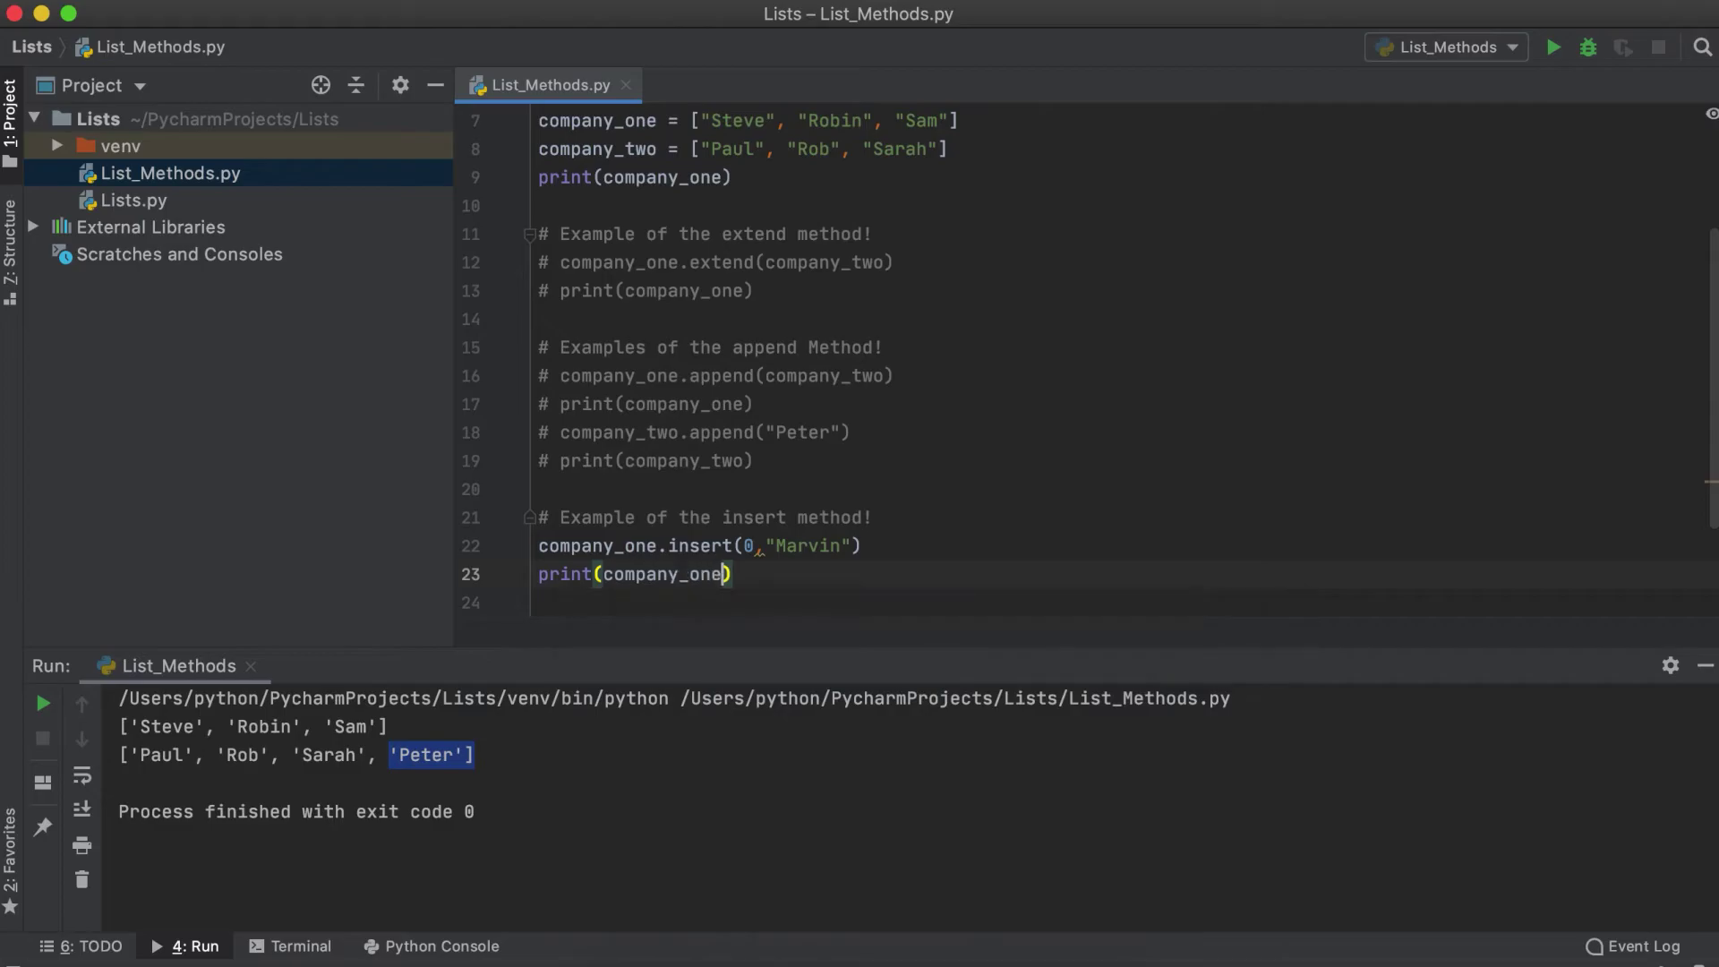
Run the script to show ['Marvin', 'Steve', 'Robin', 'Sam']
key(ctrl+r)
drag(223, 754, 118, 754)
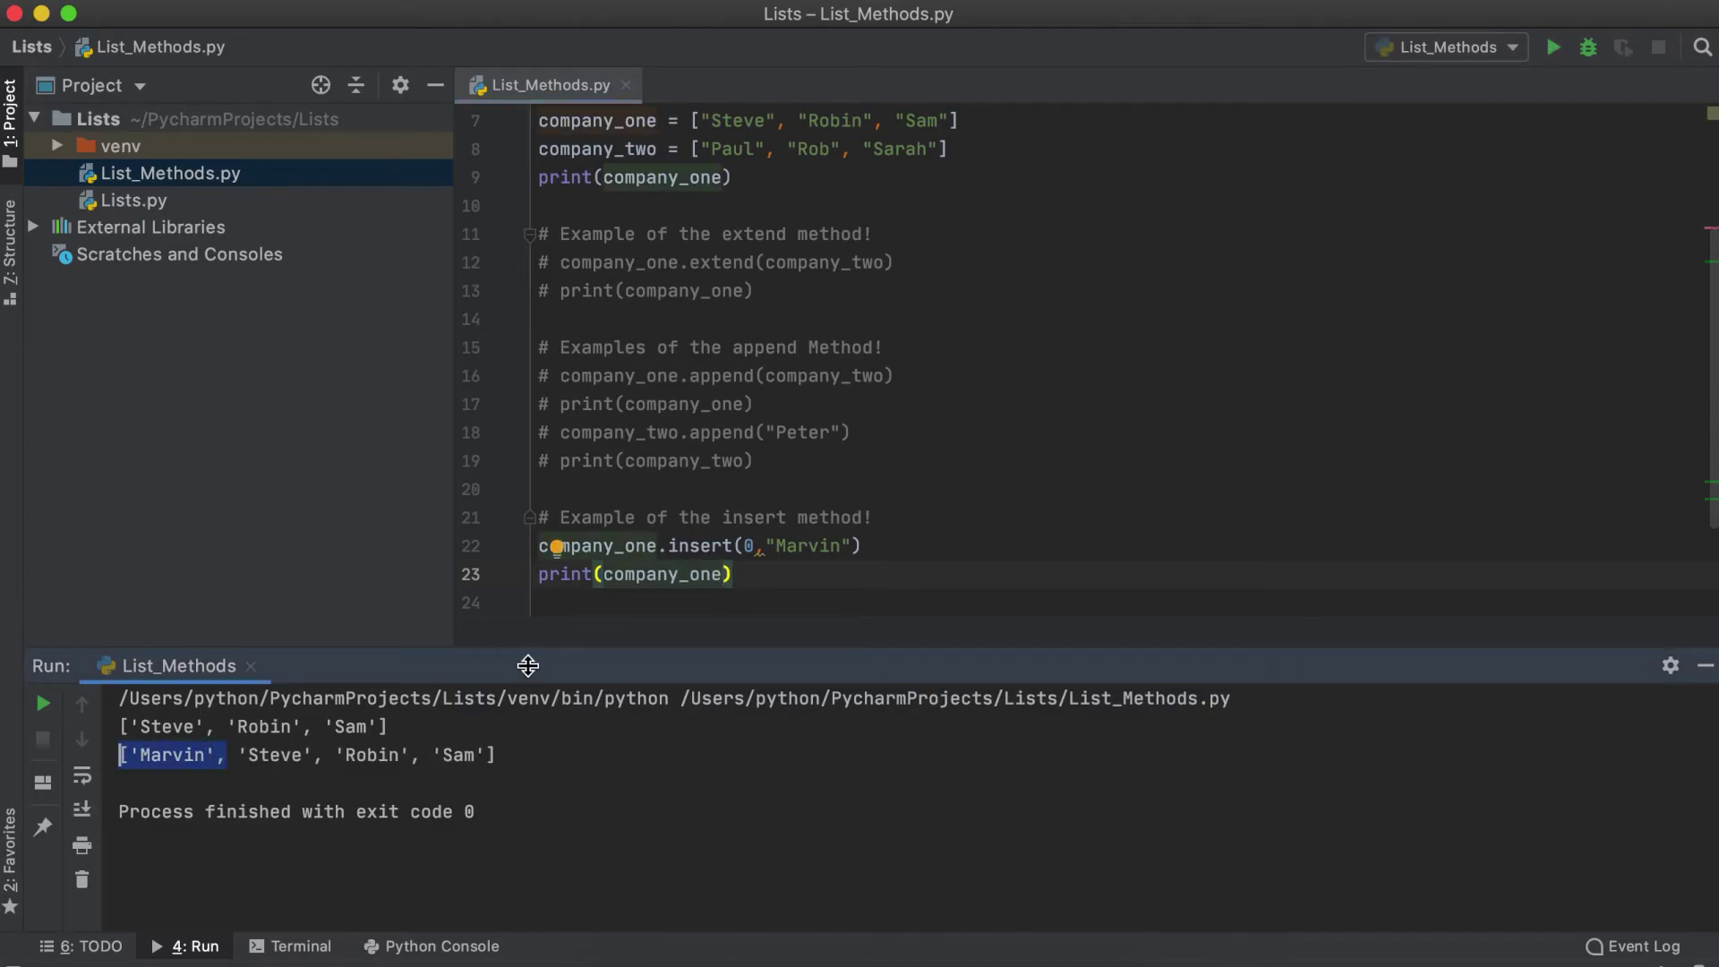
click(541, 177)
text(#)
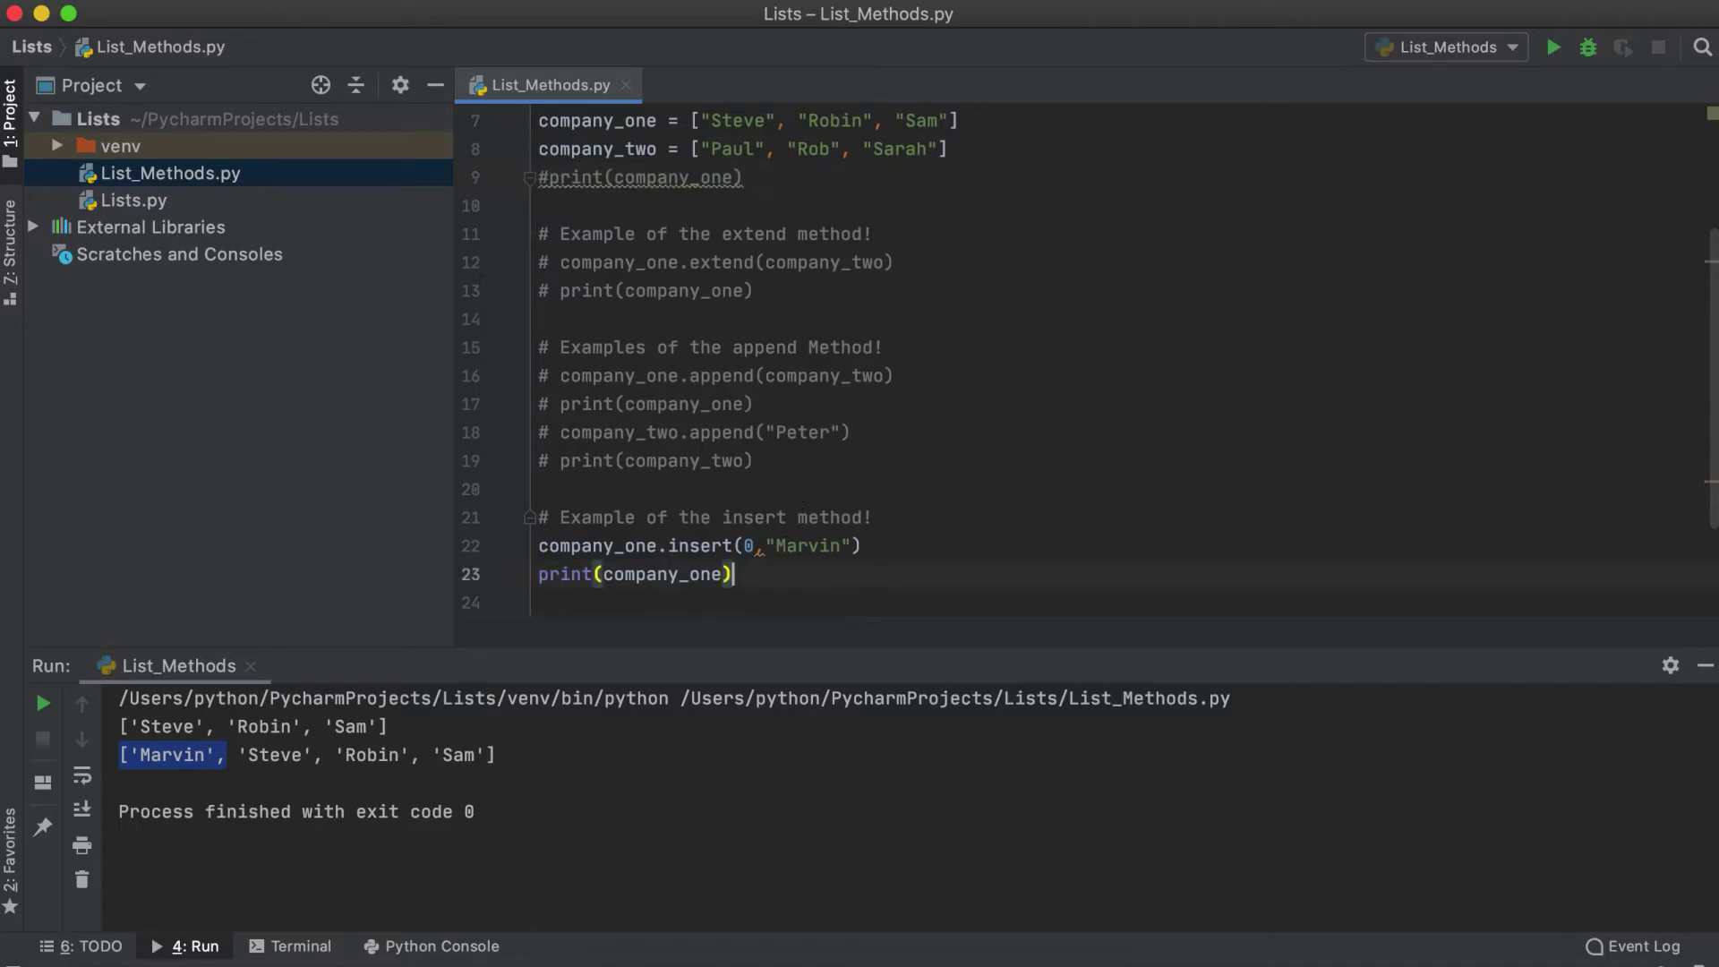
click(776, 577)
scroll(779, 584, down, 3)
key(Return)
key(Return)
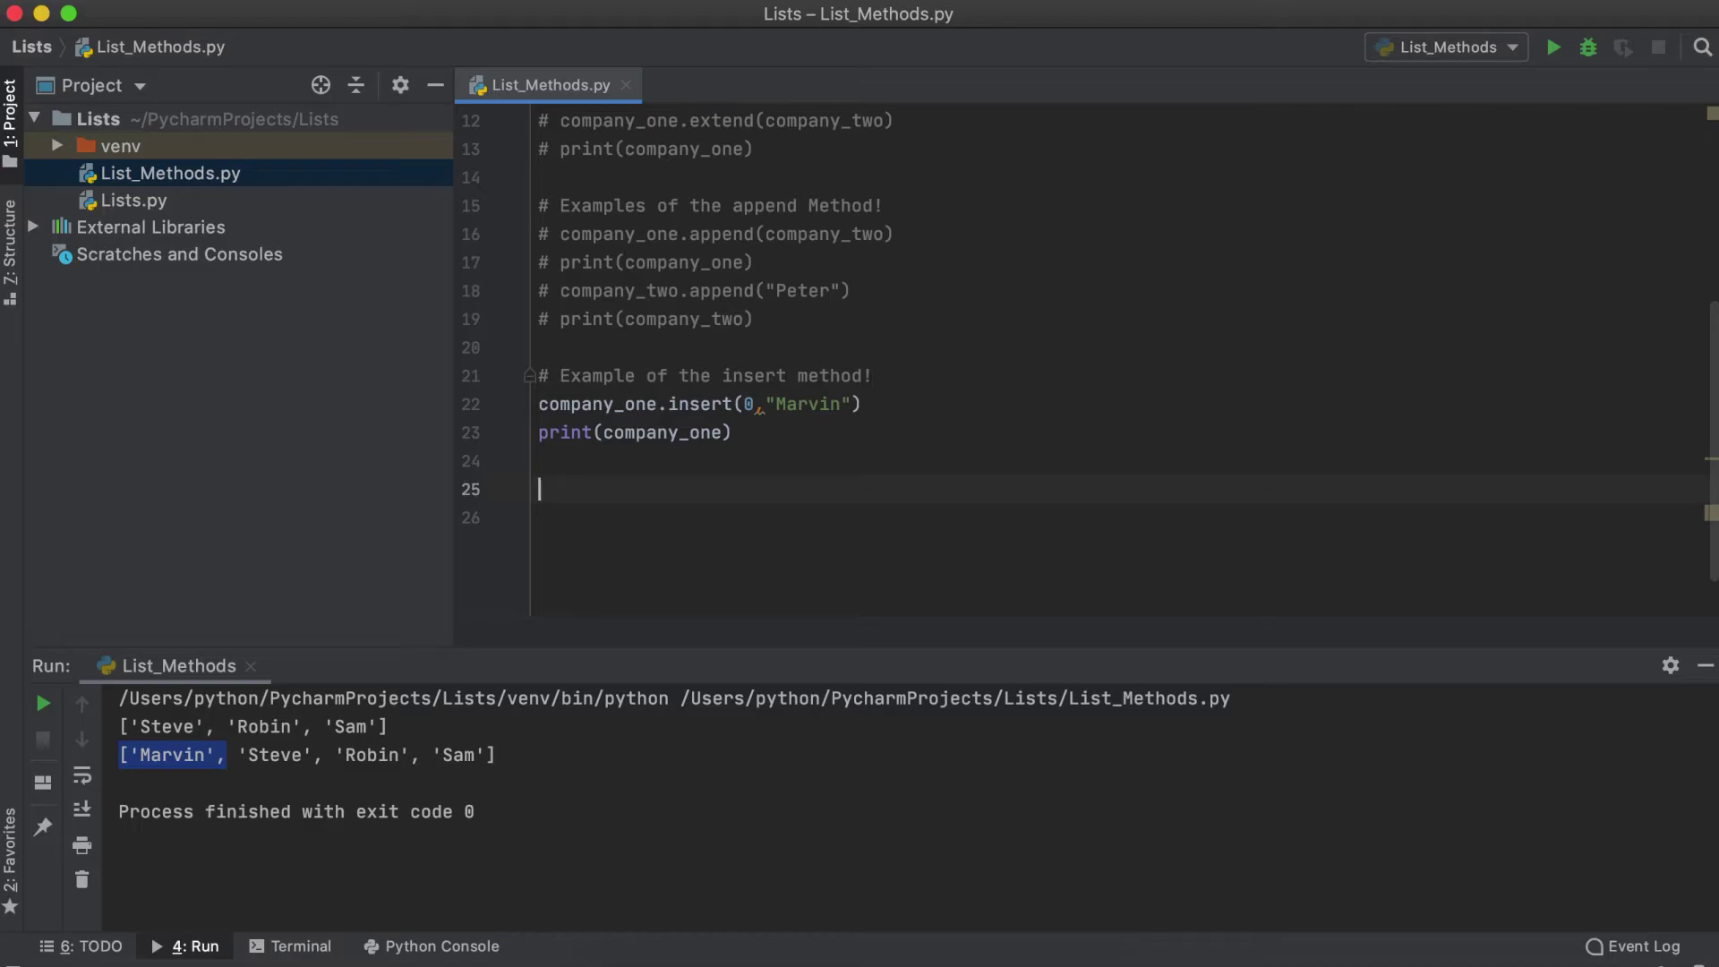
text(# Example)
text( of the pop )
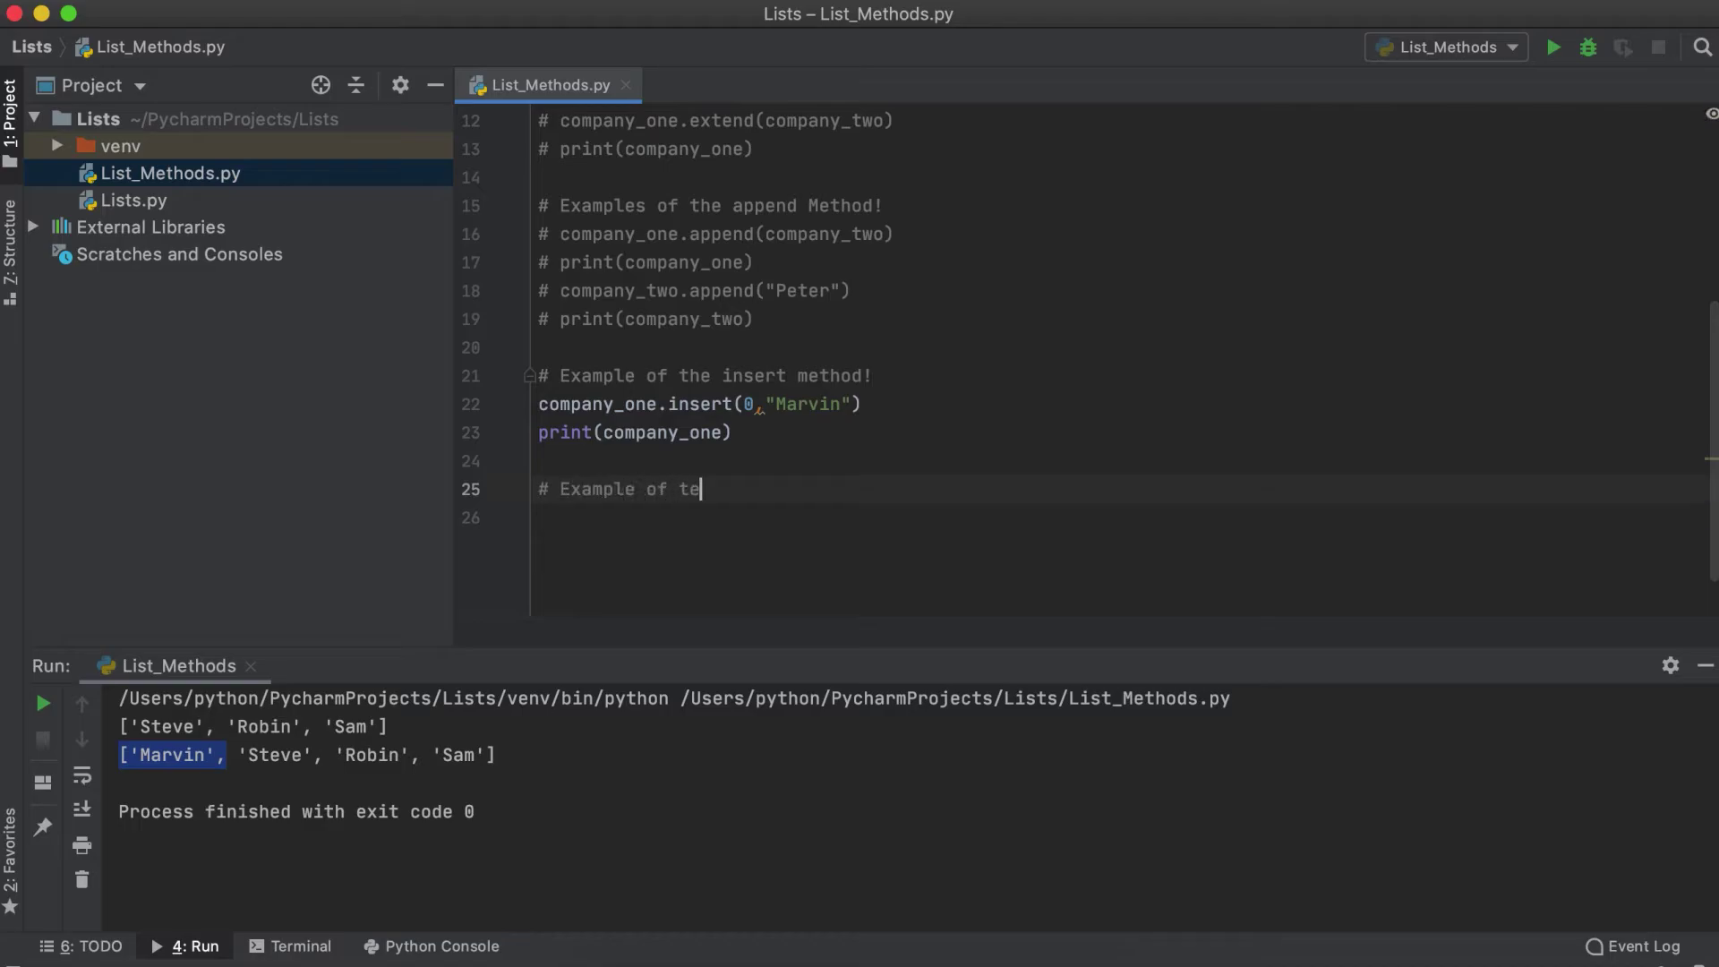
text(method!)
Write company_two.pop(0) with its print, and comment out the insert lines
key(Return)
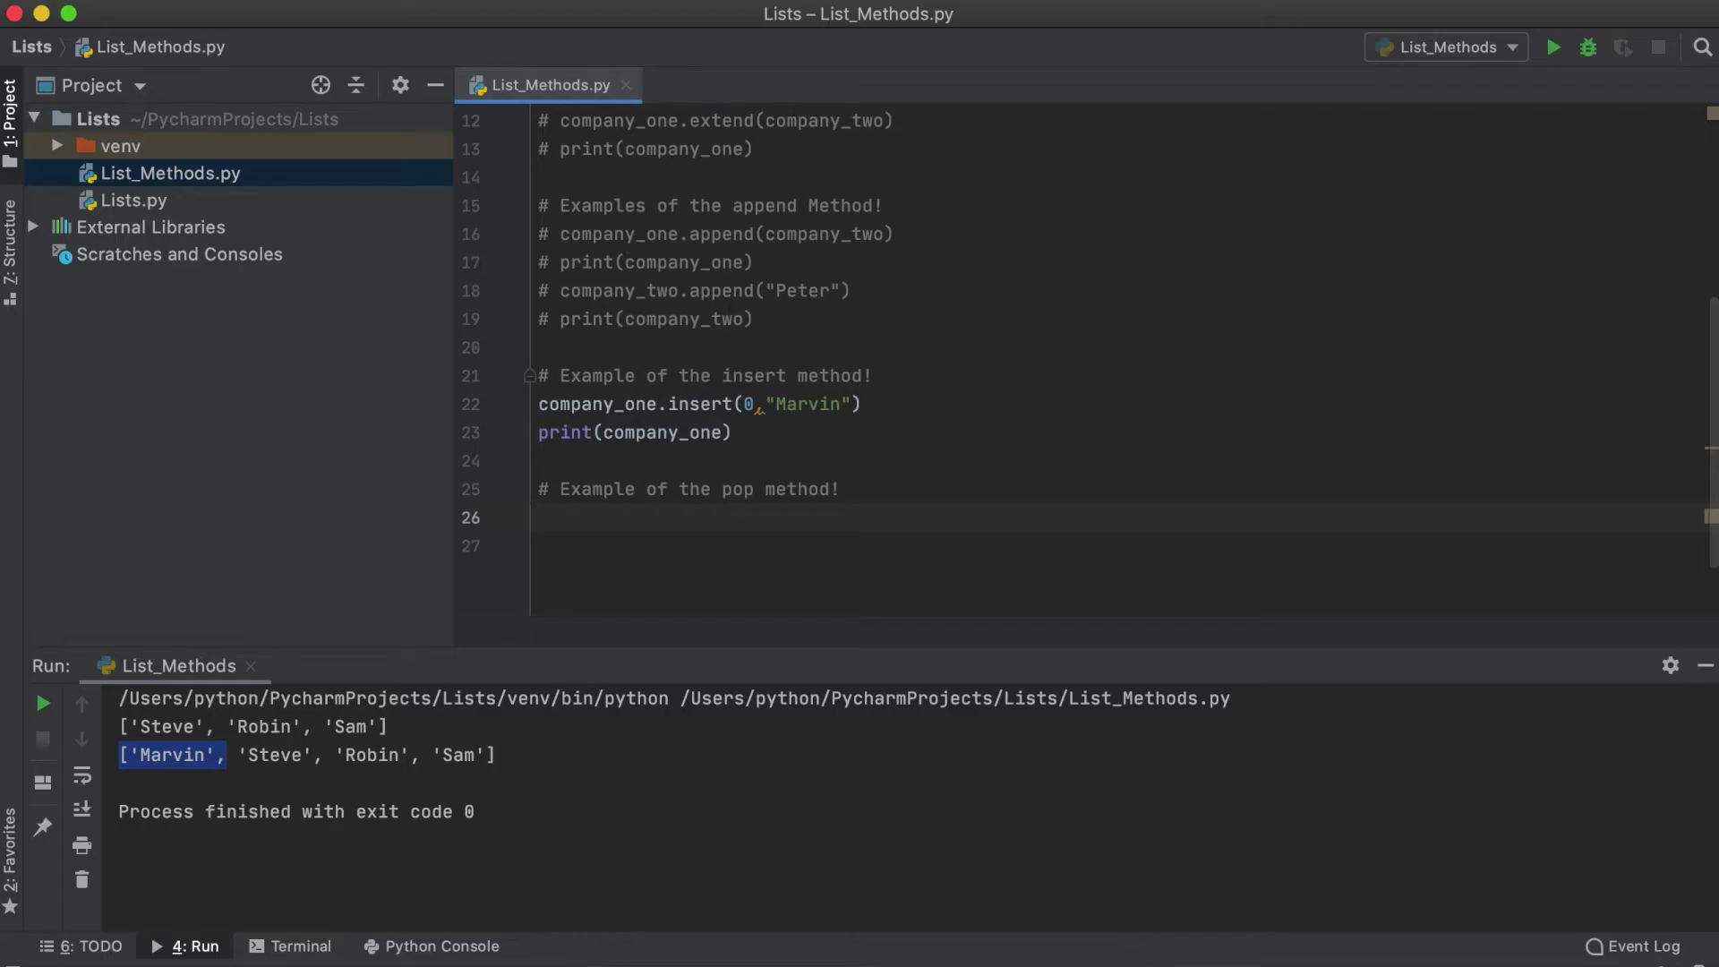
text(company)
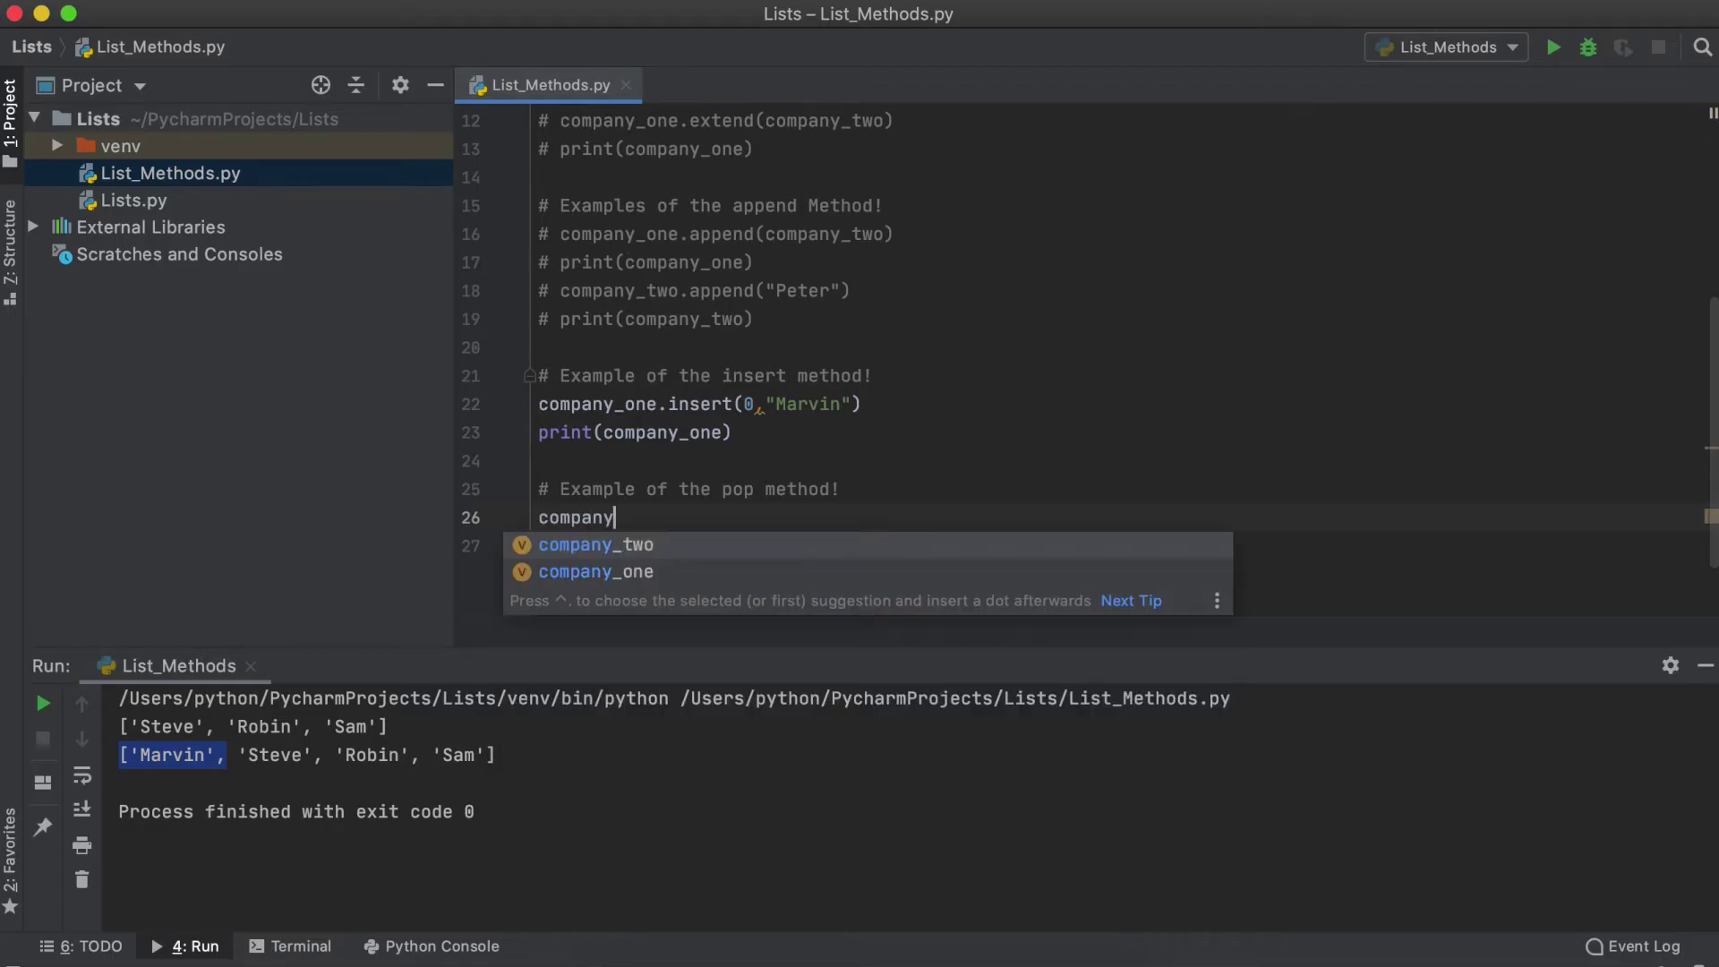
text(_two.pop()
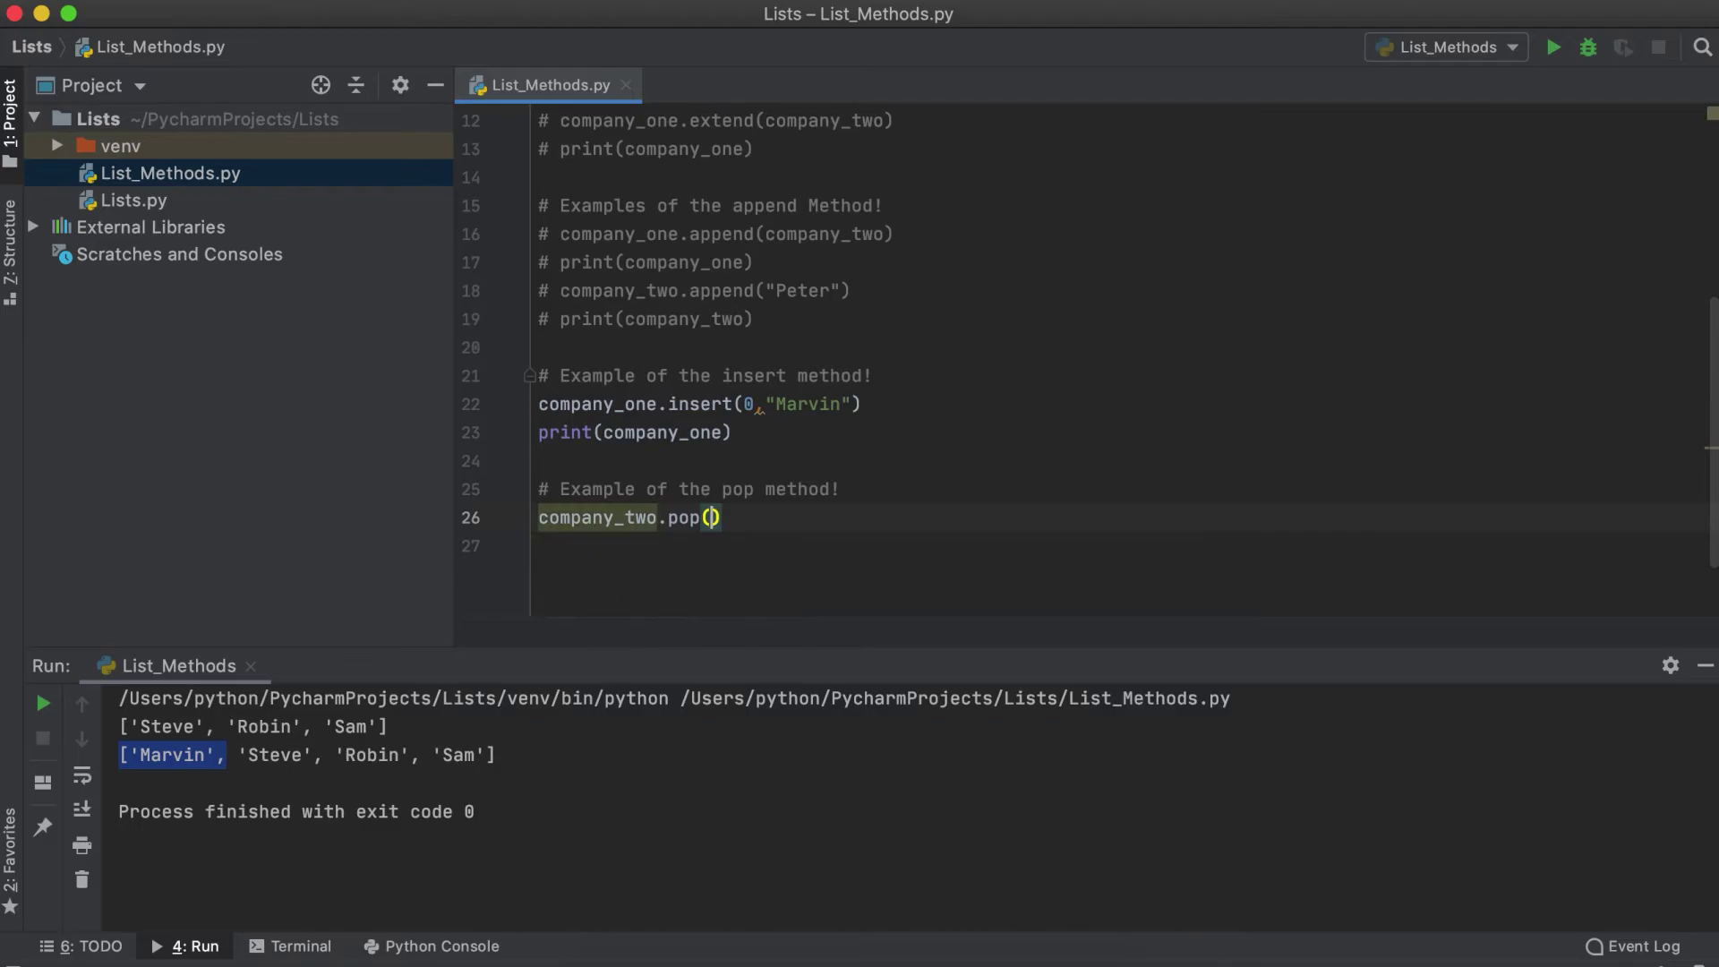
text(0))
key(Return)
text(print(company)
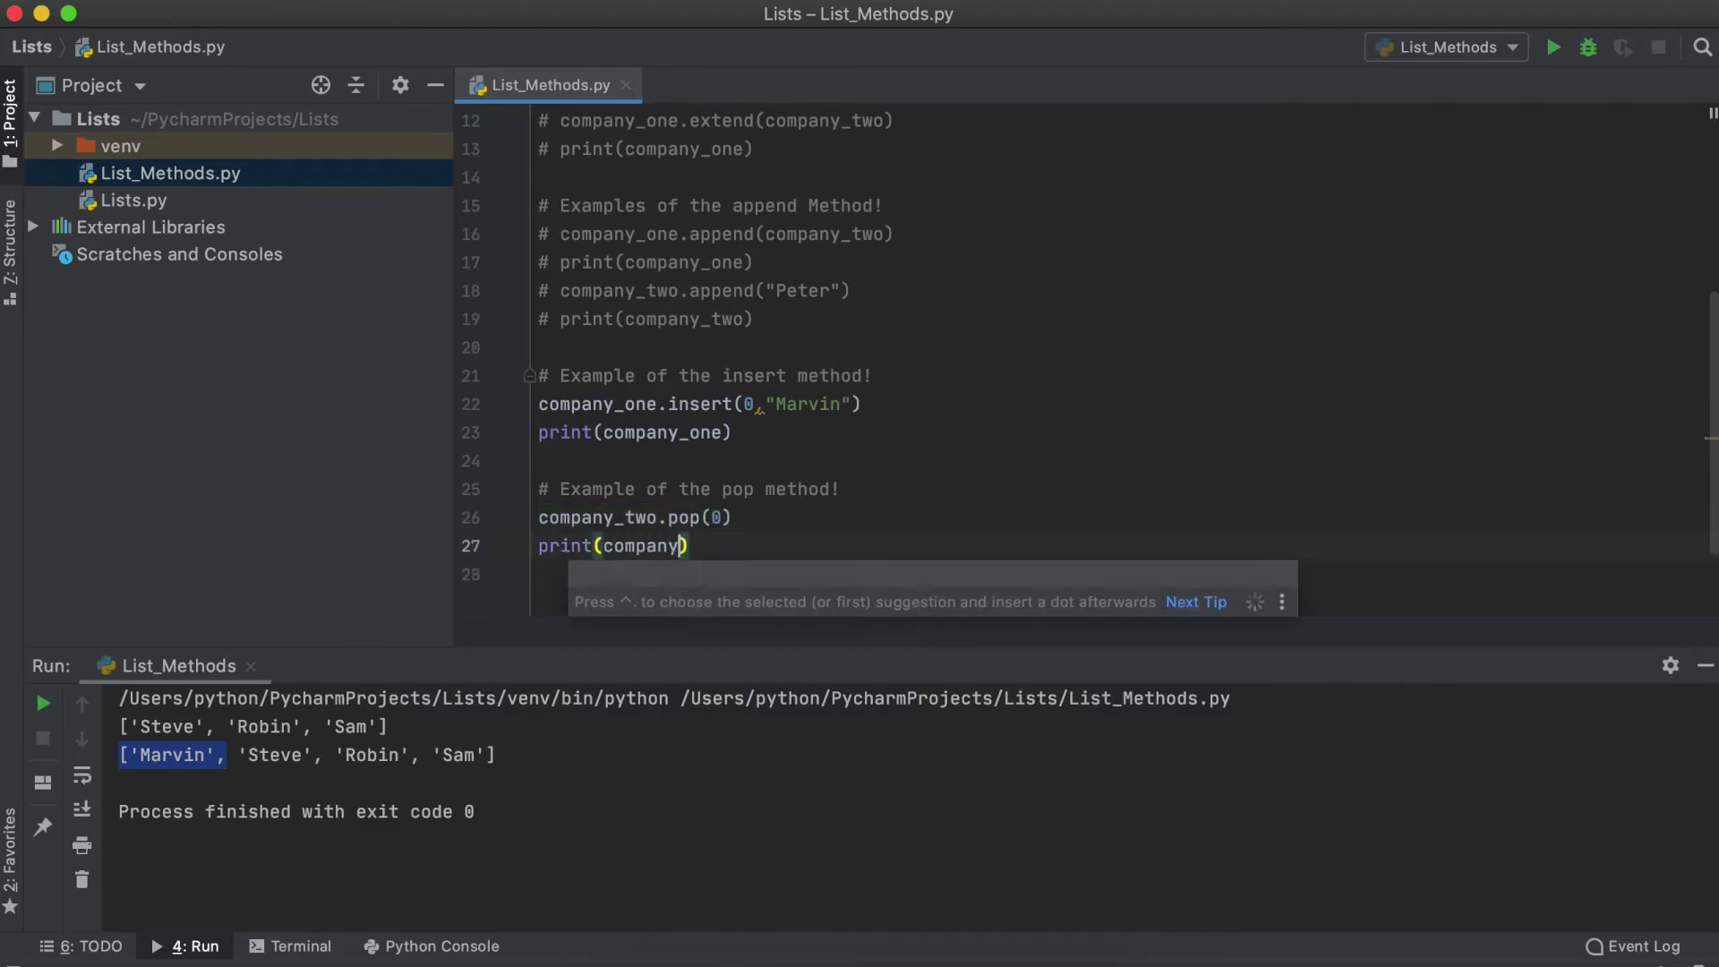
text(_two)
click(537, 403)
text(#)
click(539, 432)
text(#)
scroll(568, 423, up, 1)
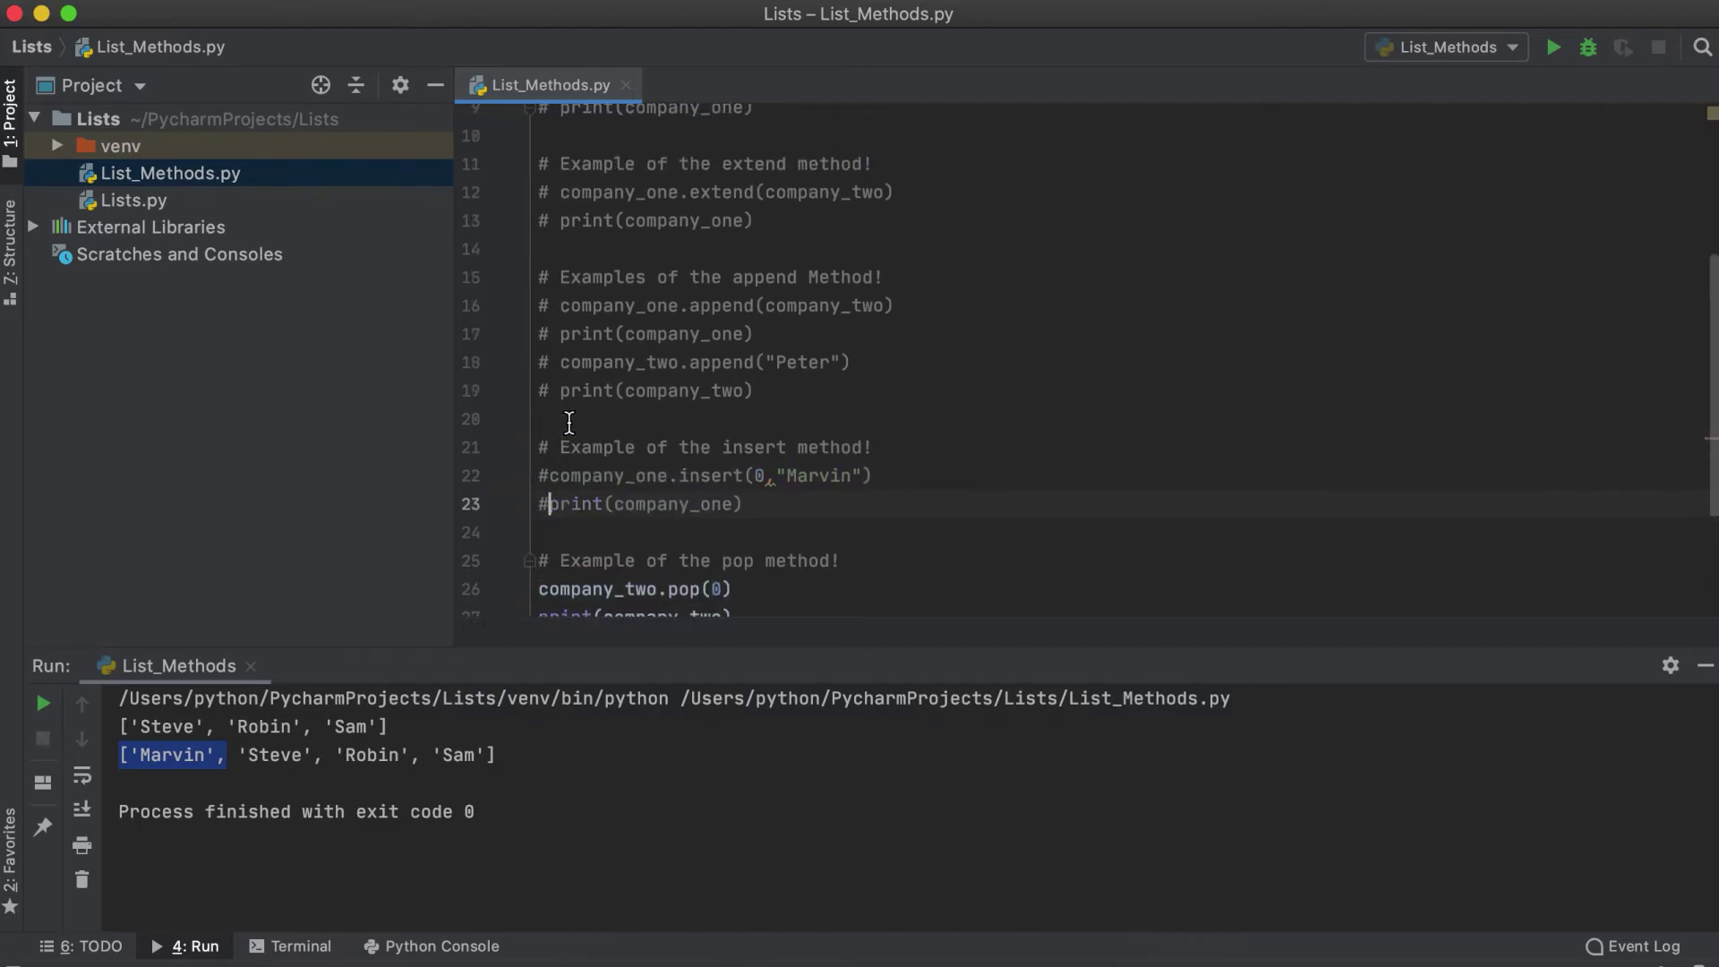
scroll(568, 424, up, 1)
Edit line 13's print, run to show ['Rob', 'Sarah'], then comment out the pop lines
click(560, 257)
key(BackSpace)
key(BackSpace)
double_click(659, 257)
text(company_two)
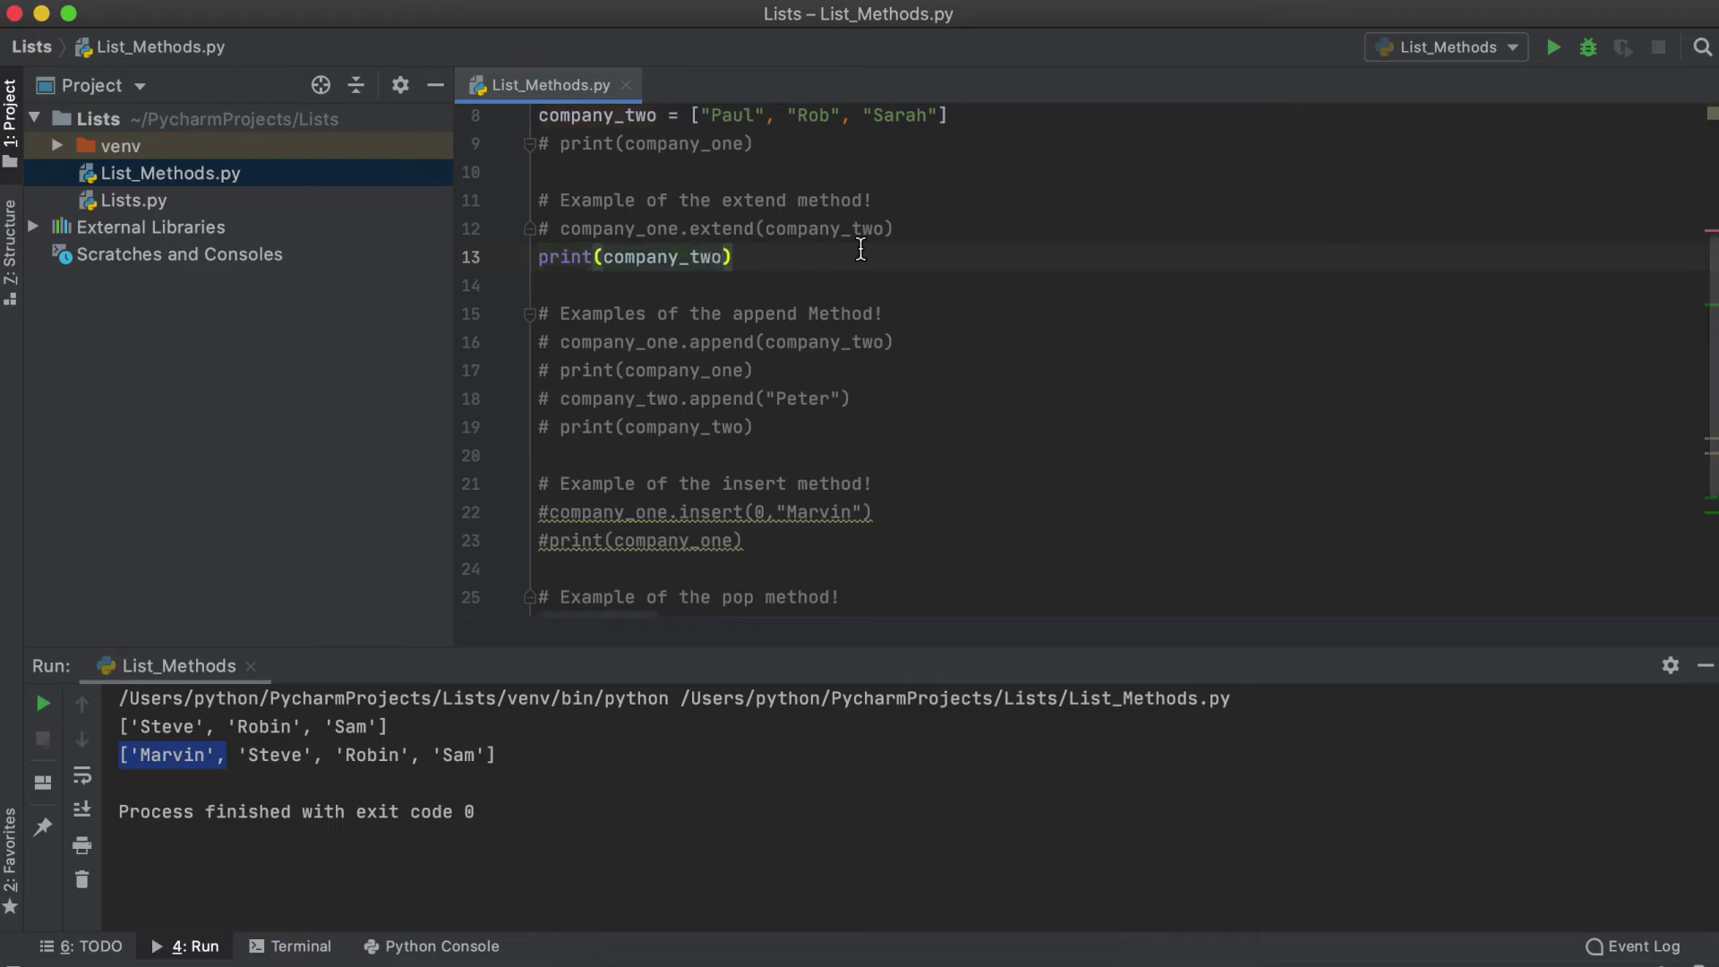
scroll(859, 251, up, 2)
click(1552, 48)
scroll(618, 403, down, 5)
key(super+slash)
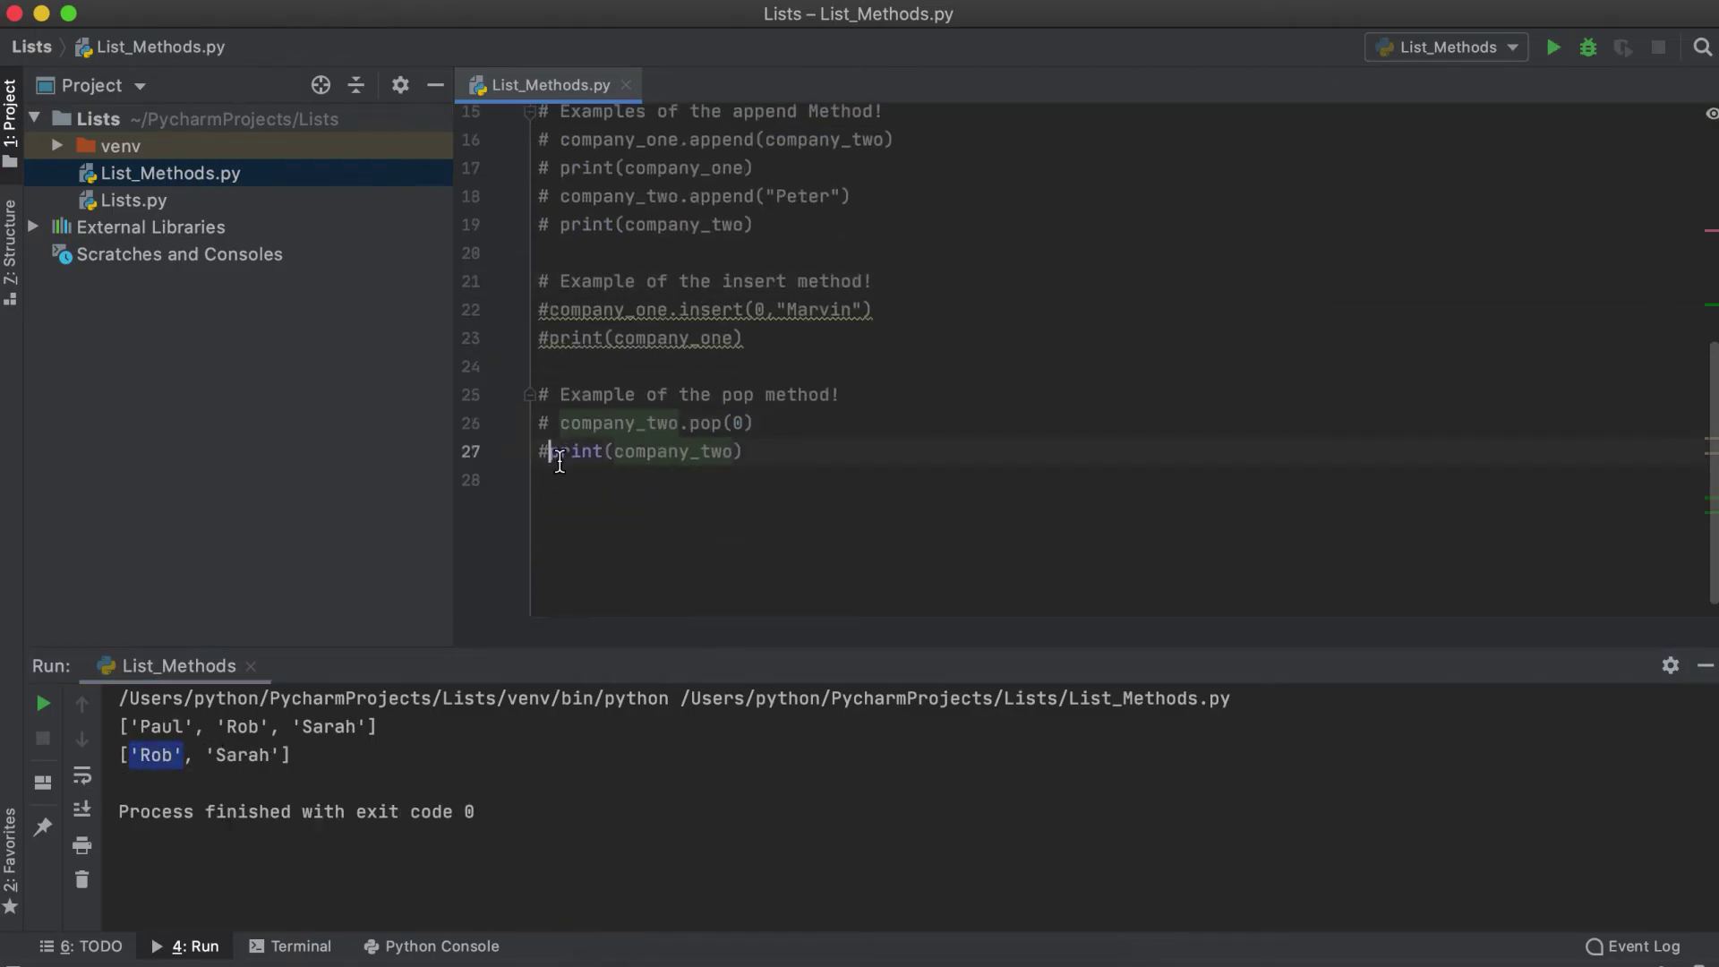
Write company_two.reverse() and print(company_two) below the pop example
click(559, 479)
key(Return)
text(# example of the reverse method!)
key(Return)
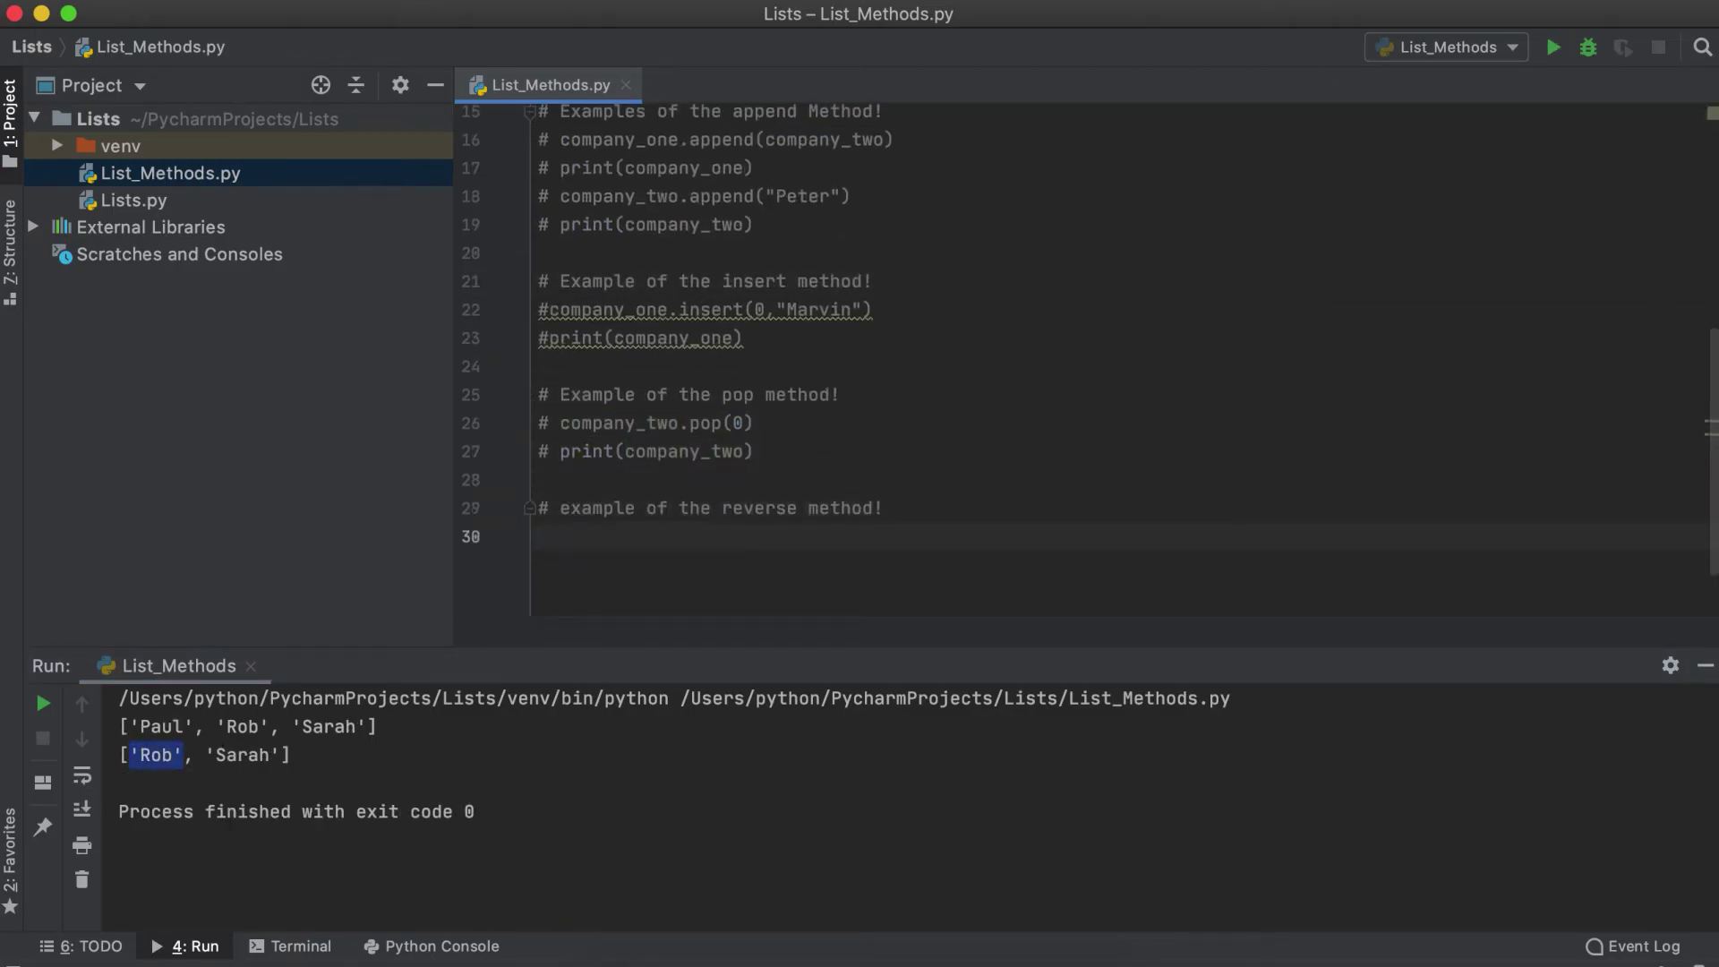
text(company_two.reverse())
key(Return)
text(print(company_)
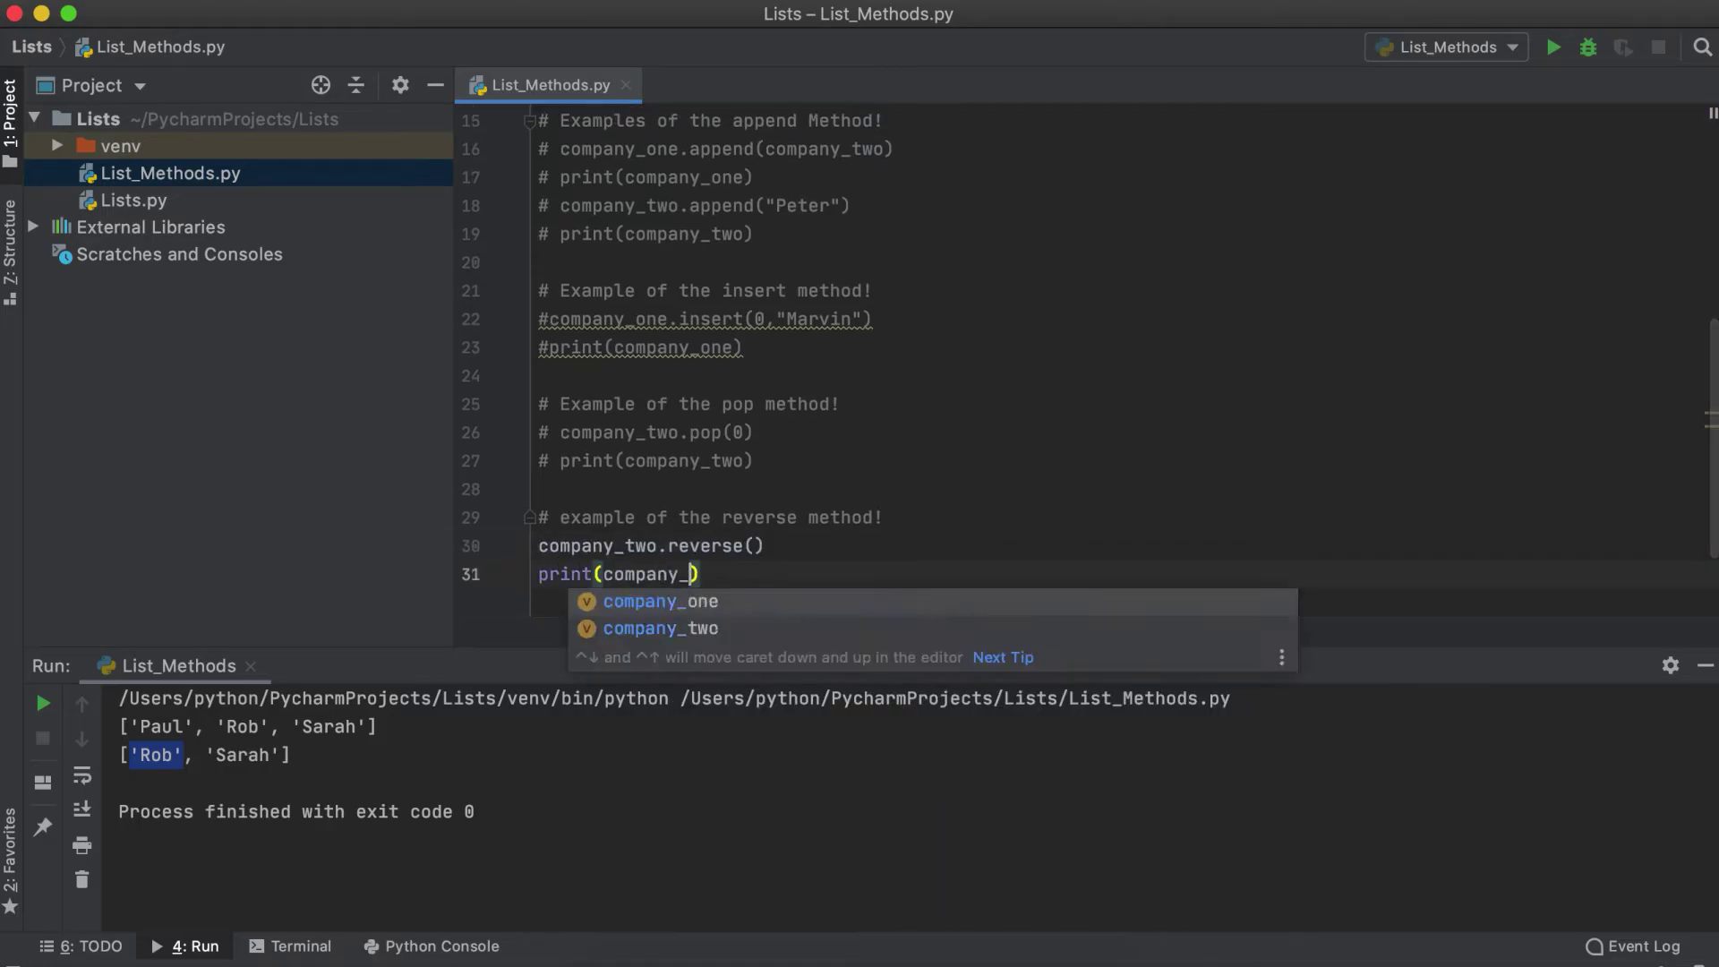
text(two)
Run to show ['Sarah', 'Rob', 'Paul'], then comment out the reverse lines
click(1552, 47)
drag(378, 755, 122, 731)
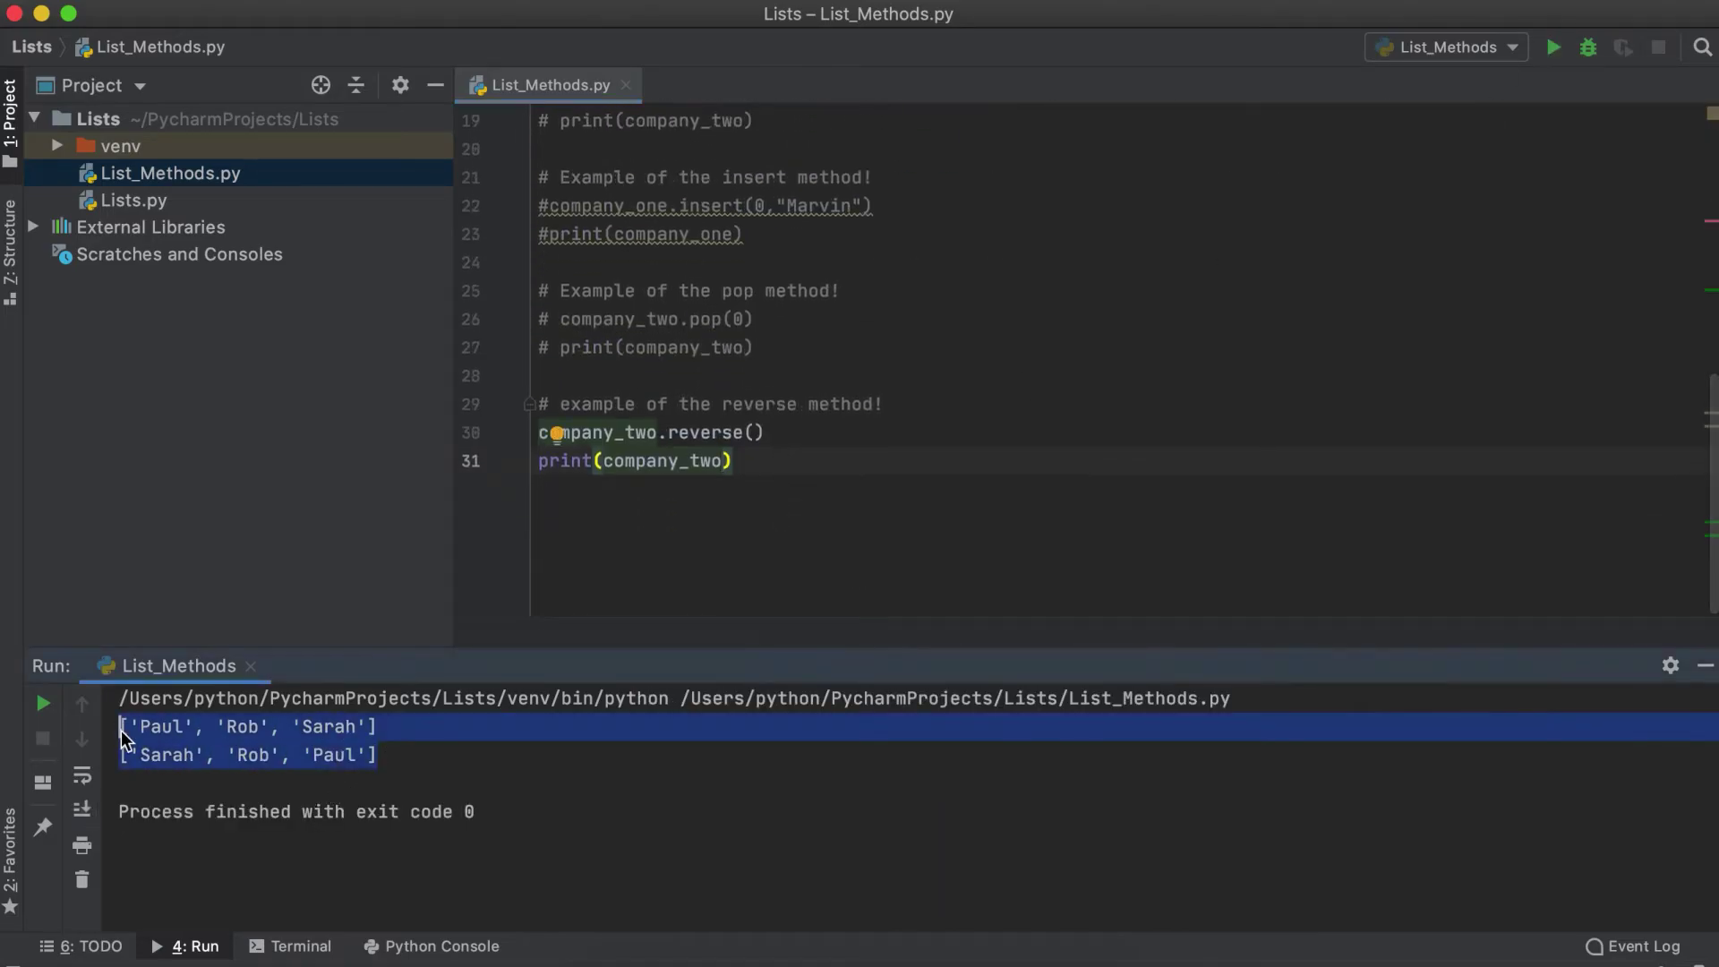
click(751, 538)
key(Up)
key(super+slash)
key(super+slash)
key(Return)
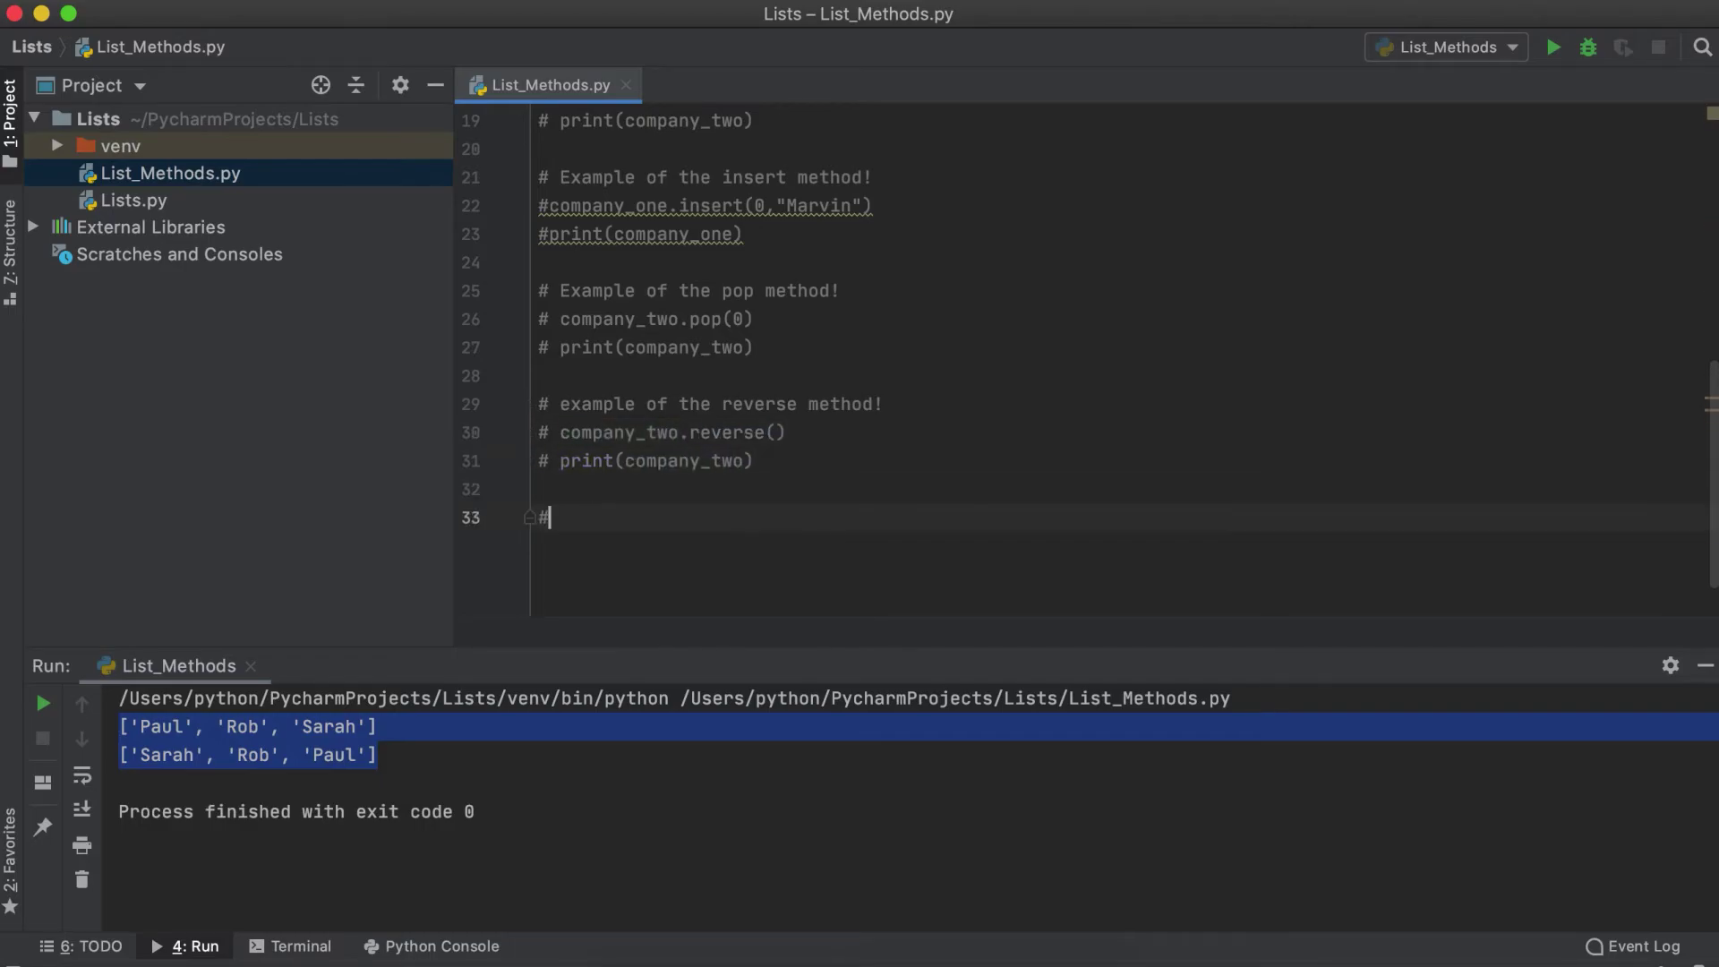
text(# Example of the count method!)
Define company_three, count "Mark" into mark, and print an f-string reporting 2 Marks
key(Return)
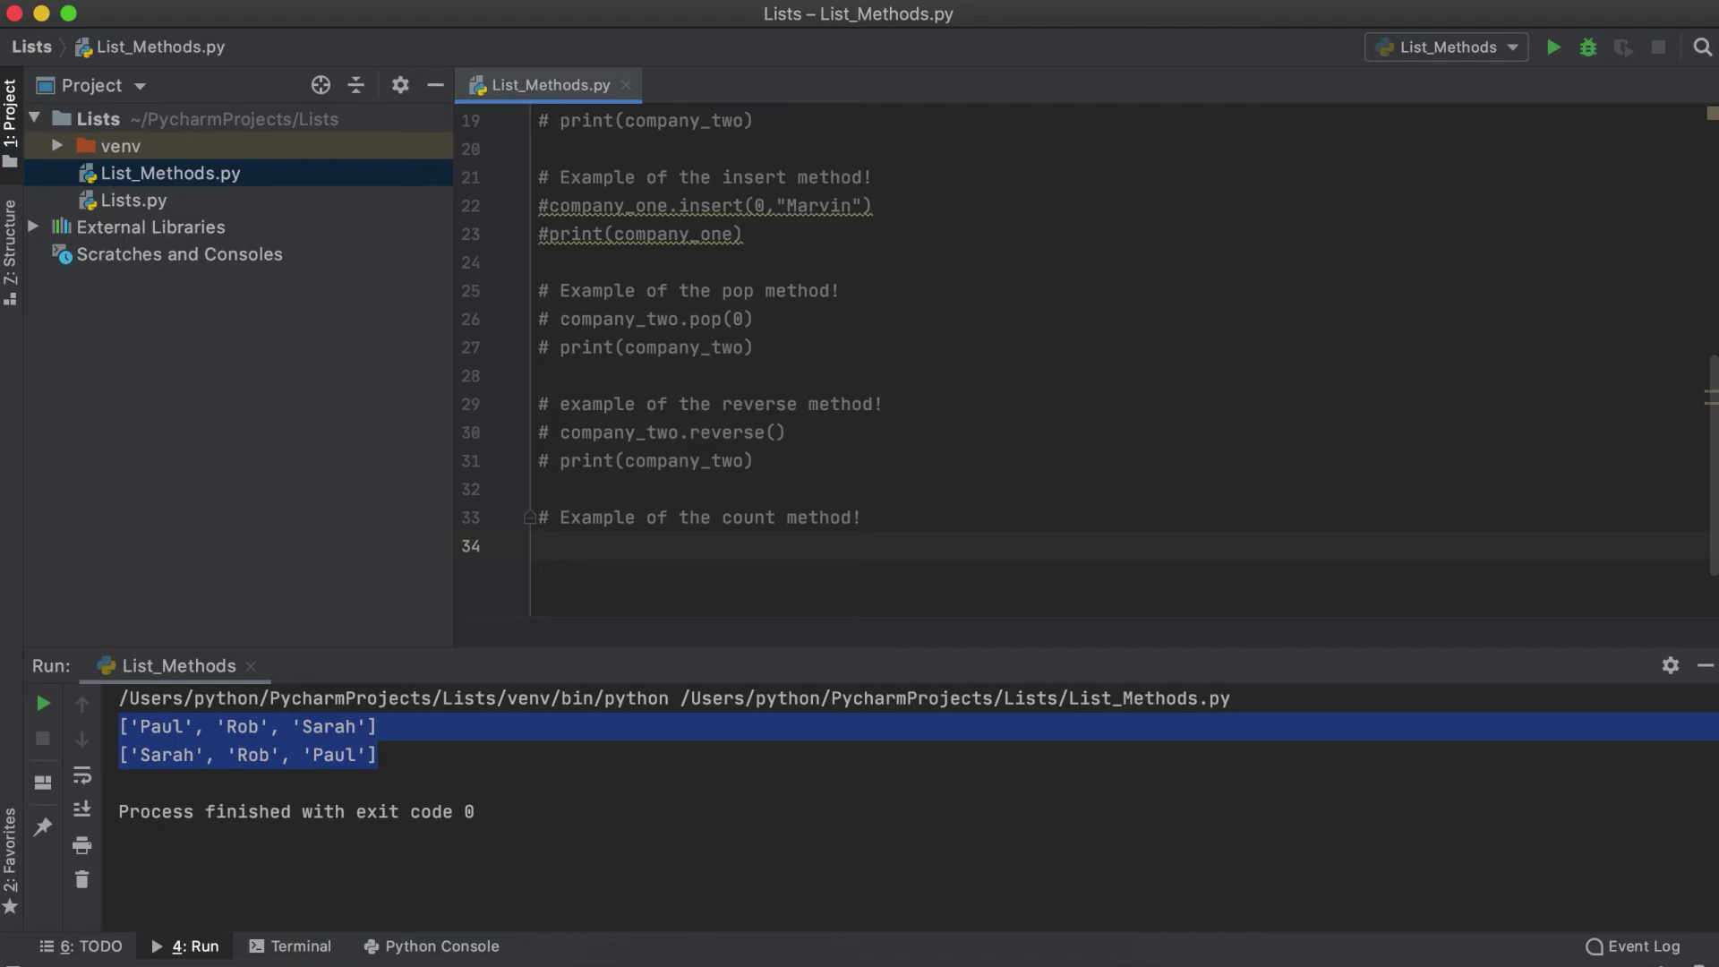
text(company_three = ["Mark", "Steve", "Robin", "Sara)
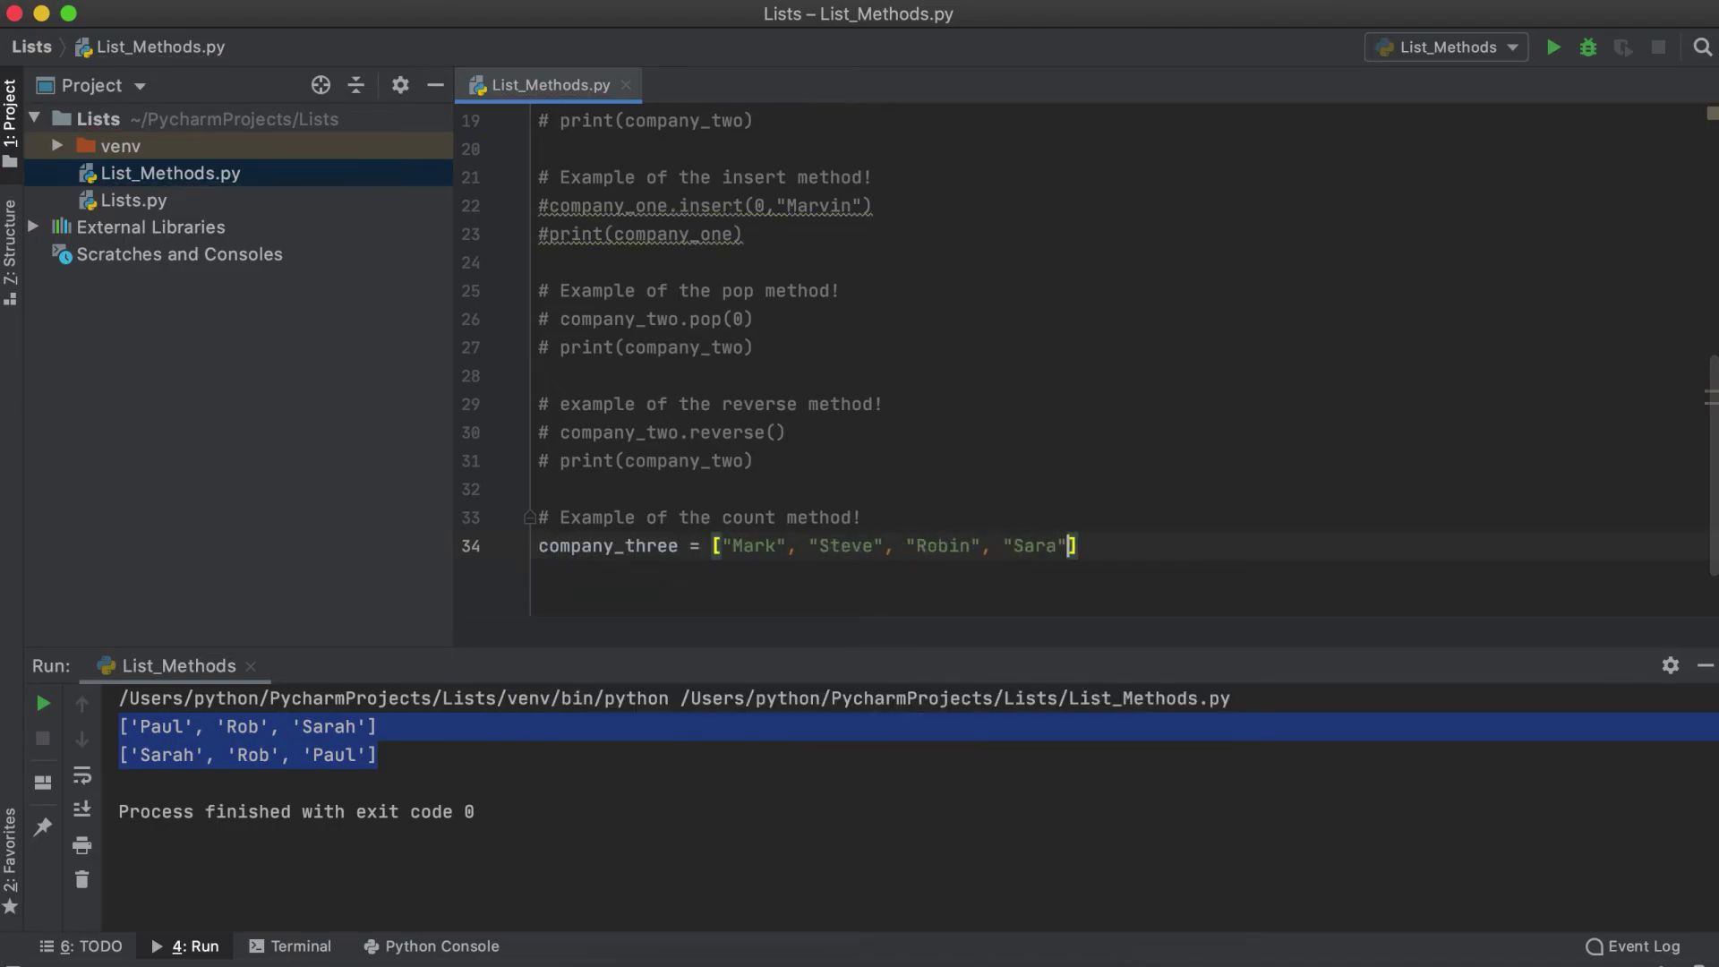
text(", "Dwayne", "Ro)
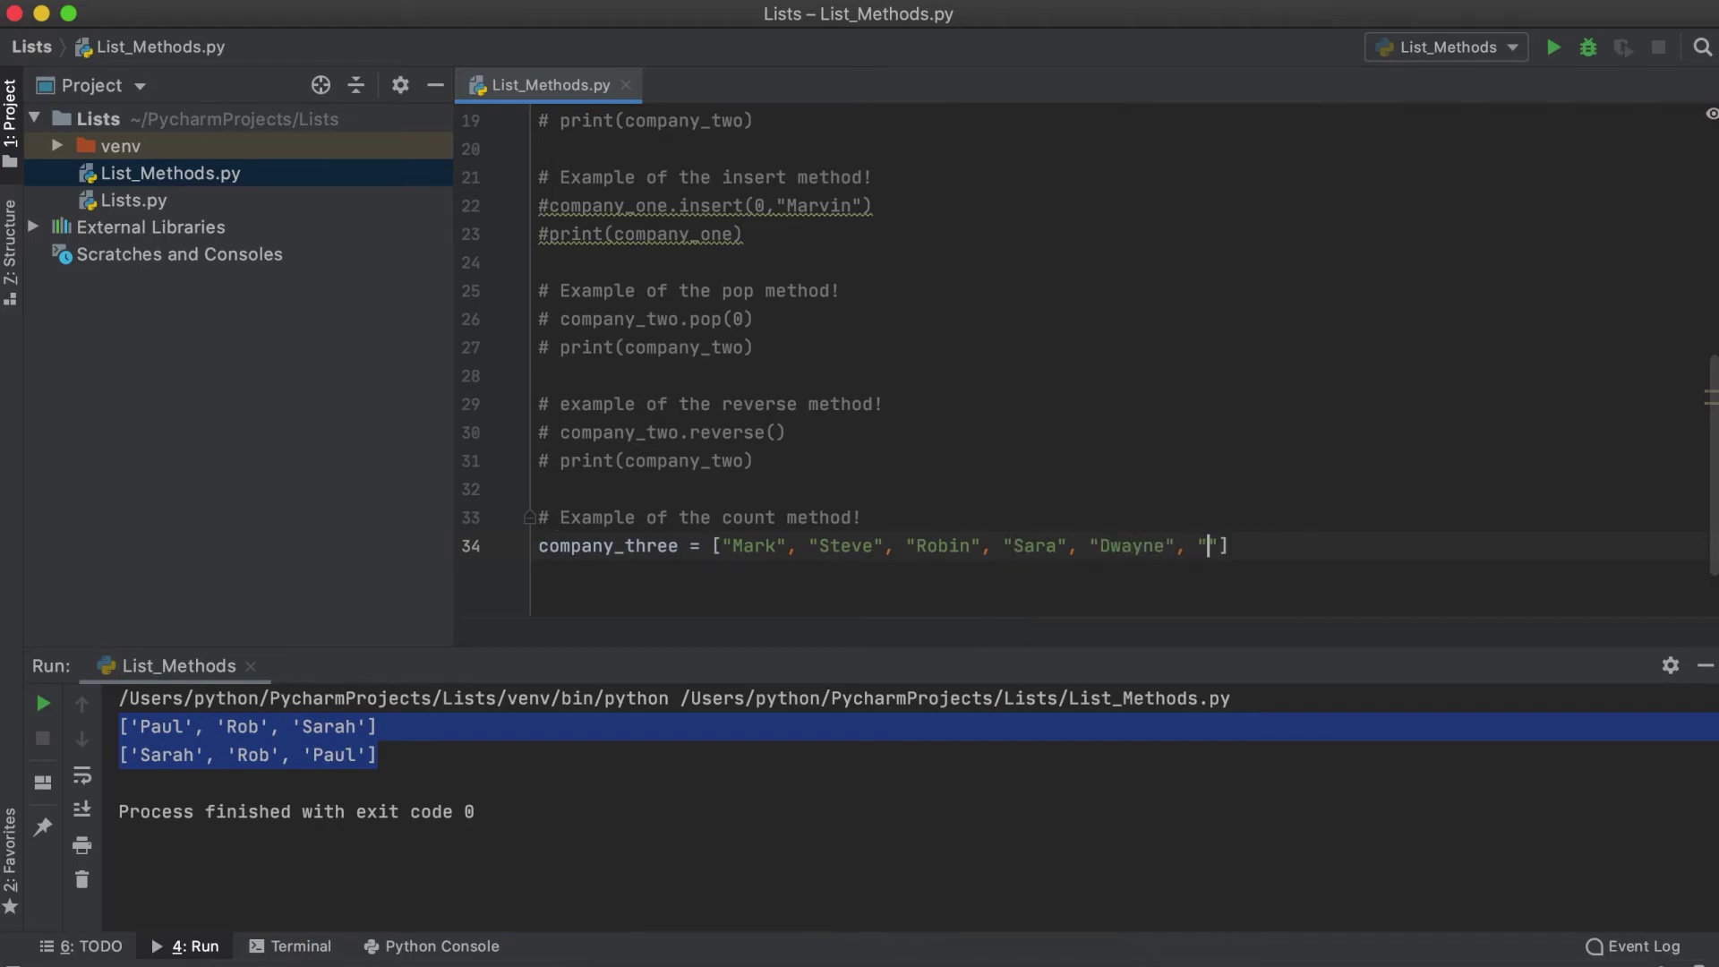
text(bert", "Mark", "Martin", ")
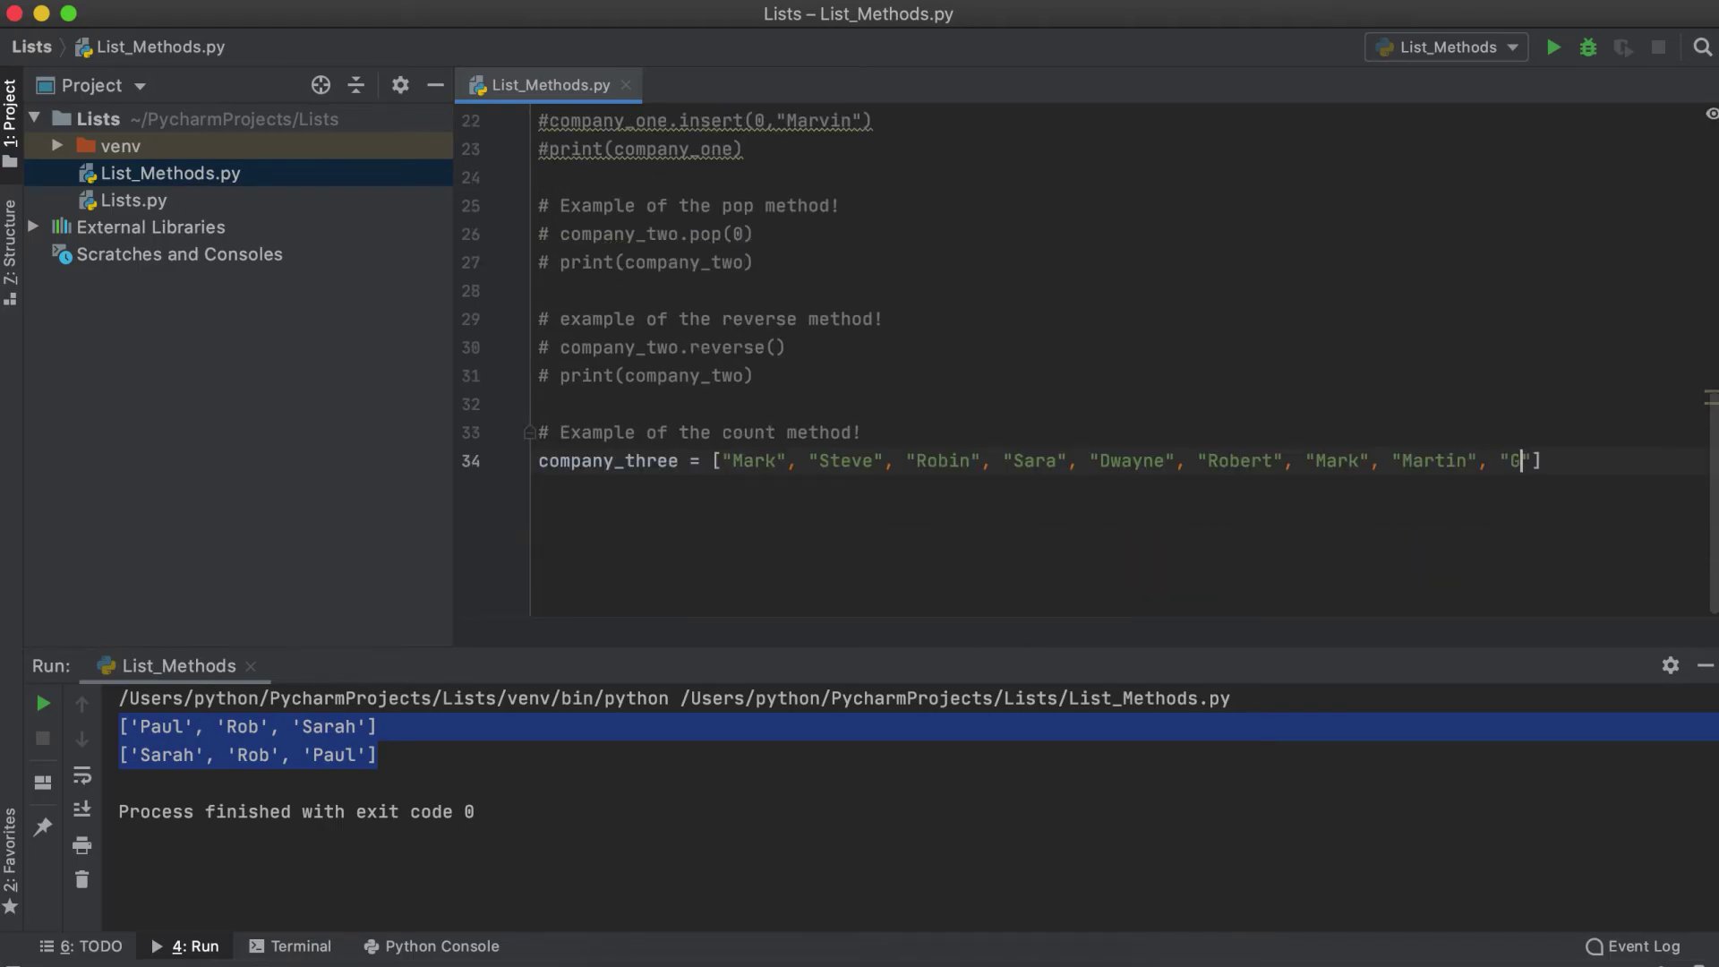
text(Greg")
key(Return)
text(mark = company_three.)
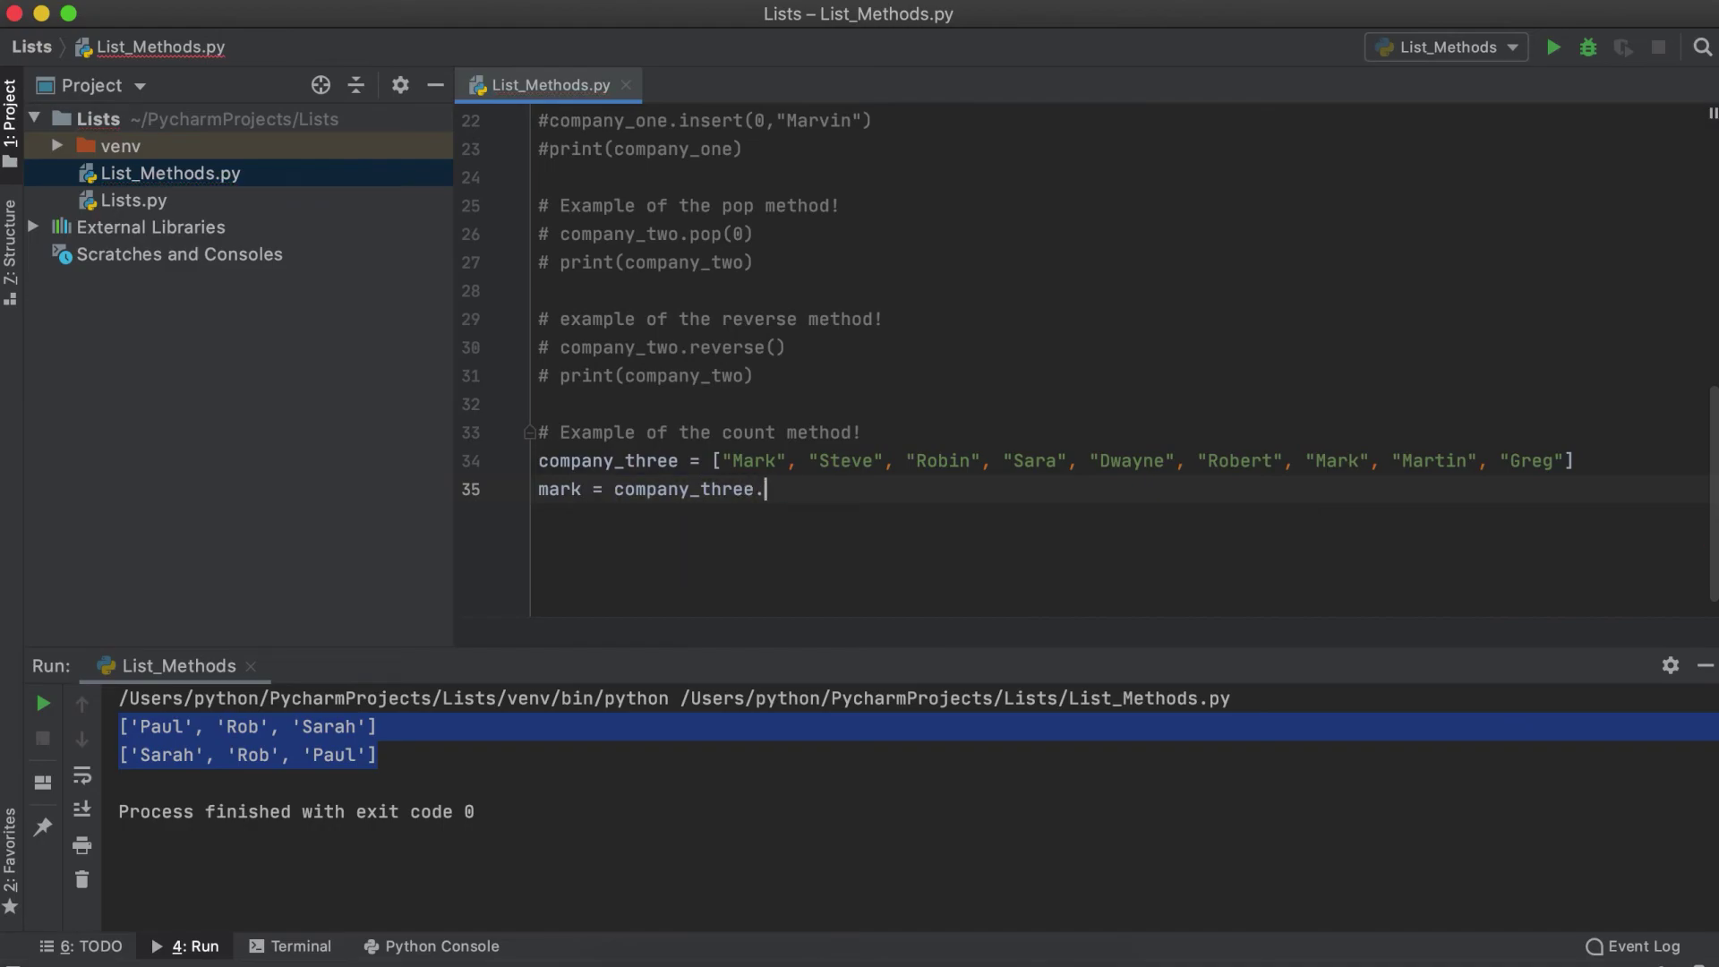
text(count("Mark"))
key(Return)
text(print)
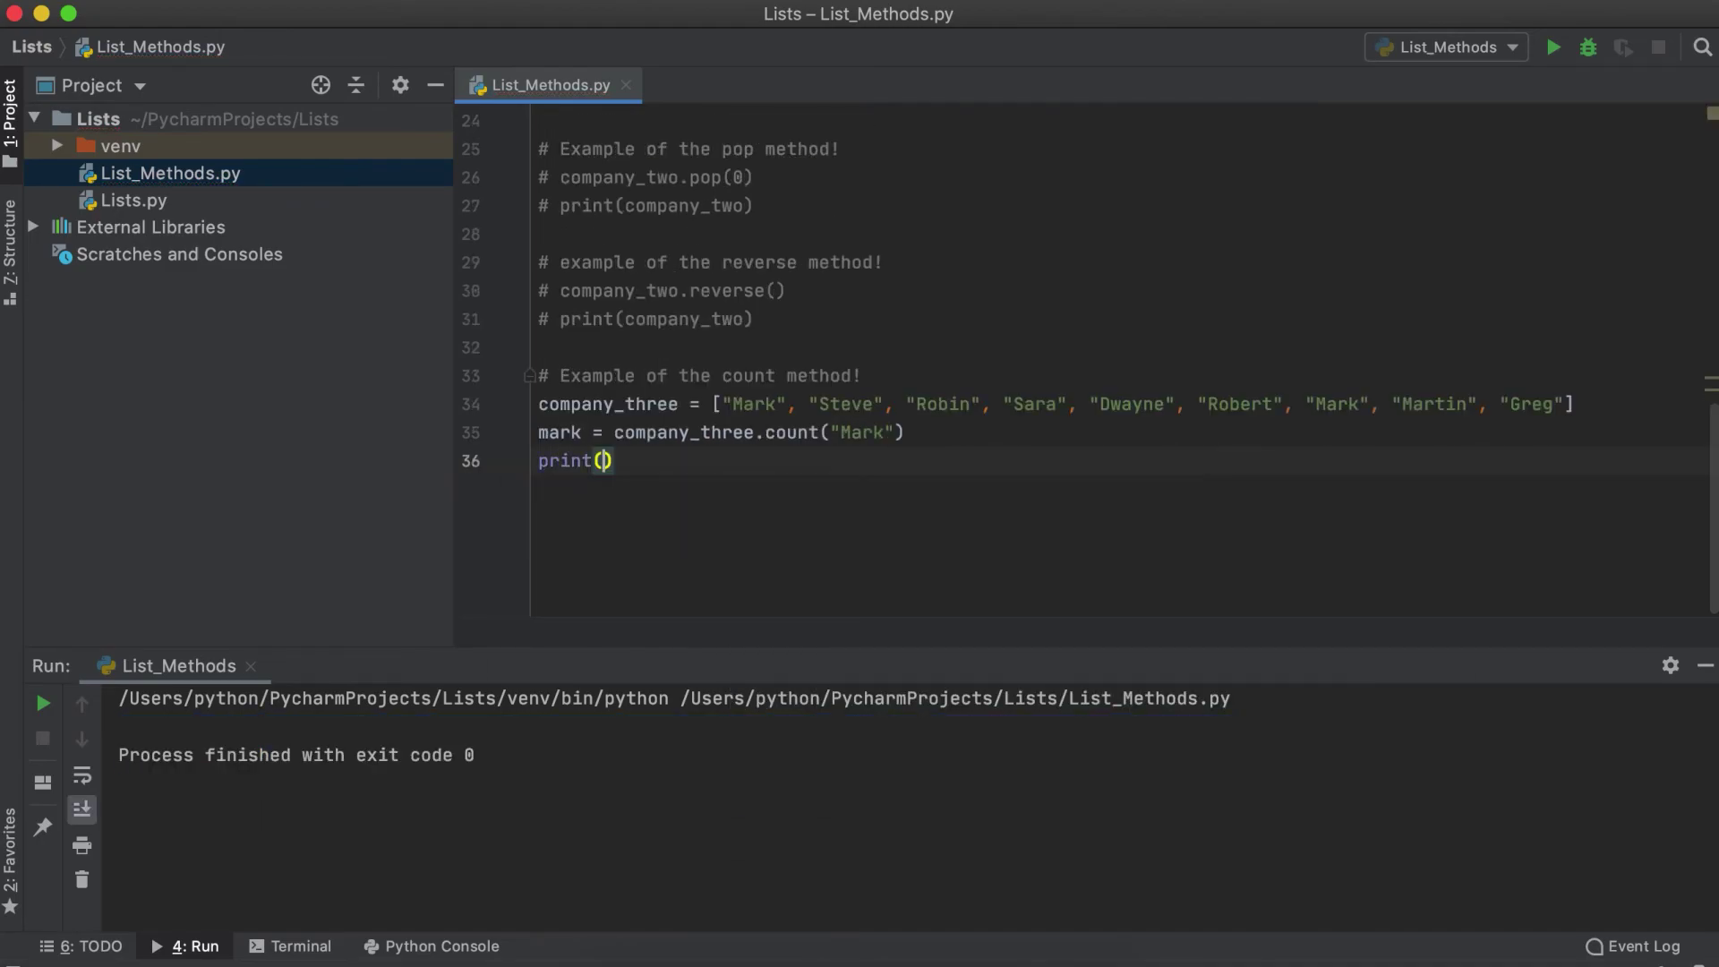
text((f"There are )
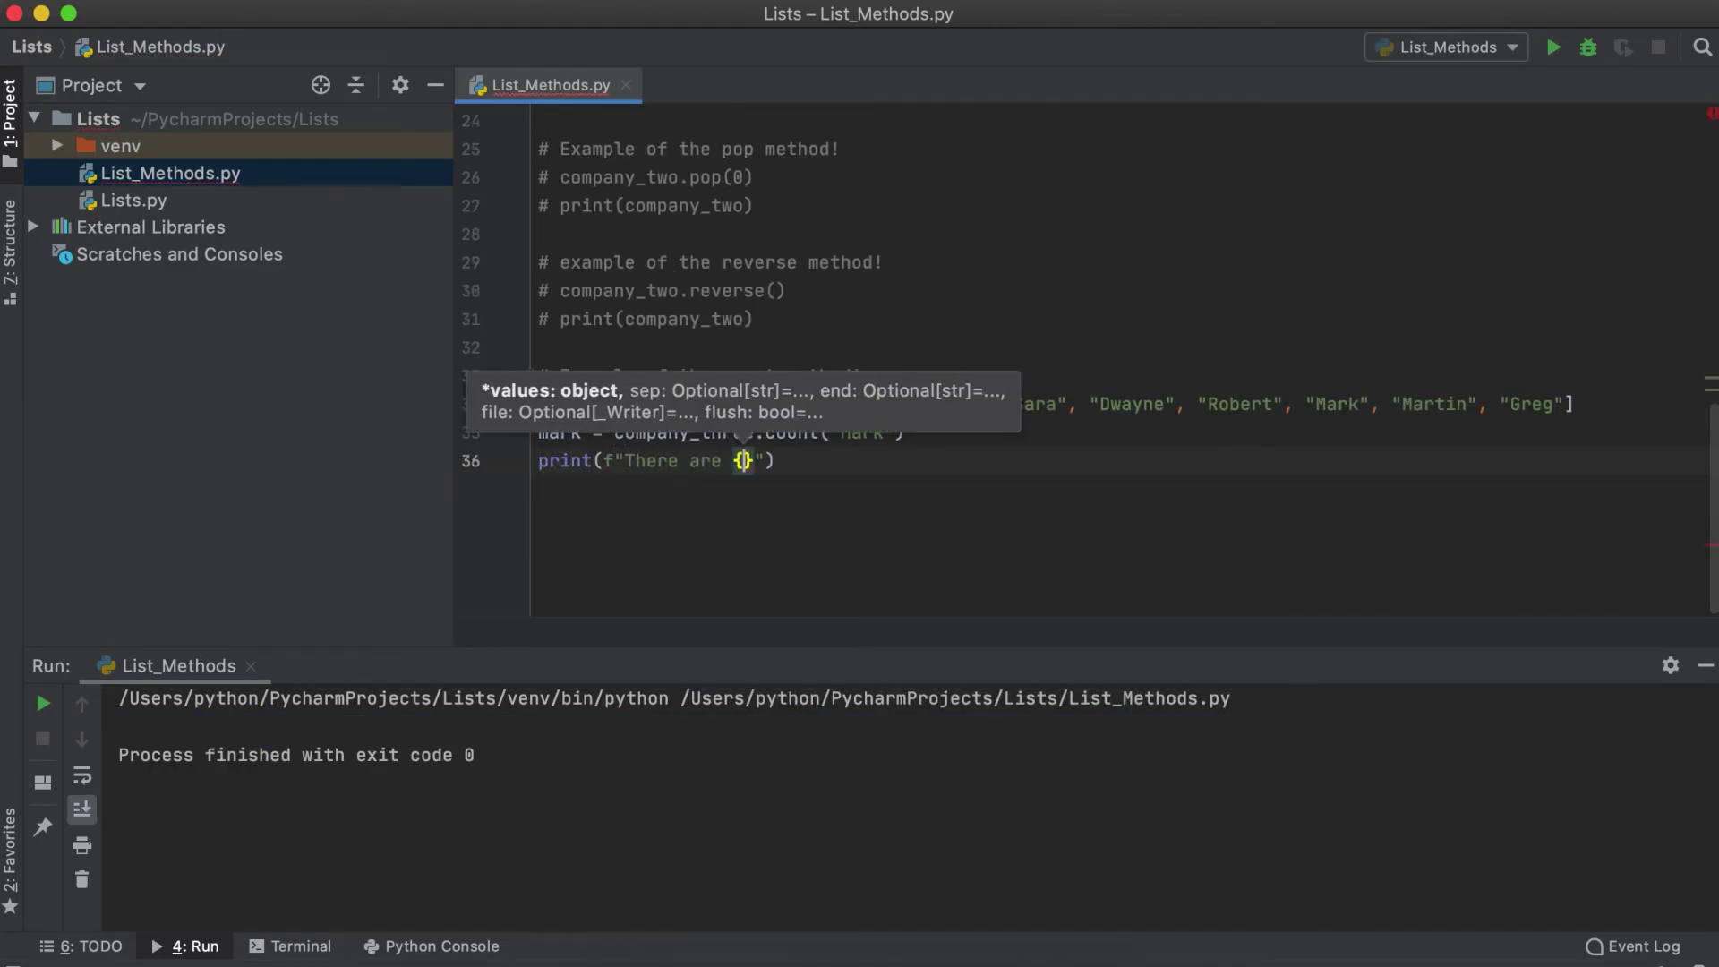
text({mark} Marks that work at company three!)
key(ctrl+r)
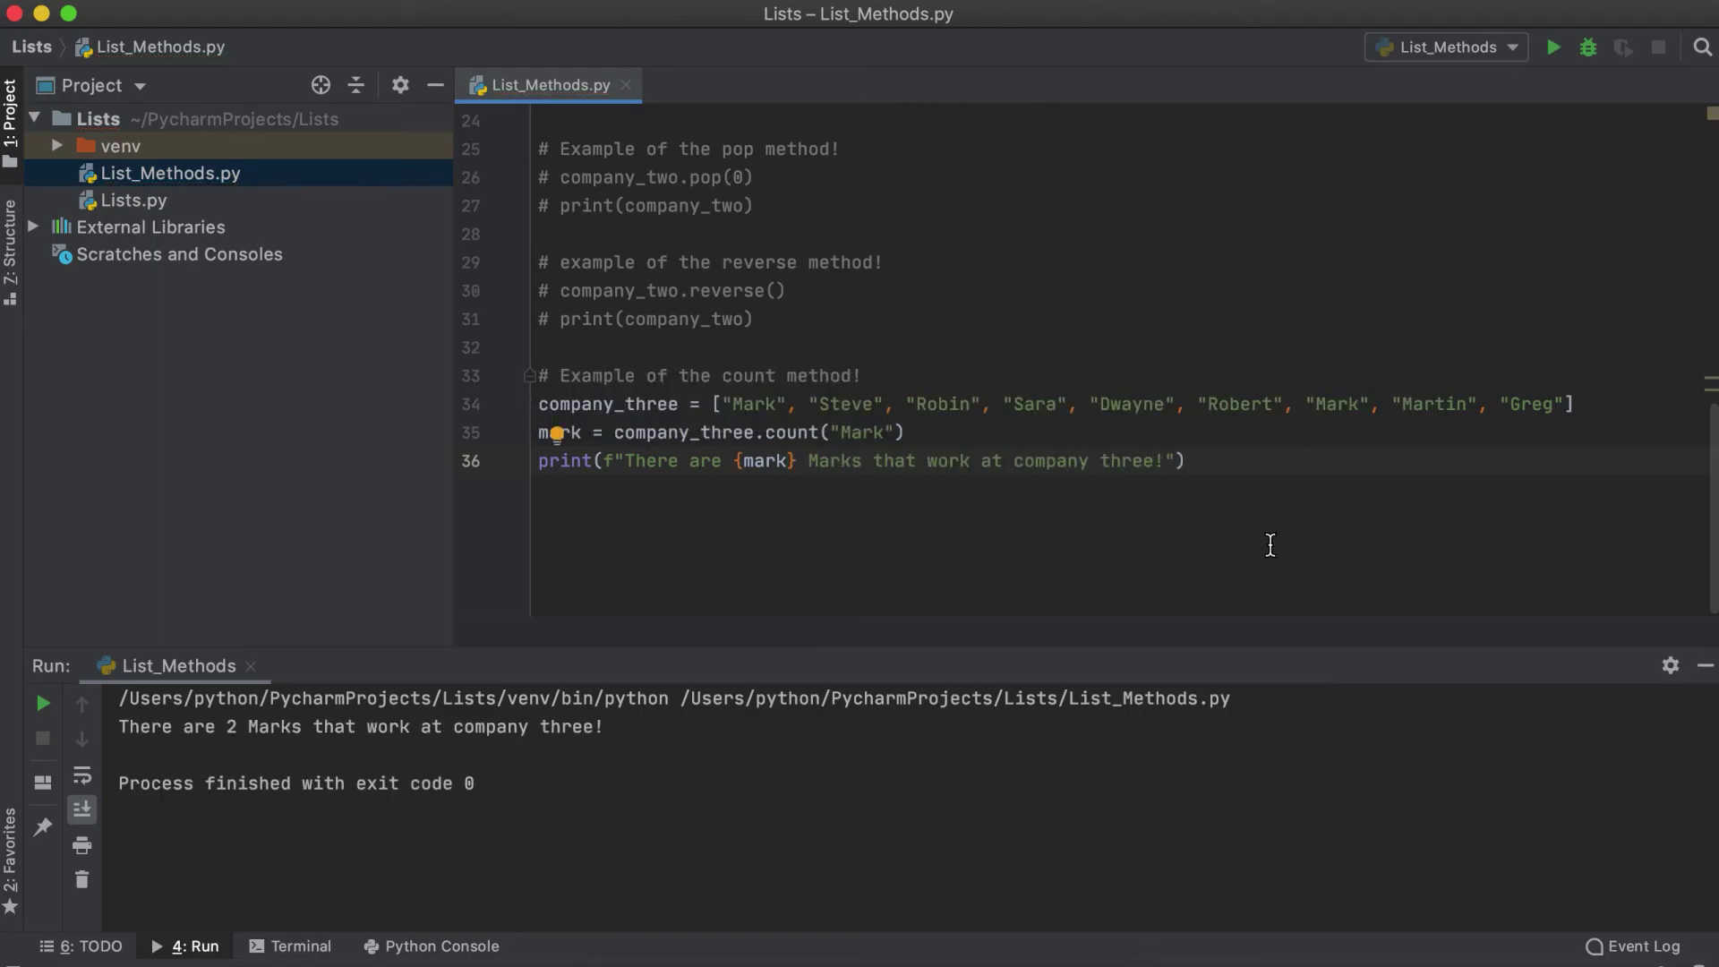
key(End)
key(Return)
key(Return)
text(first_mark = )
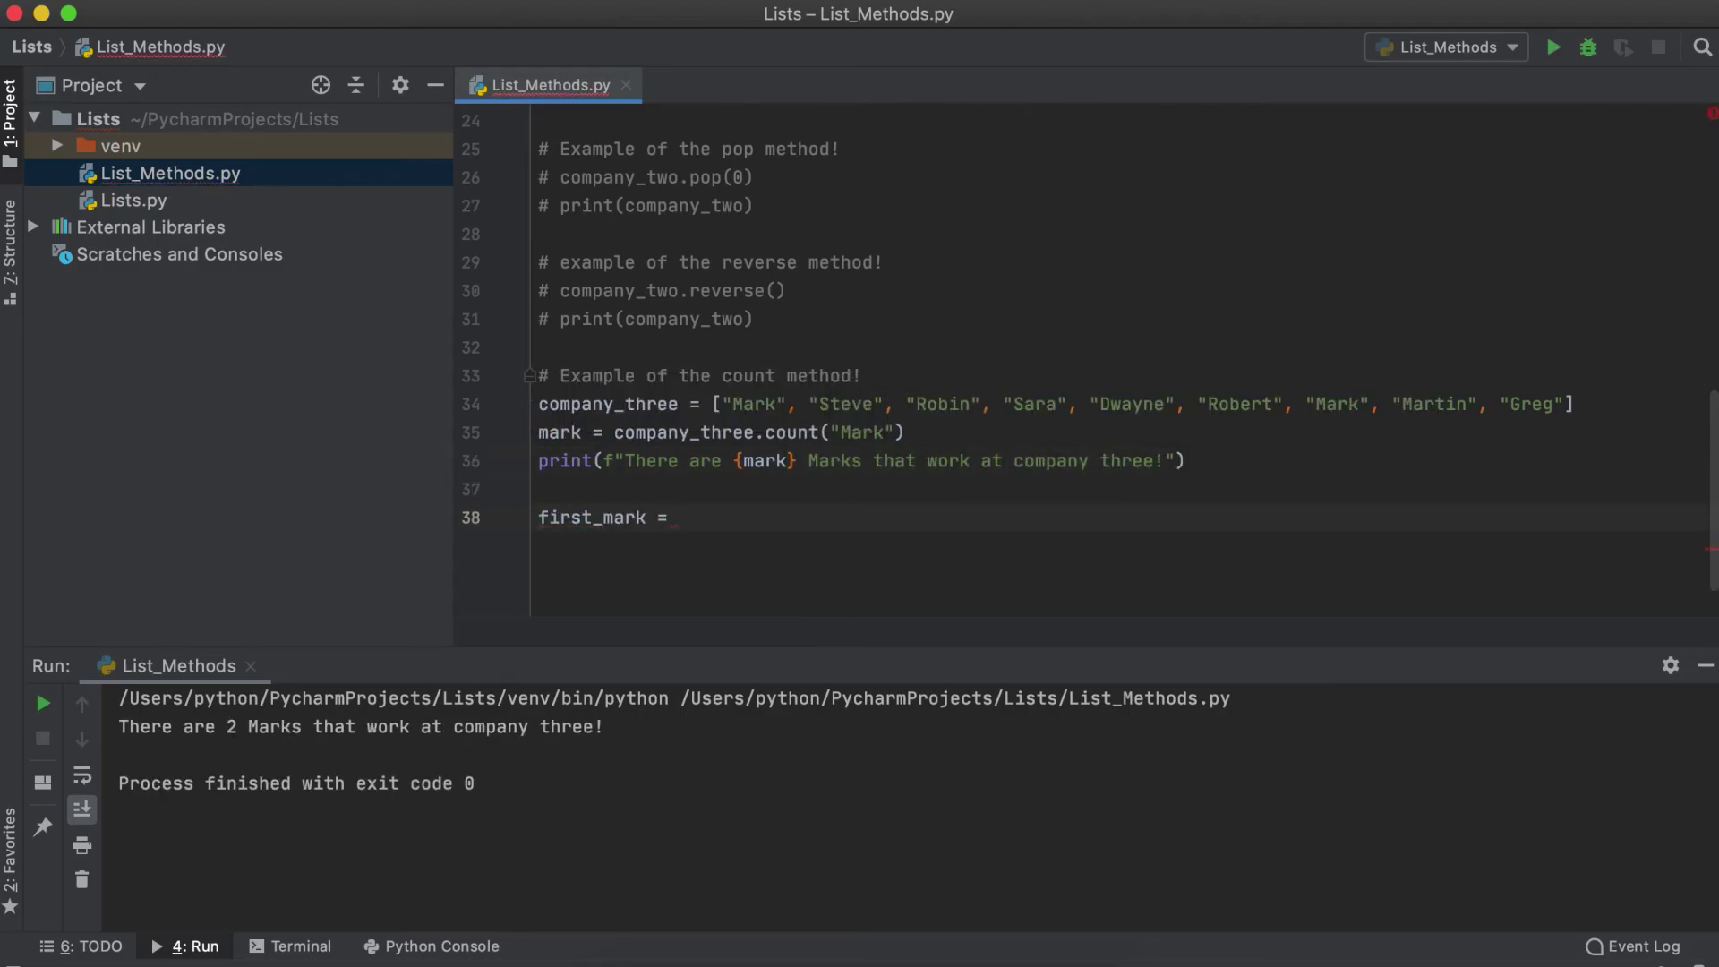
text(company_three.index("Mark")
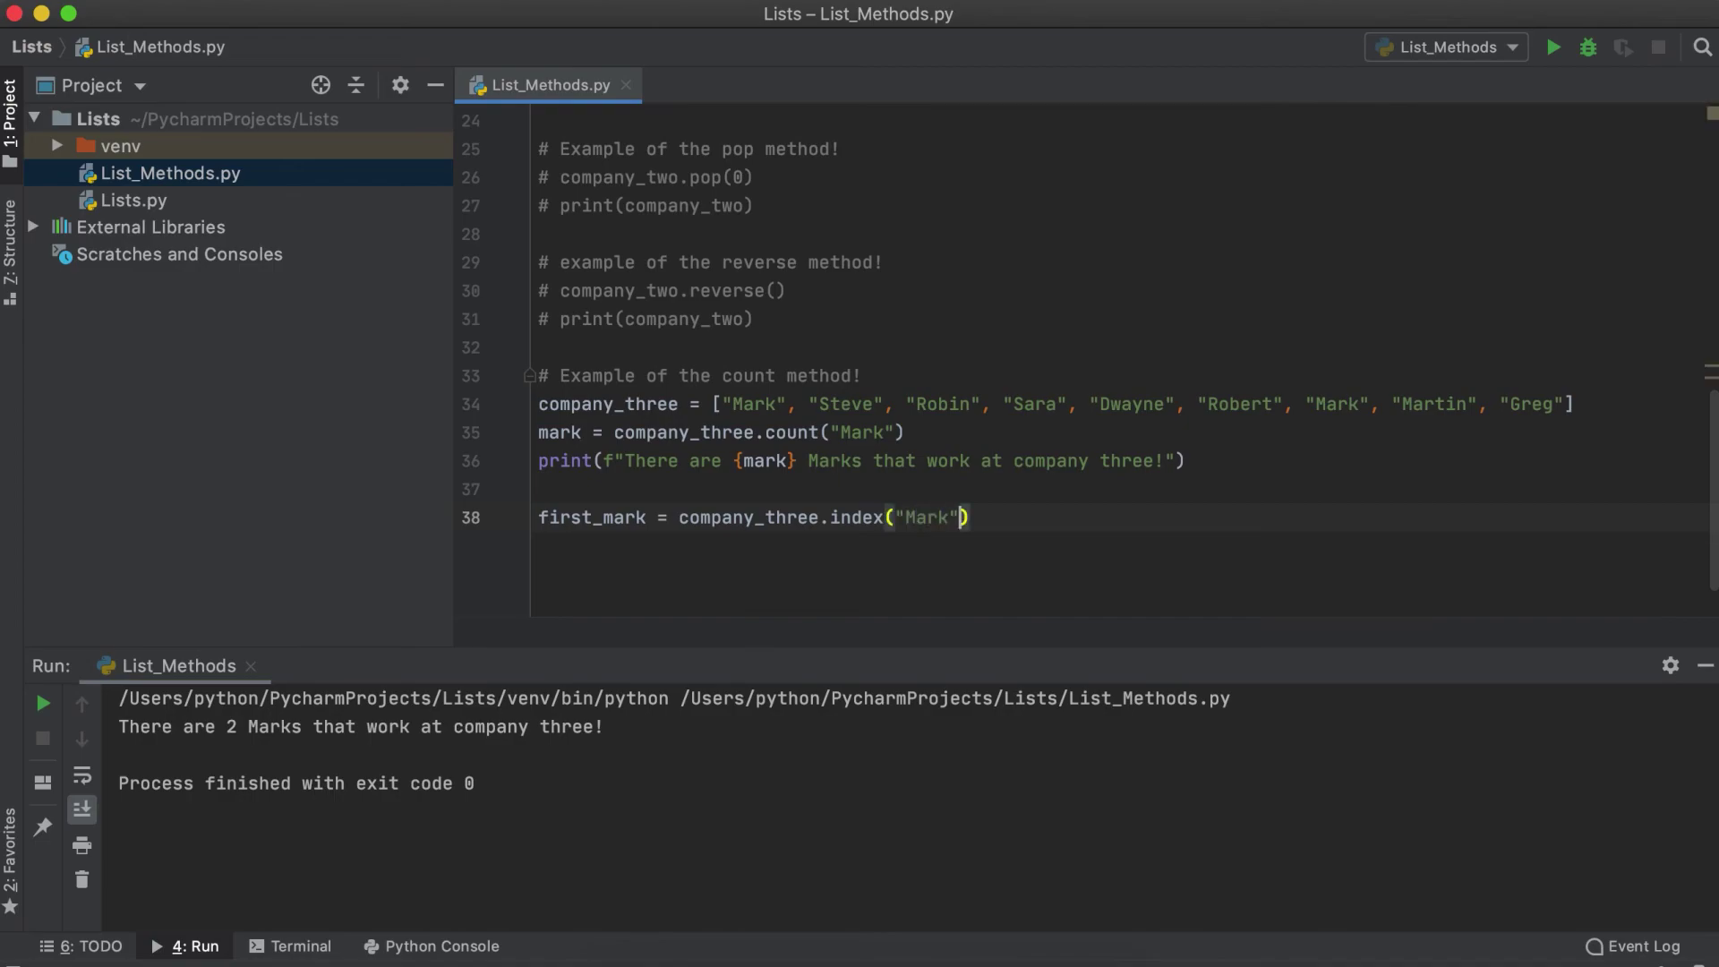
Finish the first_mark index line, comment out the count example, and run the script to print 0
key(End)
key(Return)
text(print(first_mark)
click(605, 461)
key(Up)
key(super+slash)
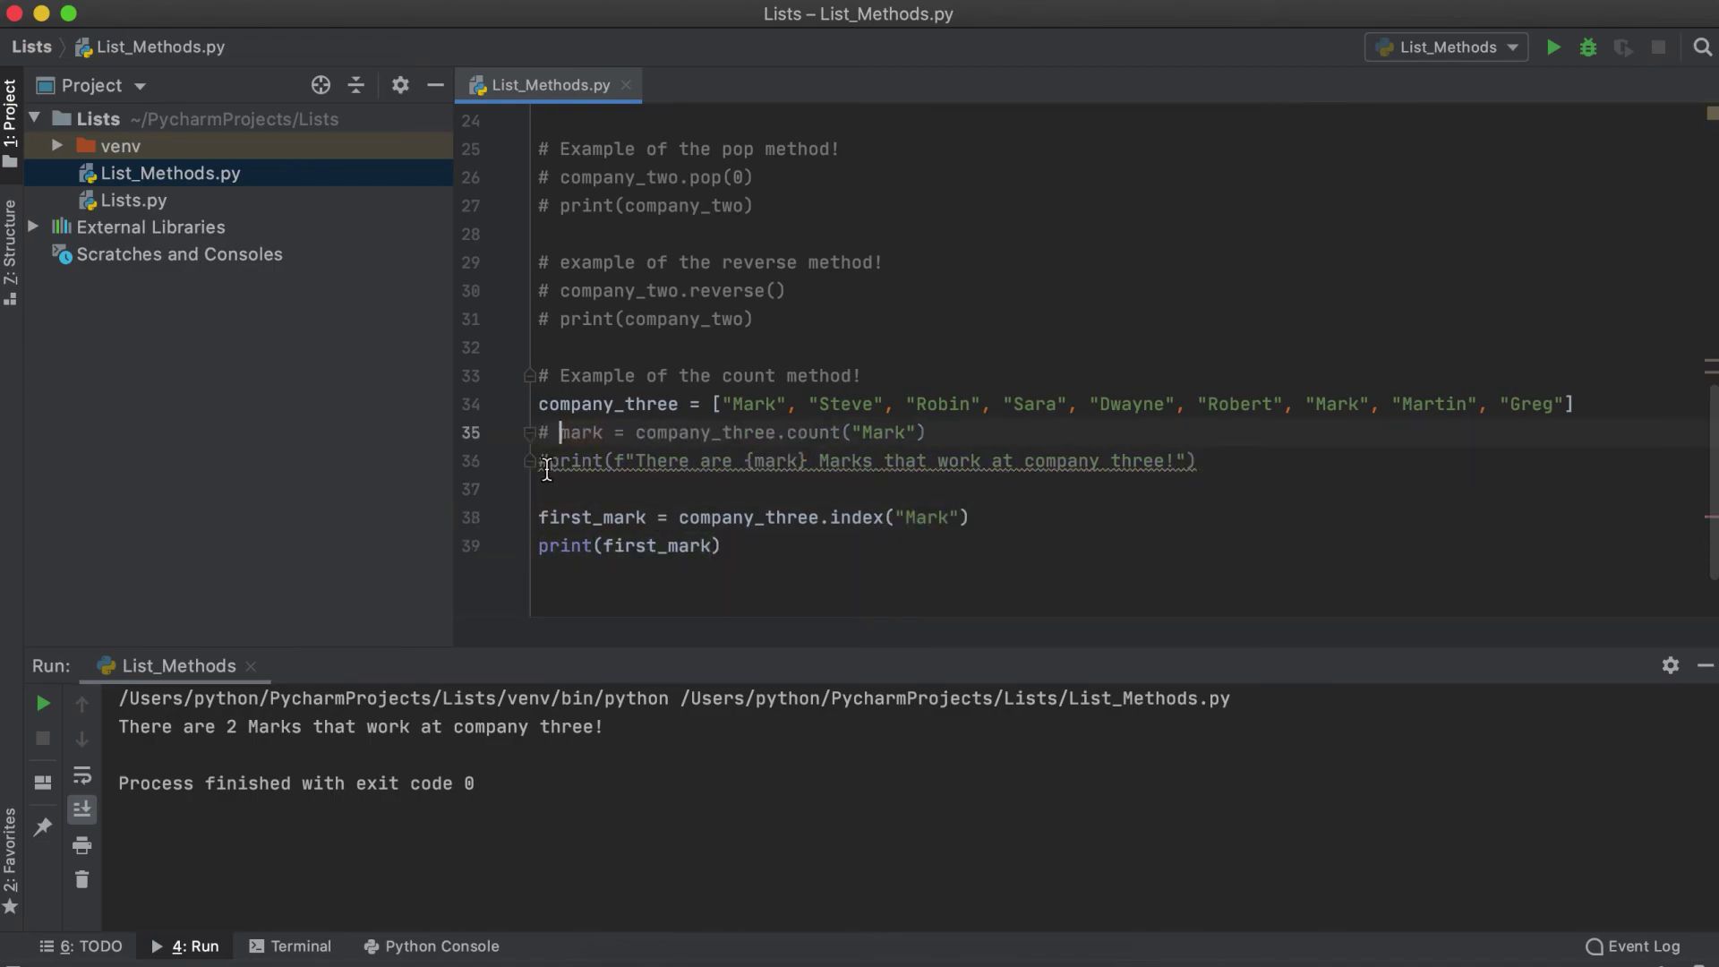
key(super+slash)
key(ctrl+r)
Open a blank line above first_mark for the '# Example of the index method!' comment
key(Return)
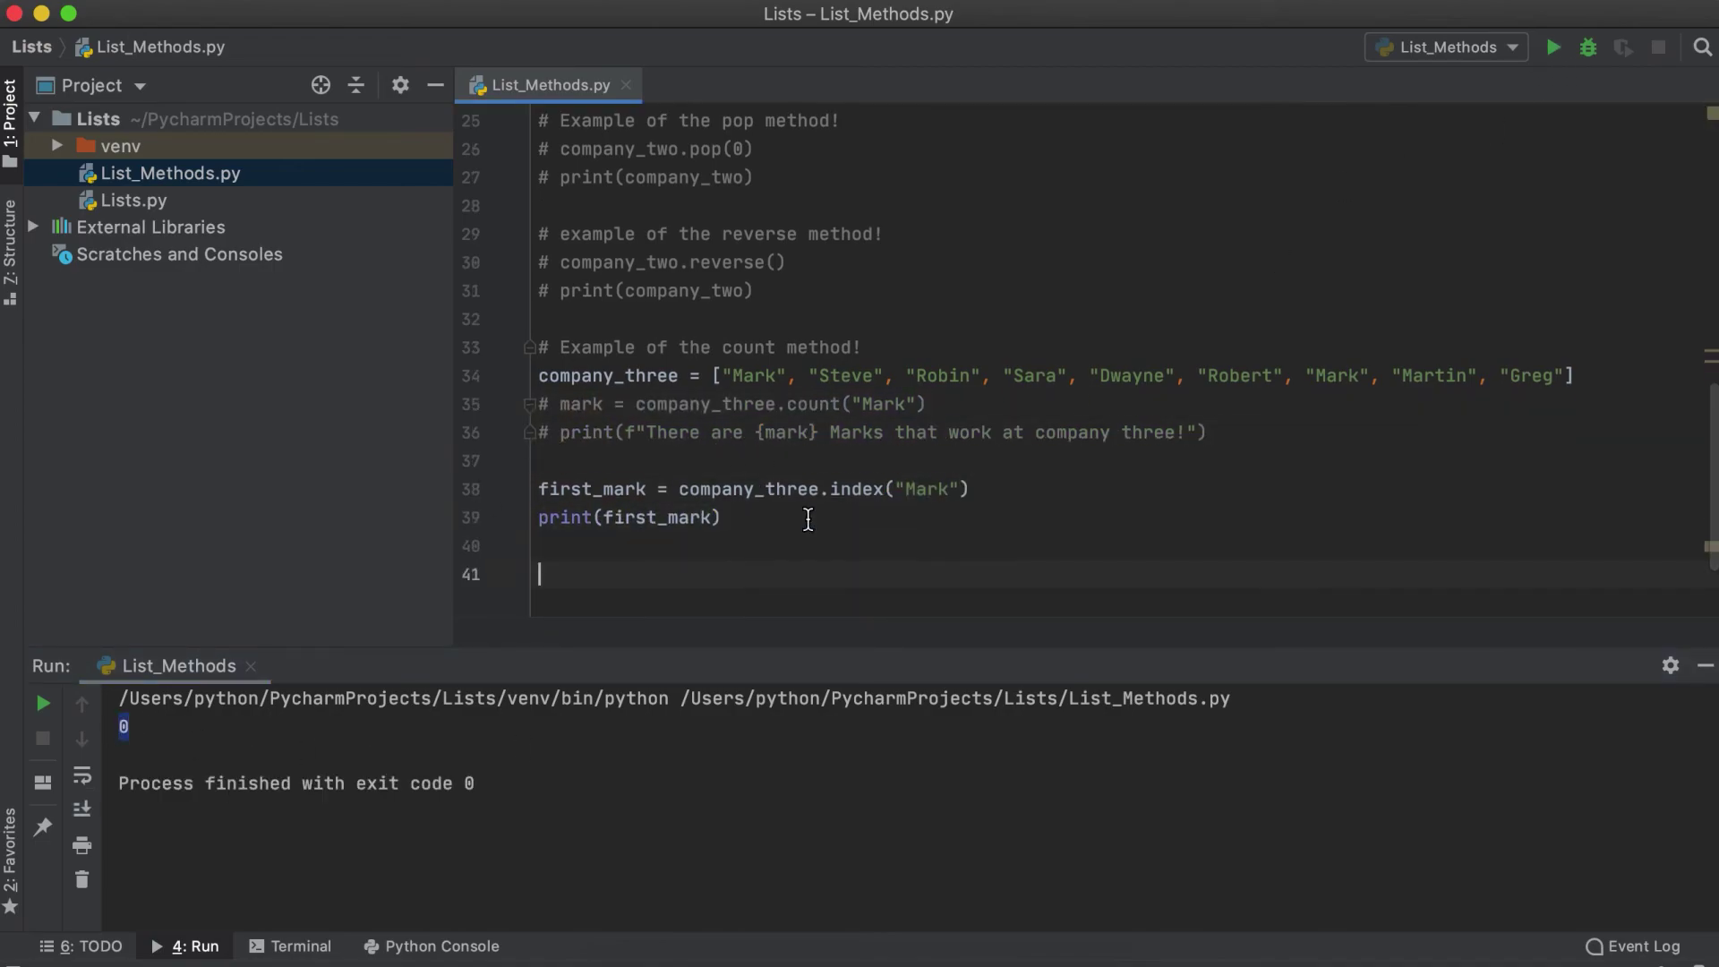
click(806, 518)
key(Up)
key(Return)
text(# Example of the index method!)
click(1034, 580)
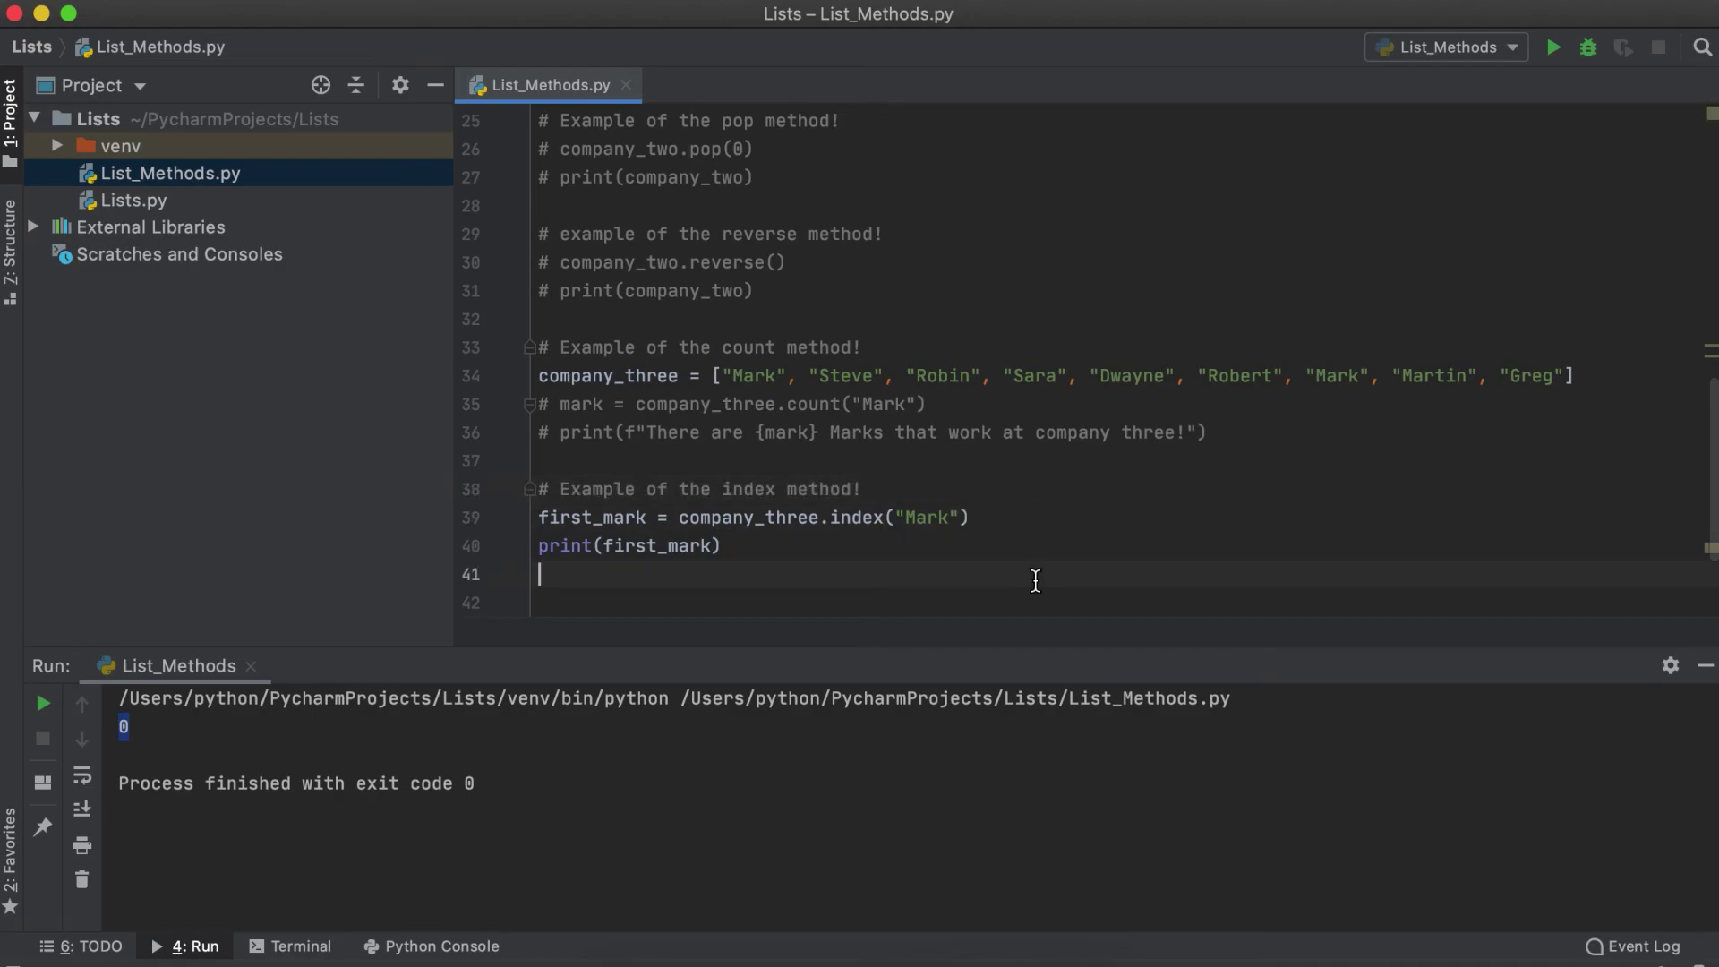